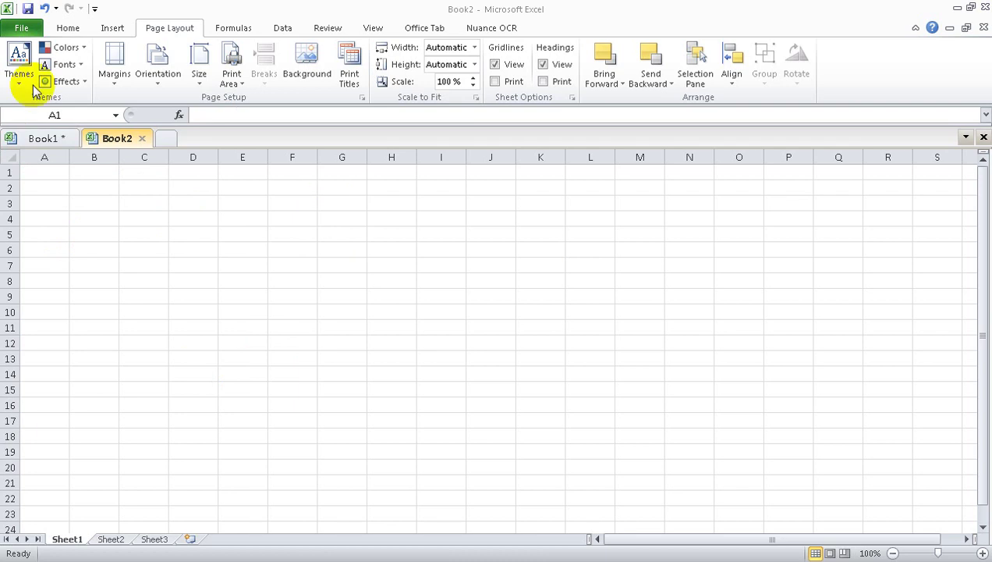
Open Excel Options to review the General settings, and close the dialog.
click(19, 28)
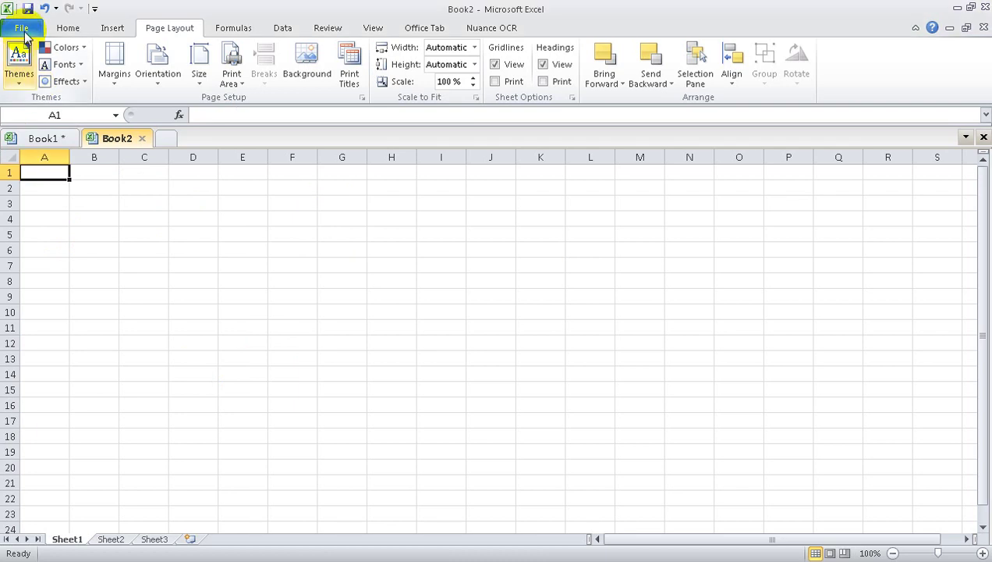
click(21, 29)
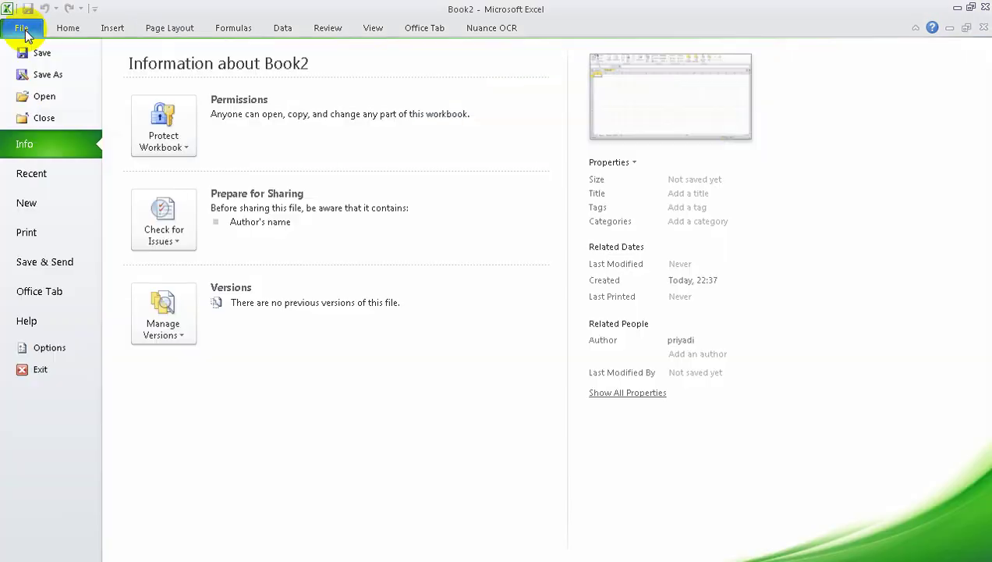
click(66, 349)
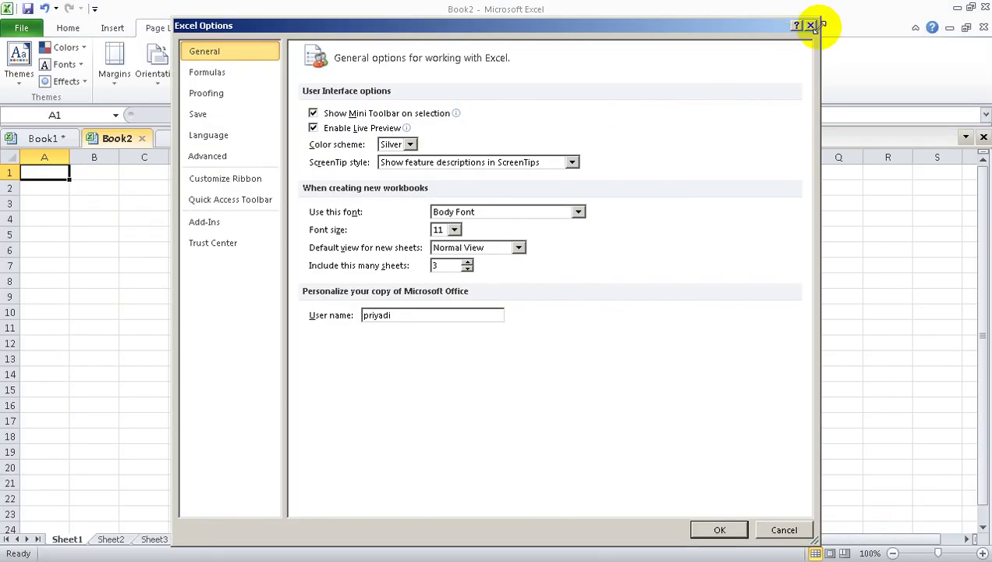
key(Escape)
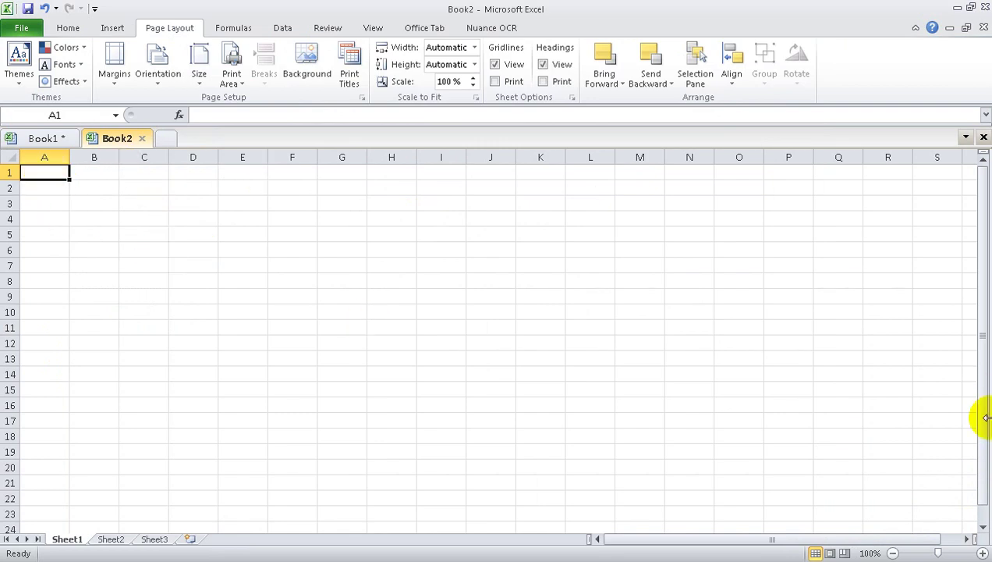
Enter the title LAPORAN KEUANGAN PRIMARY COMPUTER in A1 and the label BULAN in A2.
text(LAPORA)
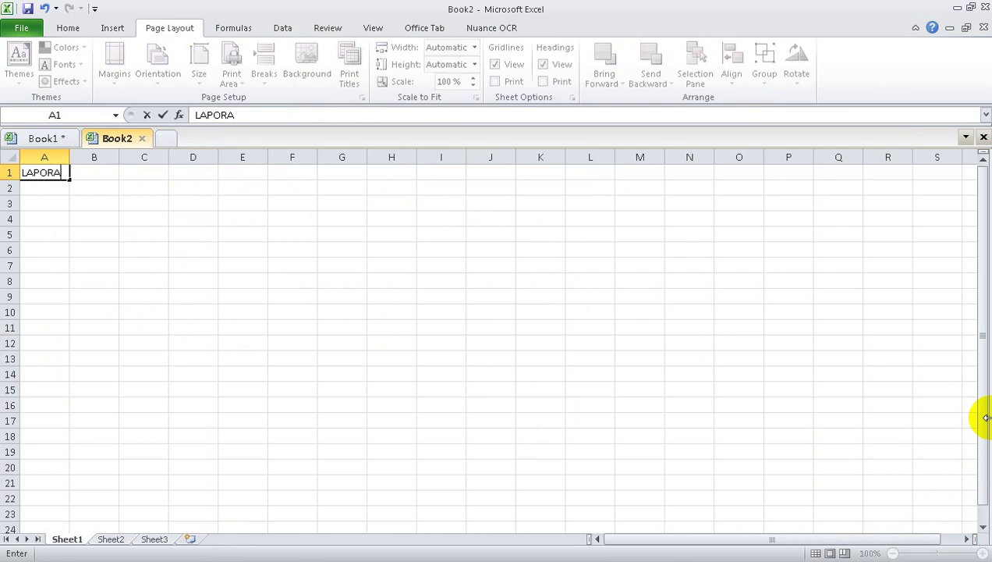
text(N KEUANGAN )
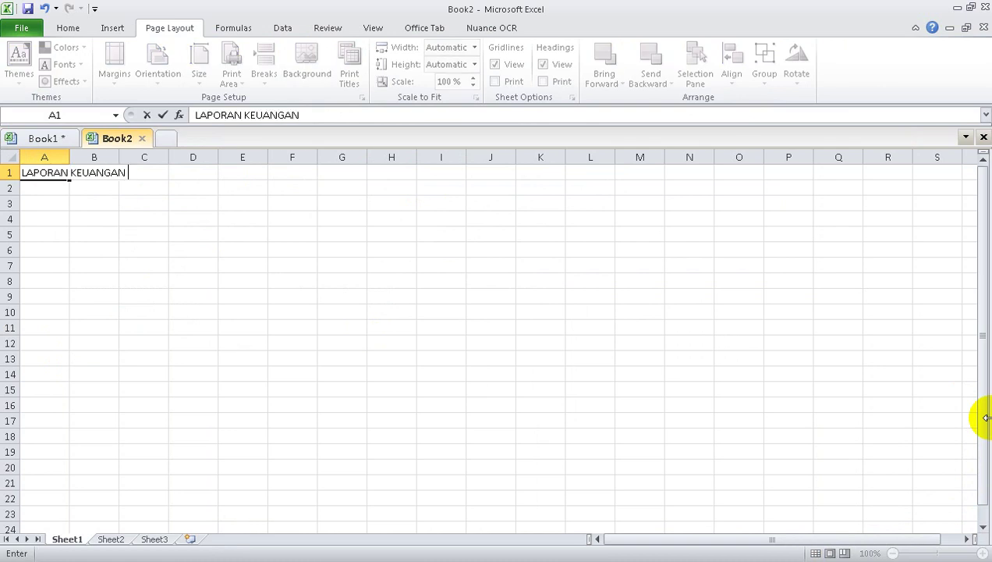
text(PRIMARY COMPUTER)
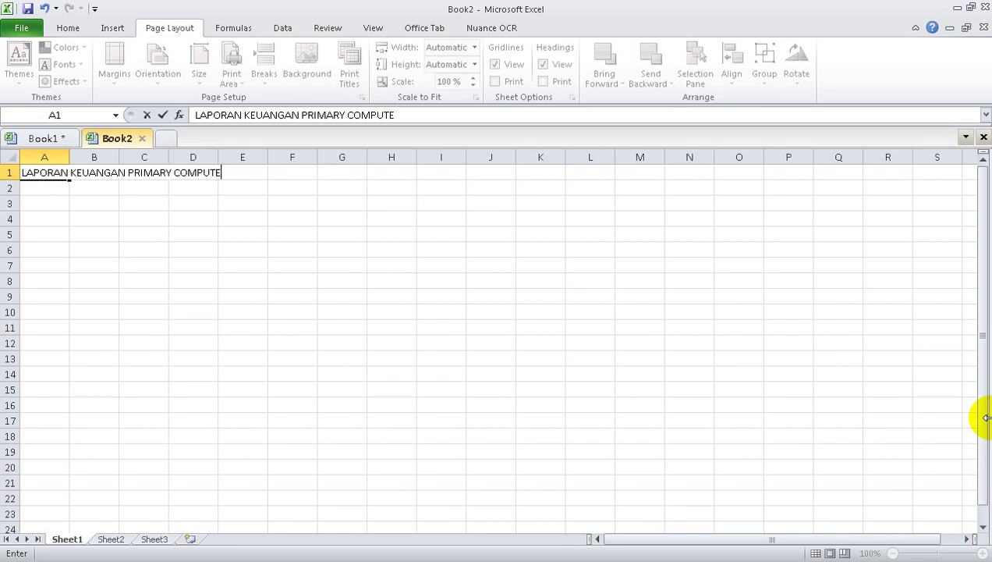
key(Return)
text(BUA)
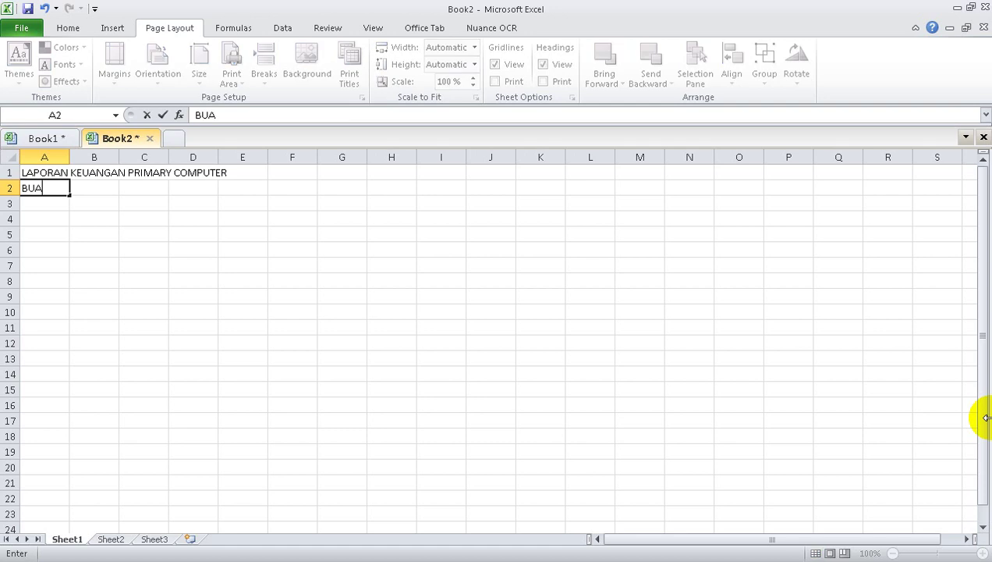
key(BackSpace)
text(LAN)
key(Return)
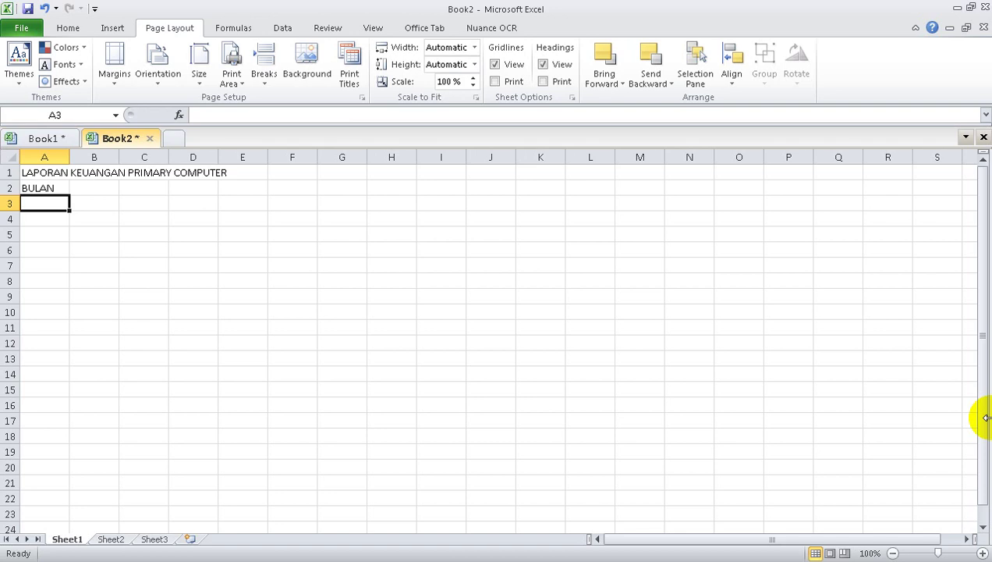
Enter the column headings TAGGAL in A3 and TRANSAKSI in B3.
text(TAGGANL)
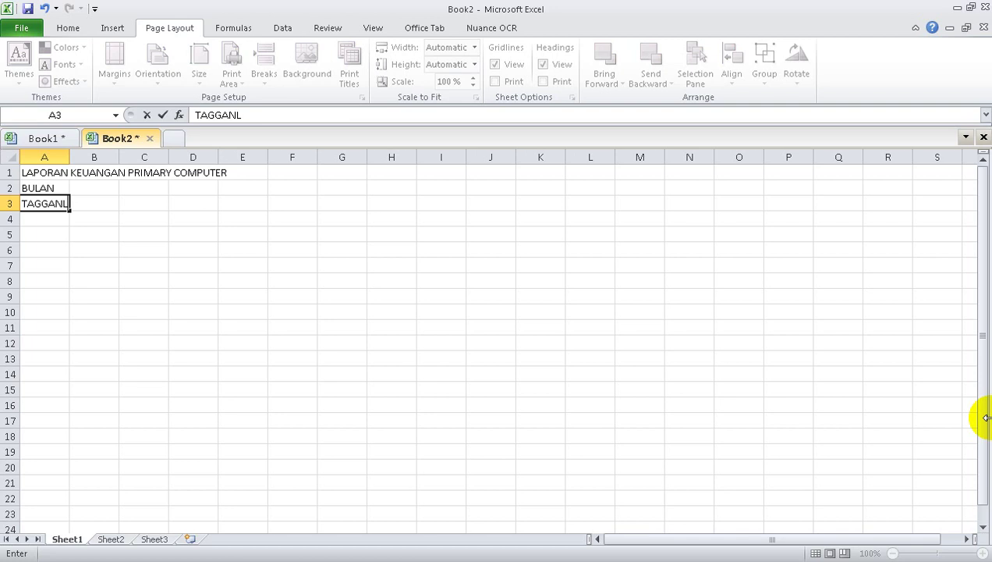
key(BackSpace)
key(BackSpace)
text(L)
key(Tab)
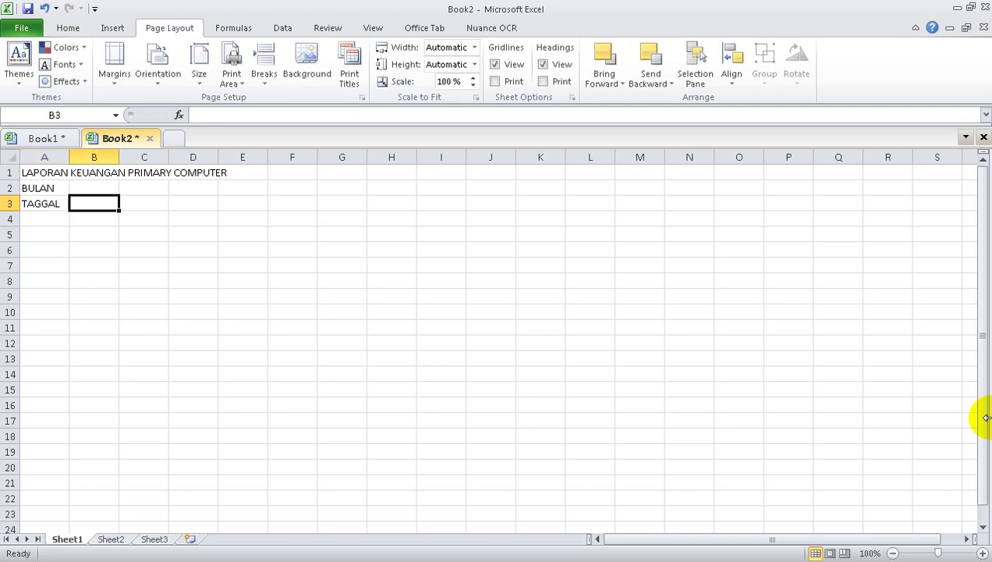
text(TRANSAKSI)
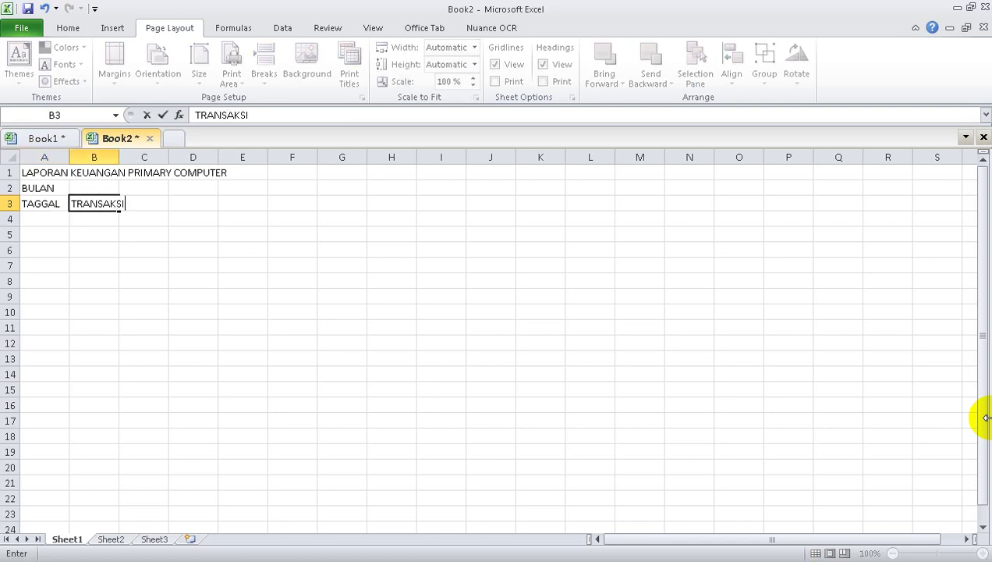
key(Tab)
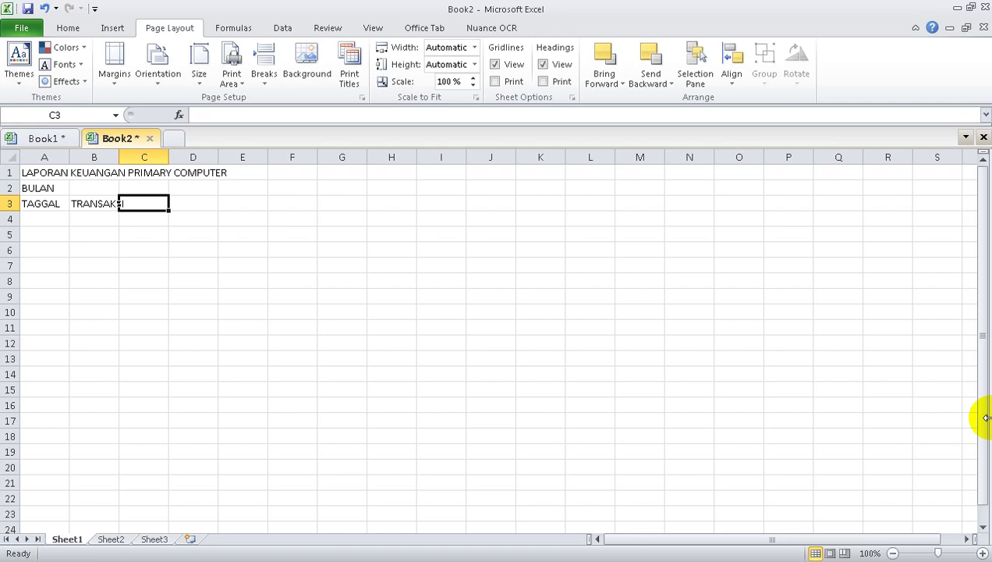
Enter the headings DEBET in C3 and KREDIT in D3, and widen columns A to D.
text(DEBET)
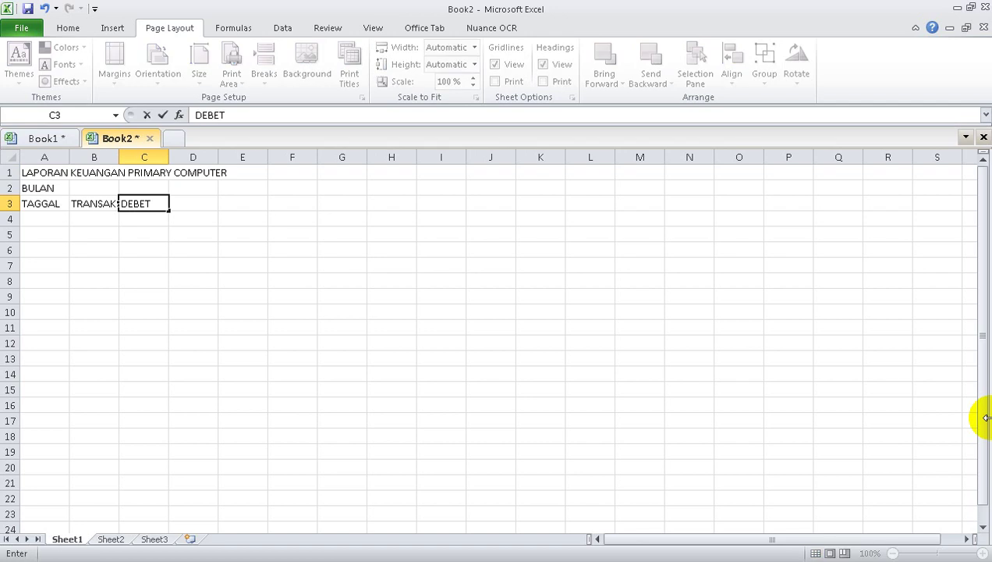
key(Return)
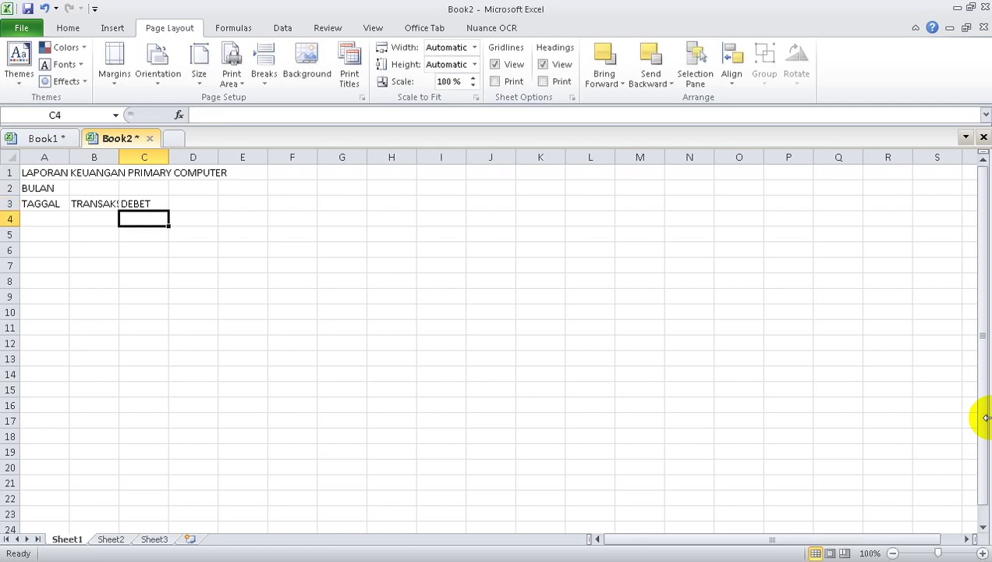
key(Up)
key(Right)
text(KRED)
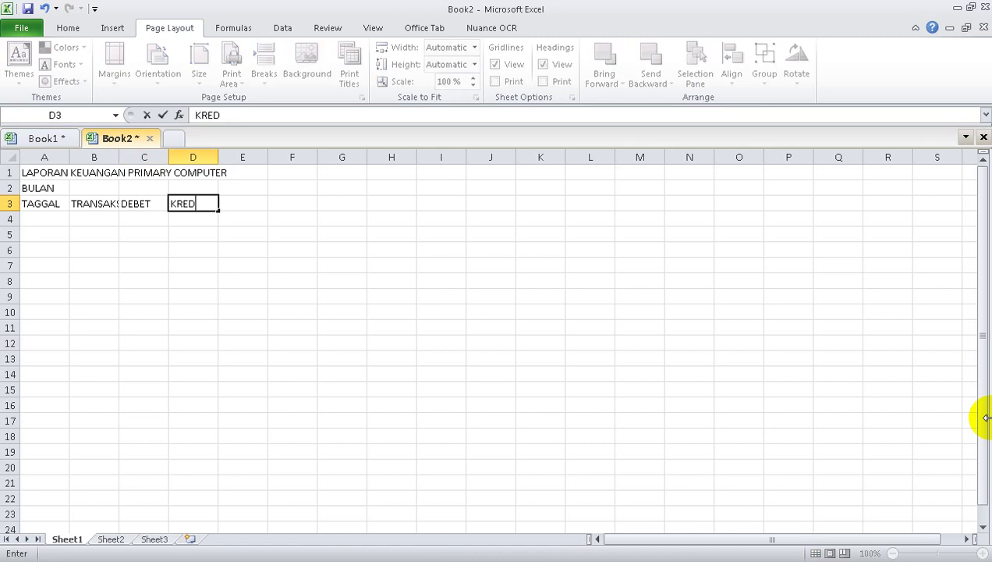
text(IT)
key(Return)
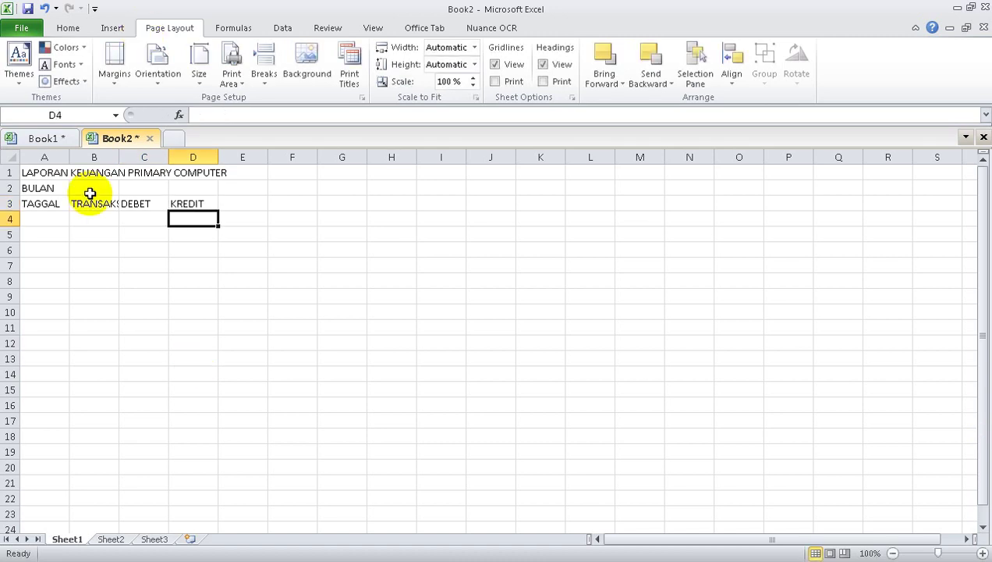
drag(71, 157, 389, 158)
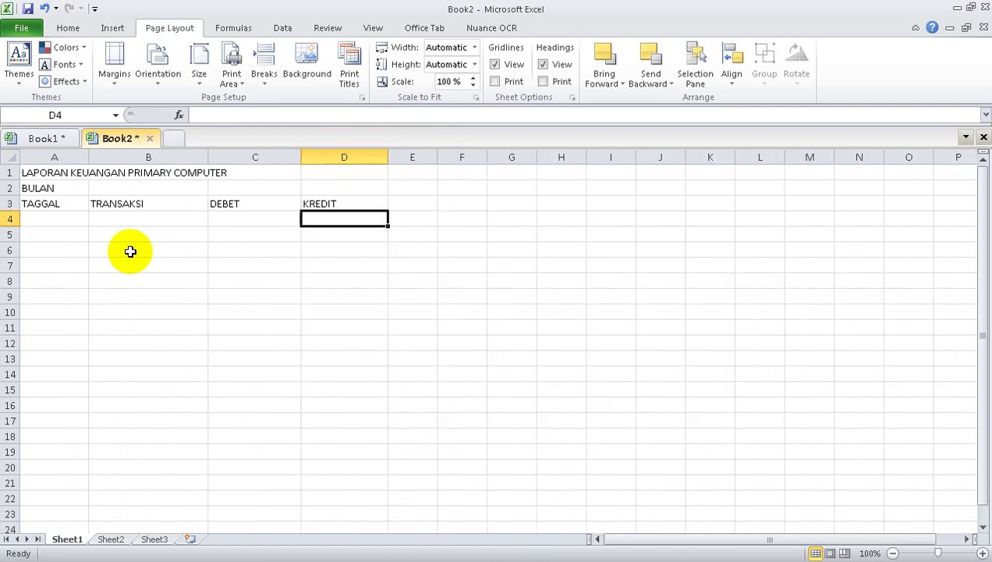
Enter the report month JUNI 2020 in B2, beside the BULAN label.
click(84, 205)
click(106, 188)
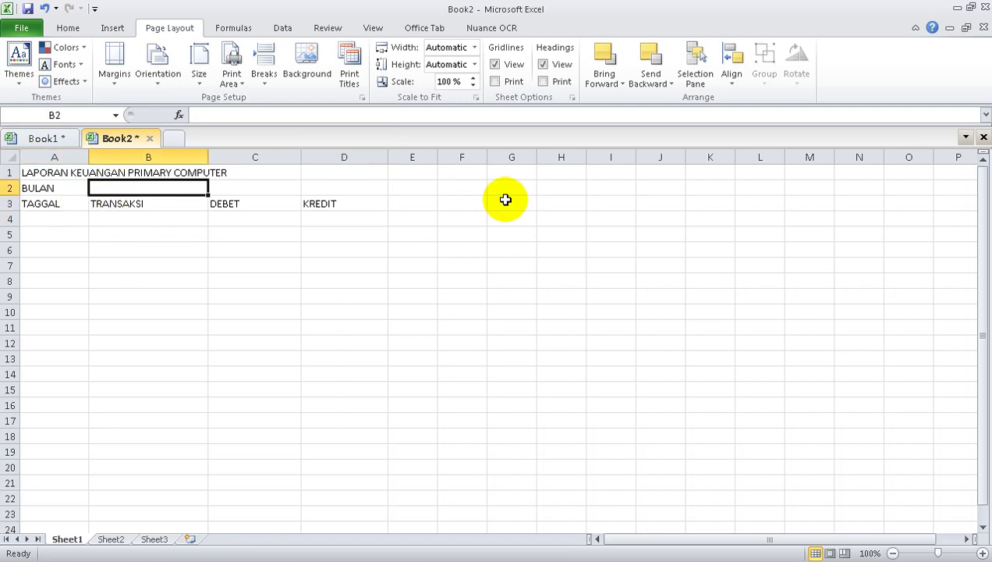
text(juANI)
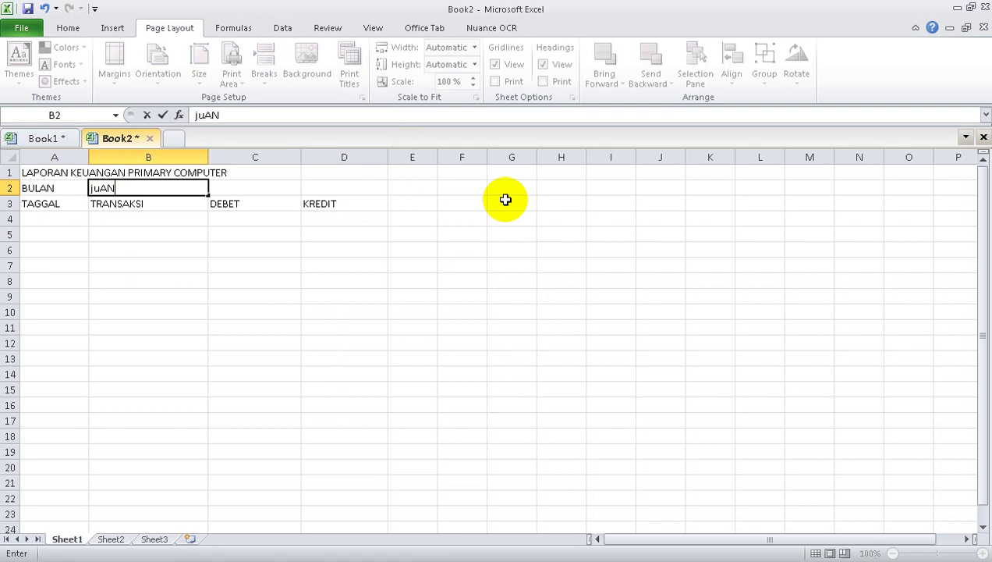
key(BackSpace)
key(BackSpace)
key(BackSpace)
key(BackSpace)
text(ju)
key(BackSpace)
key(BackSpace)
text(JUNI 2020)
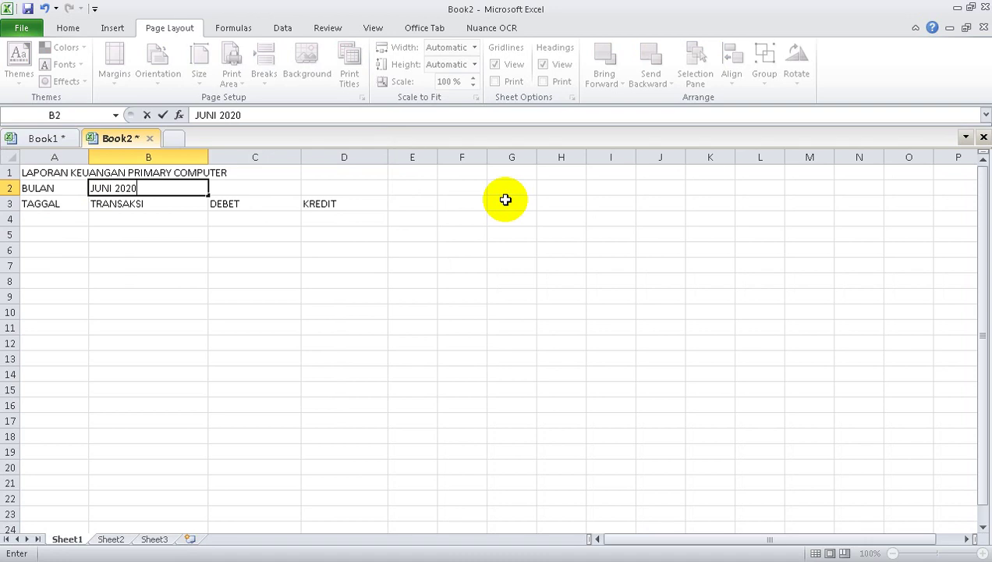
key(Return)
Left-align the month in cell B2.
click(188, 187)
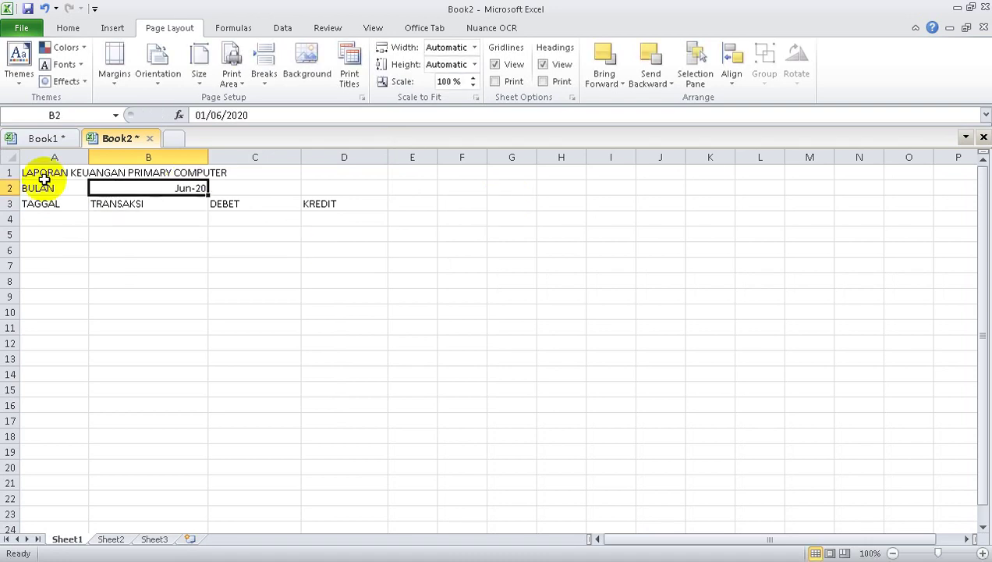
click(68, 29)
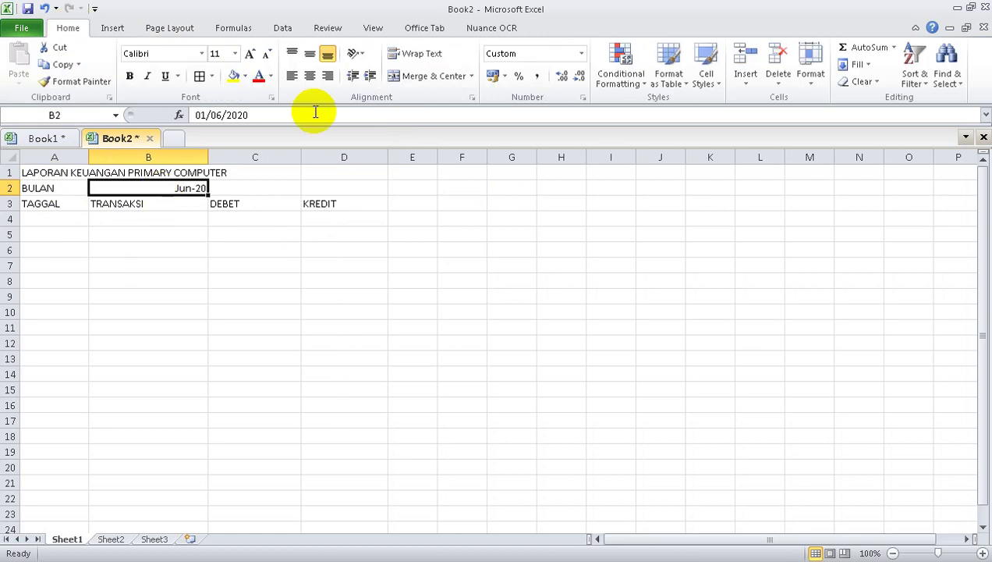
click(290, 79)
click(74, 189)
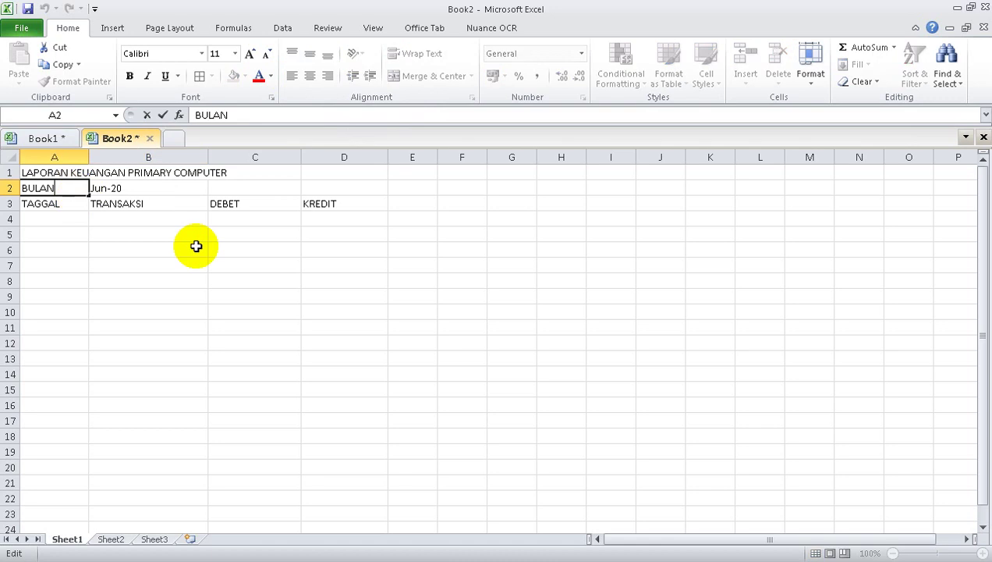
click(189, 232)
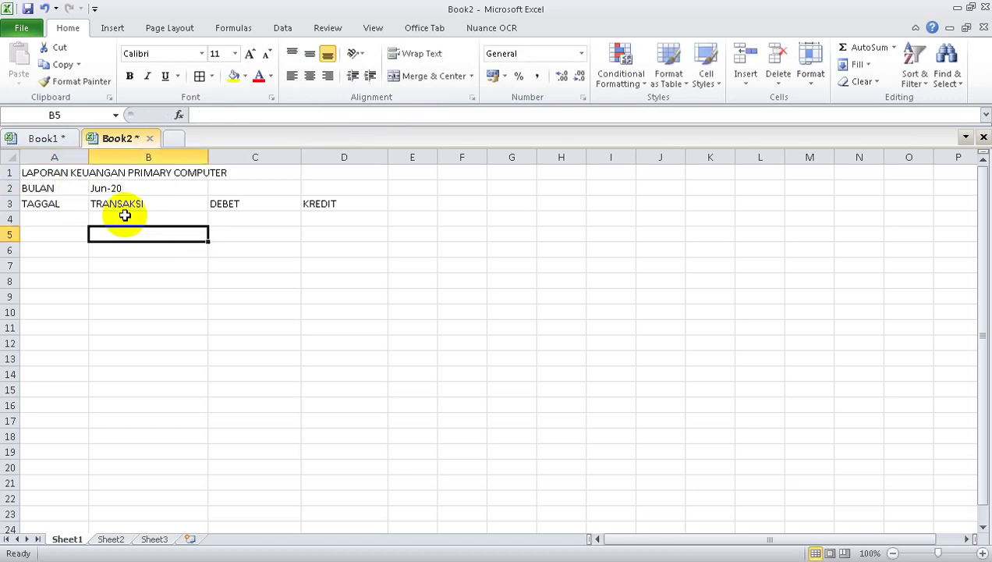
Merge and center the report title across A1:D1.
click(150, 172)
drag(66, 172, 324, 164)
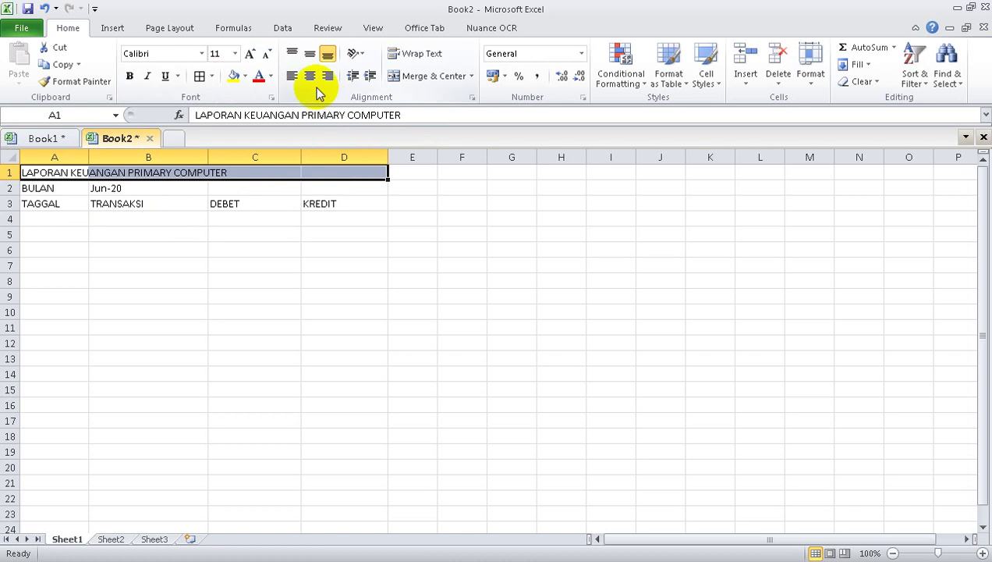
click(409, 80)
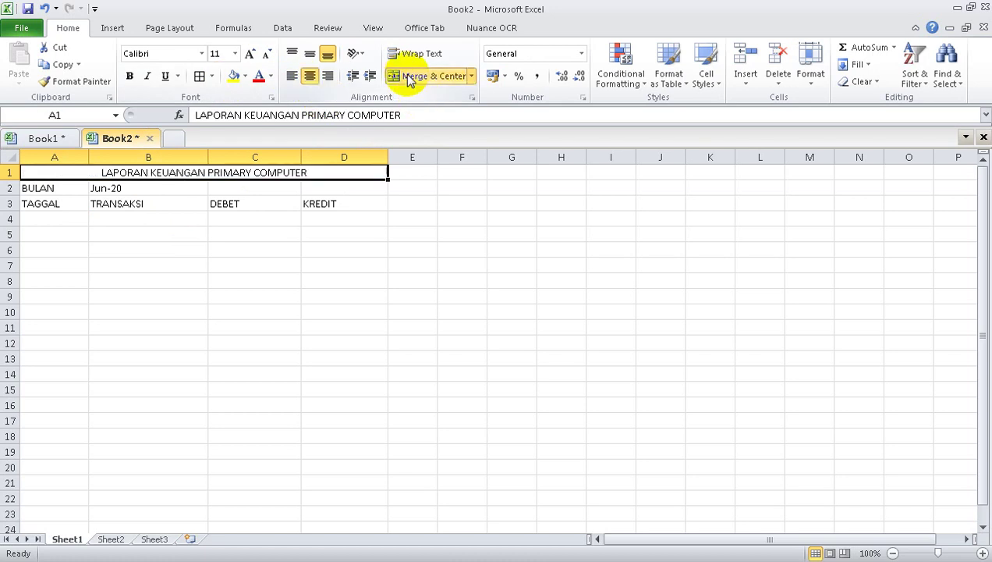
Make the report title bold and increase its font size to 14.
click(130, 75)
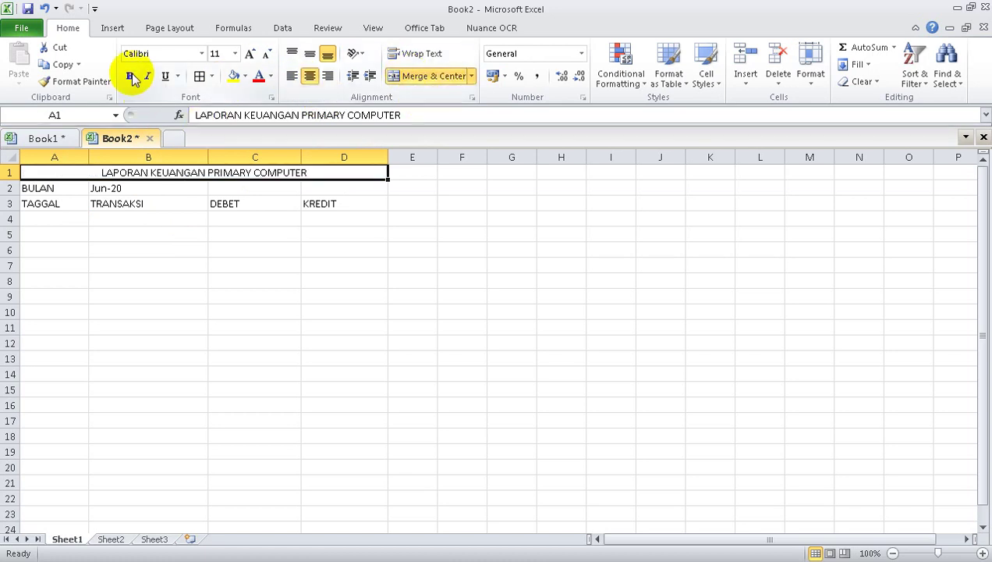
click(250, 61)
click(248, 56)
click(216, 251)
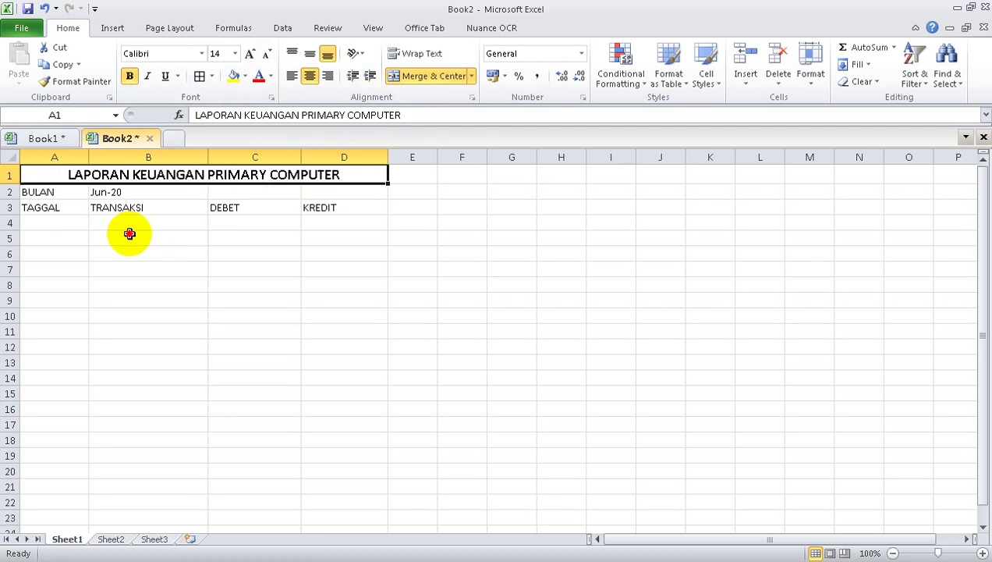
Make the month row A2:B2 bold and add a colon after BULAN in A2.
drag(47, 192, 117, 190)
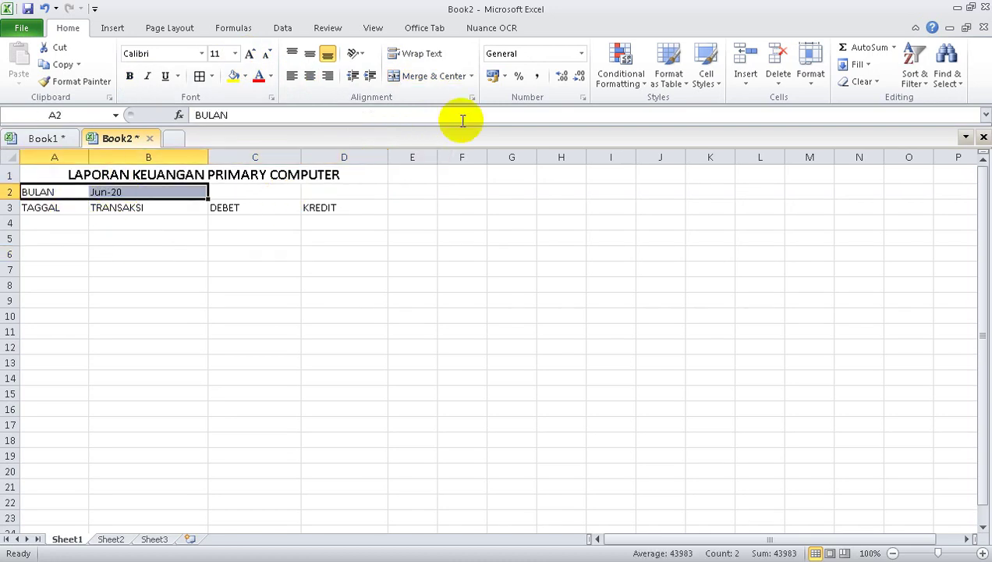
click(128, 75)
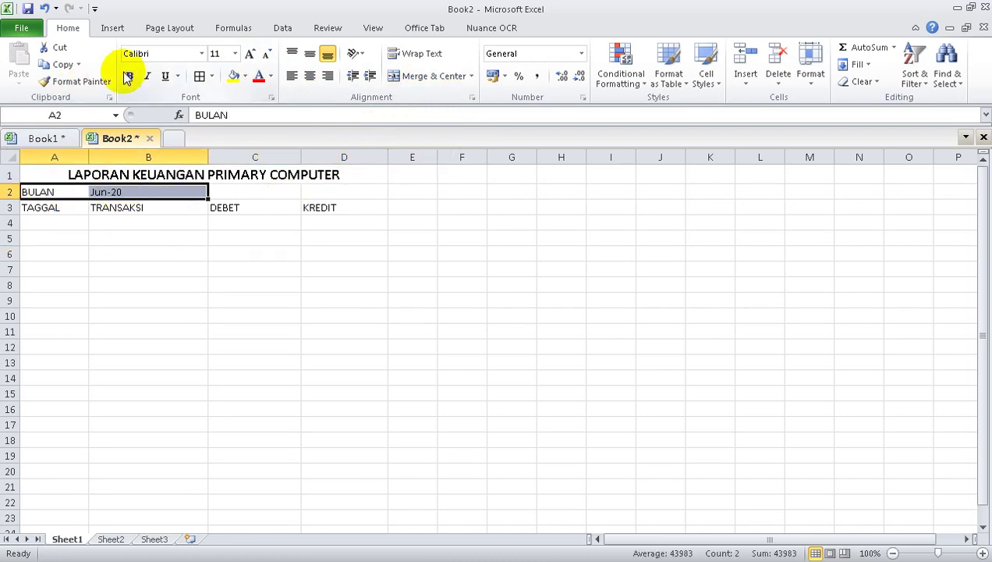
double_click(67, 192)
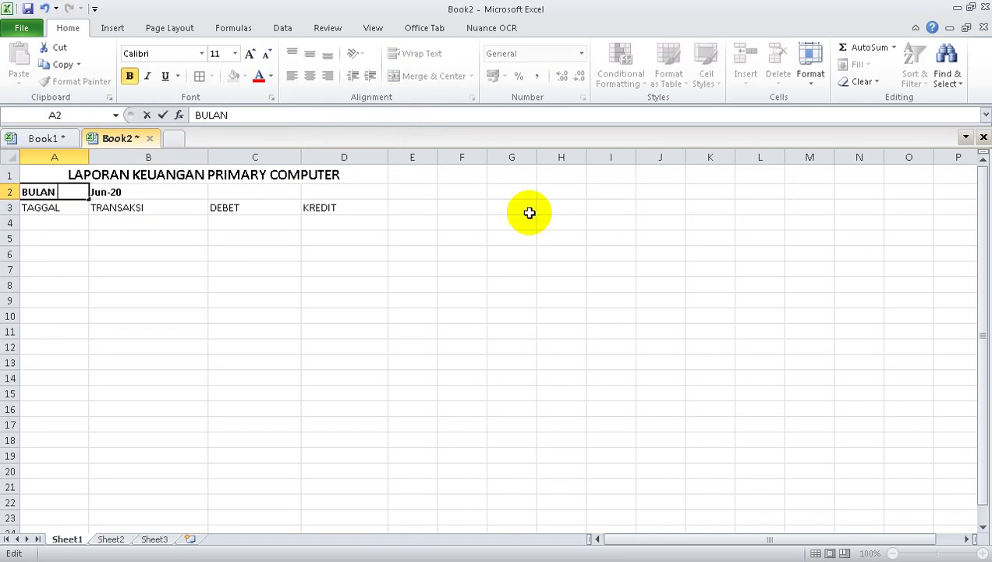
text(:)
click(234, 235)
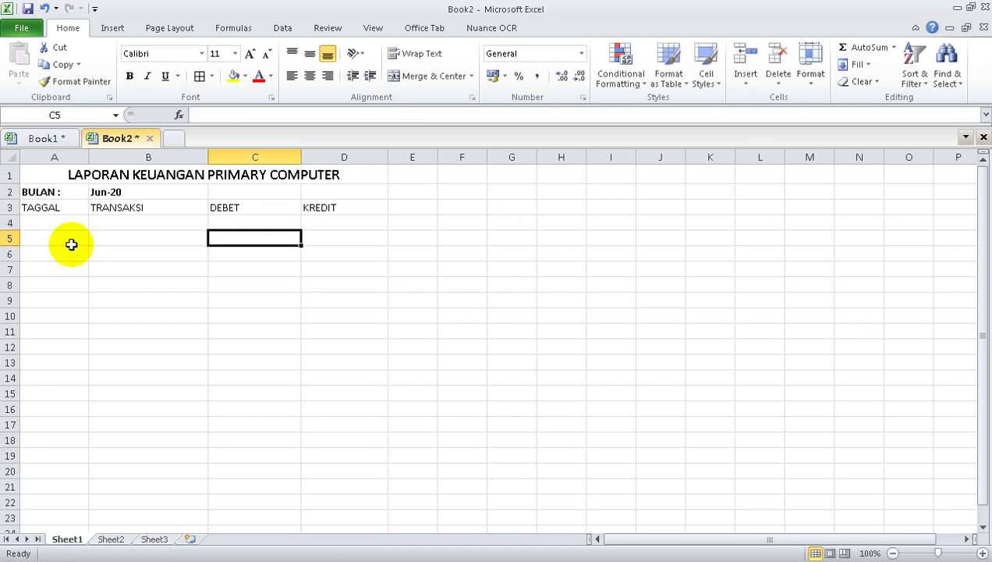
Correct the spelling of the date header in A3 to TANGGAL.
click(68, 209)
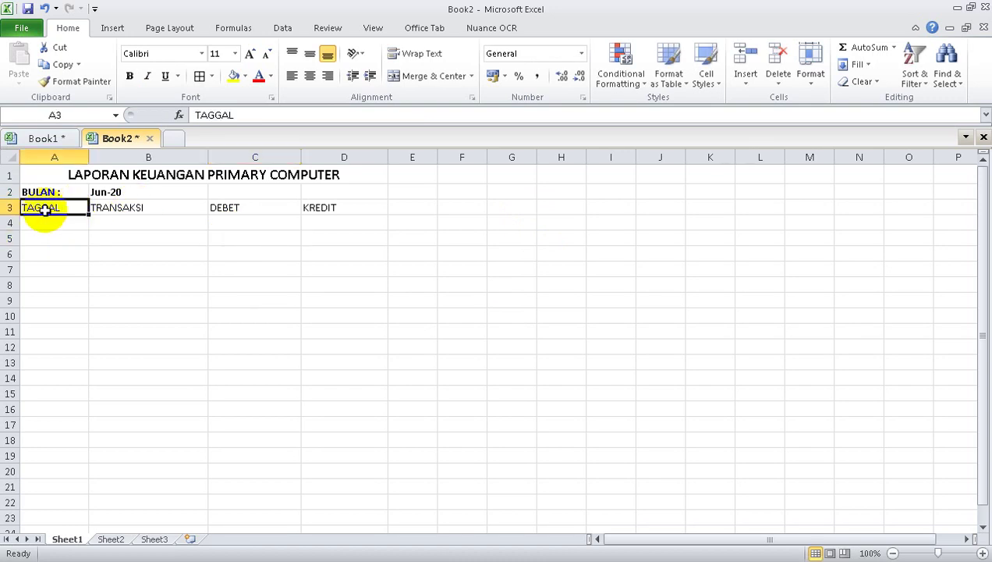
double_click(41, 208)
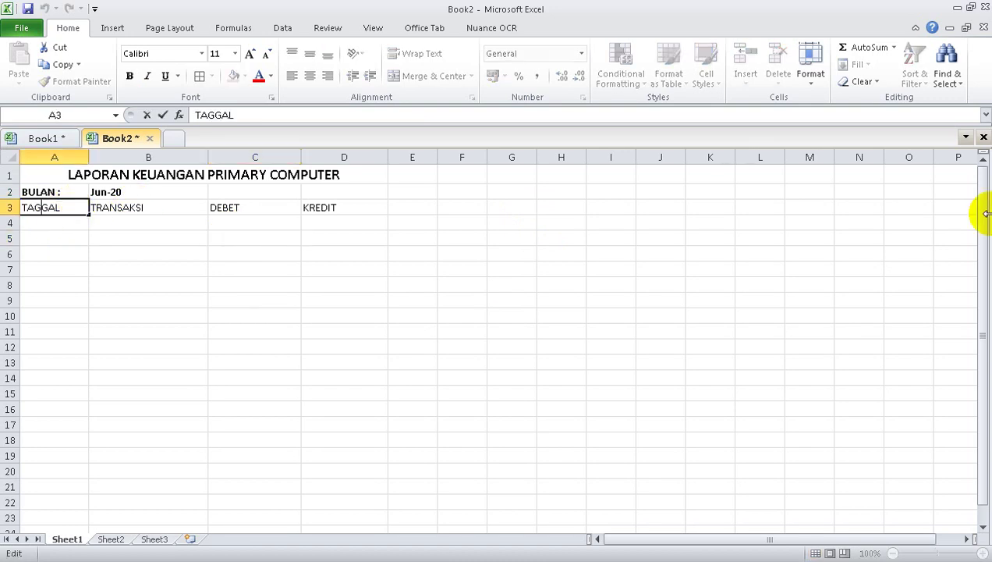
key(BackSpace)
text(NG)
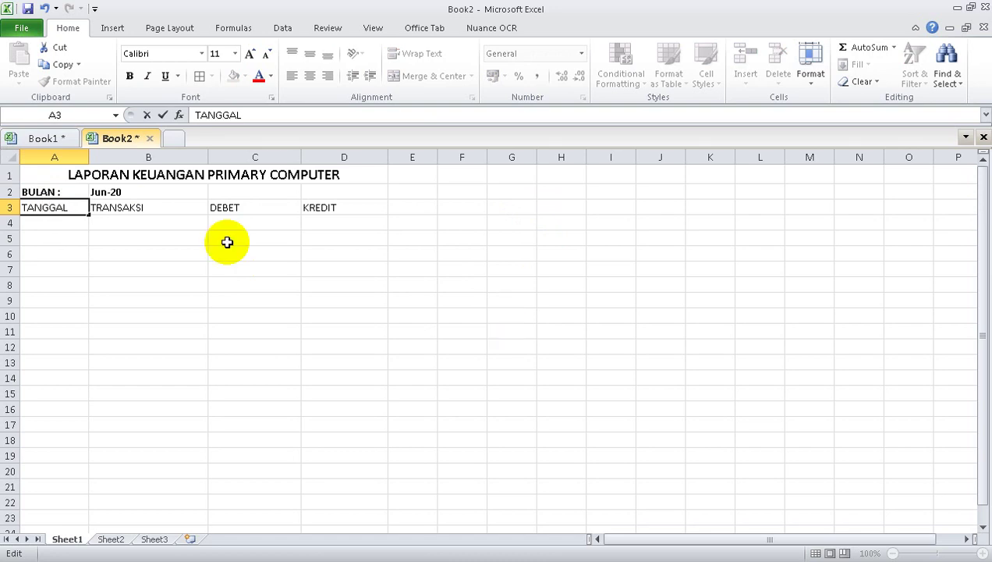
Enter 1 as the first date in A4 and left-align it.
click(74, 219)
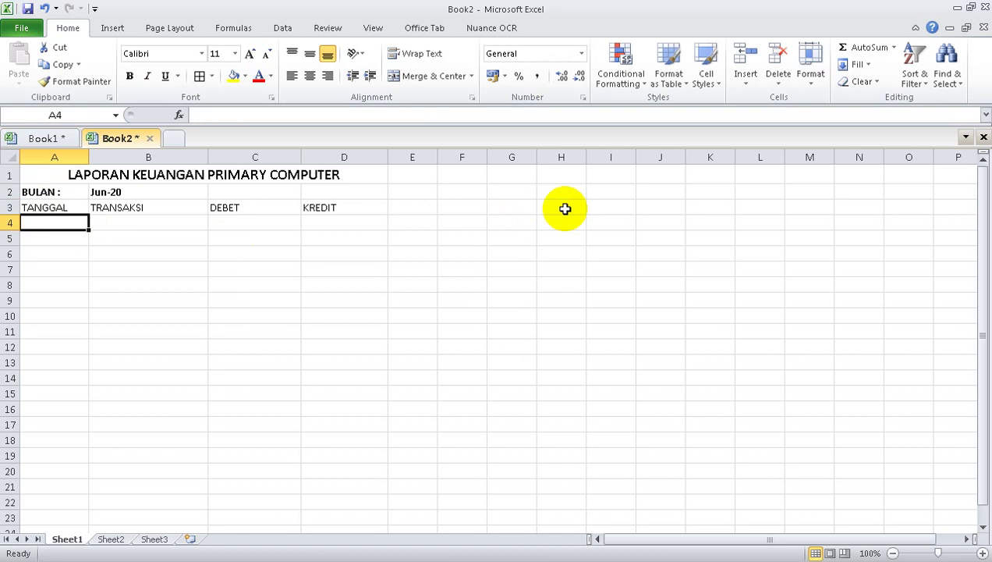
text(1)
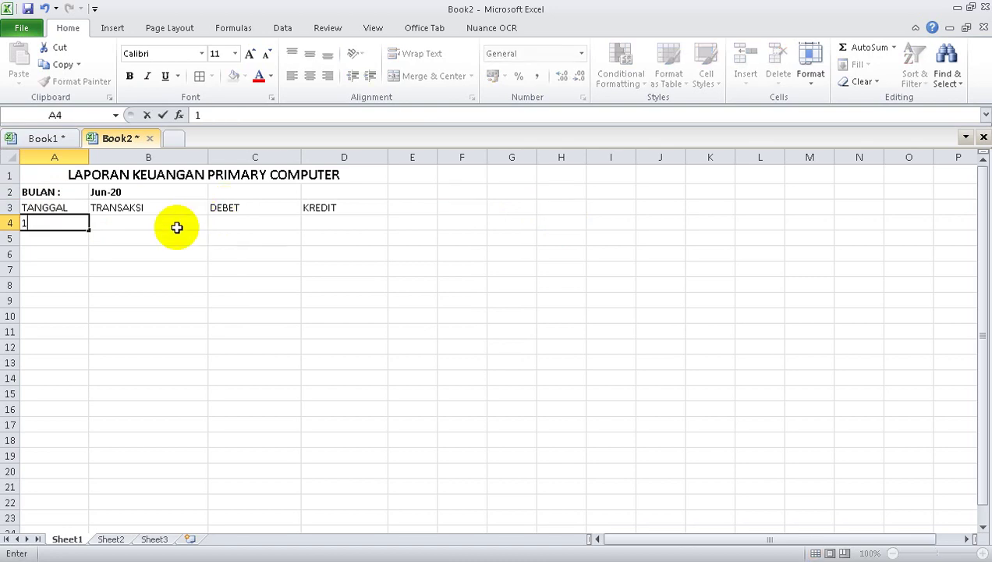
click(176, 223)
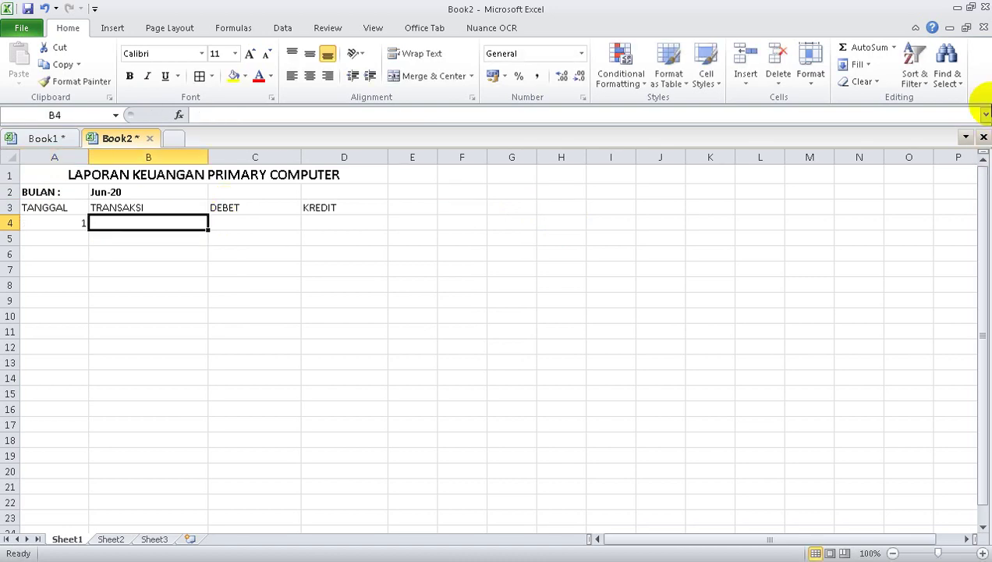
click(60, 222)
click(292, 76)
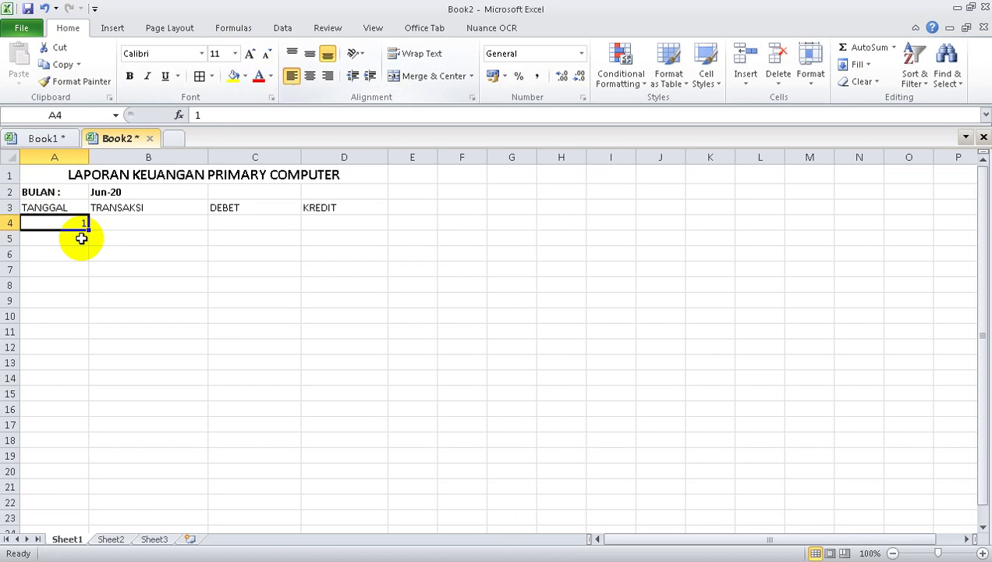
Enter the transaction PENJUALAN 2 LAPTOP in B4 with a debit of 12000000 in C4.
double_click(123, 223)
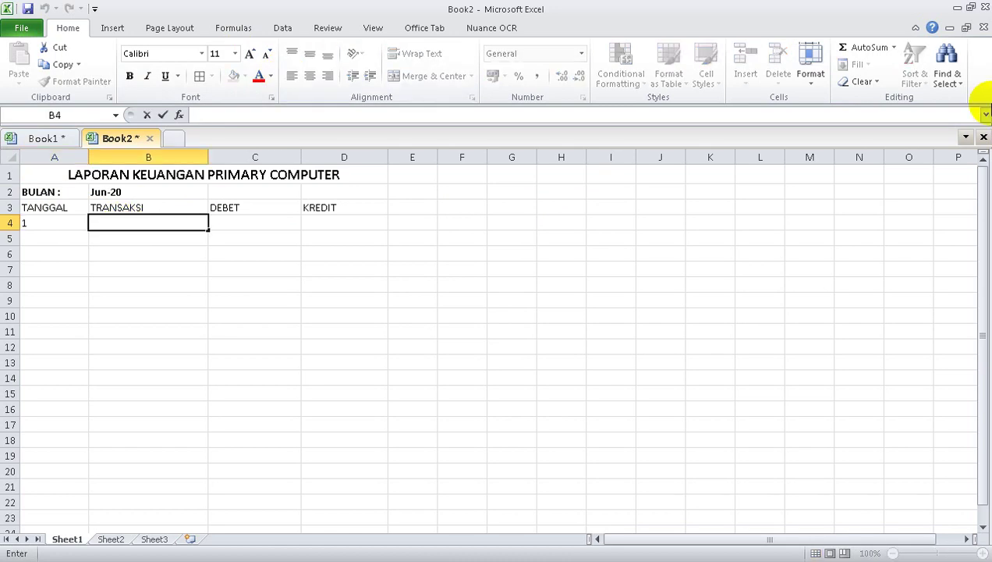
text(pen)
key(BackSpace)
key(BackSpace)
key(BackSpace)
text(PENJUALAN)
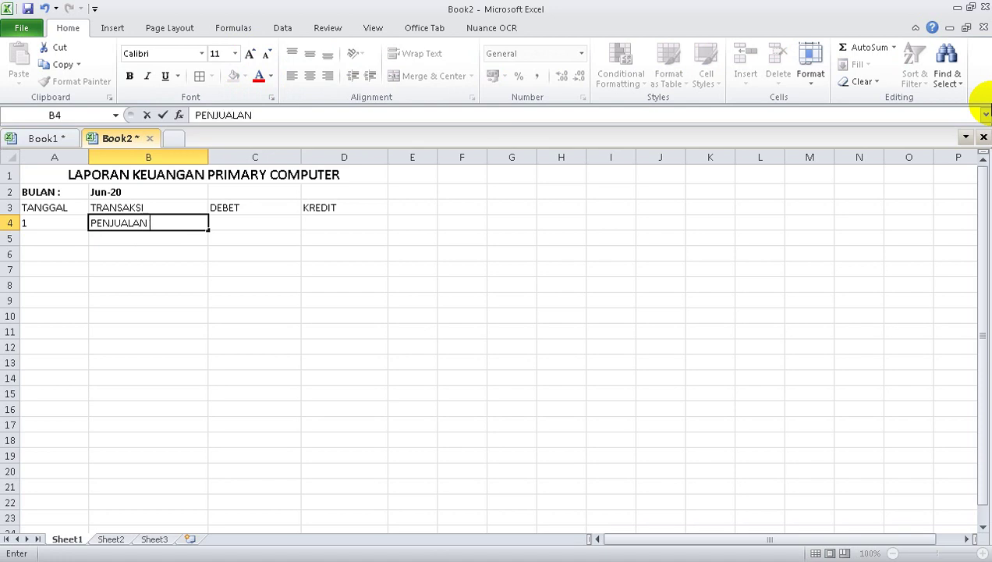
text( 2 LAPTOP)
key(Tab)
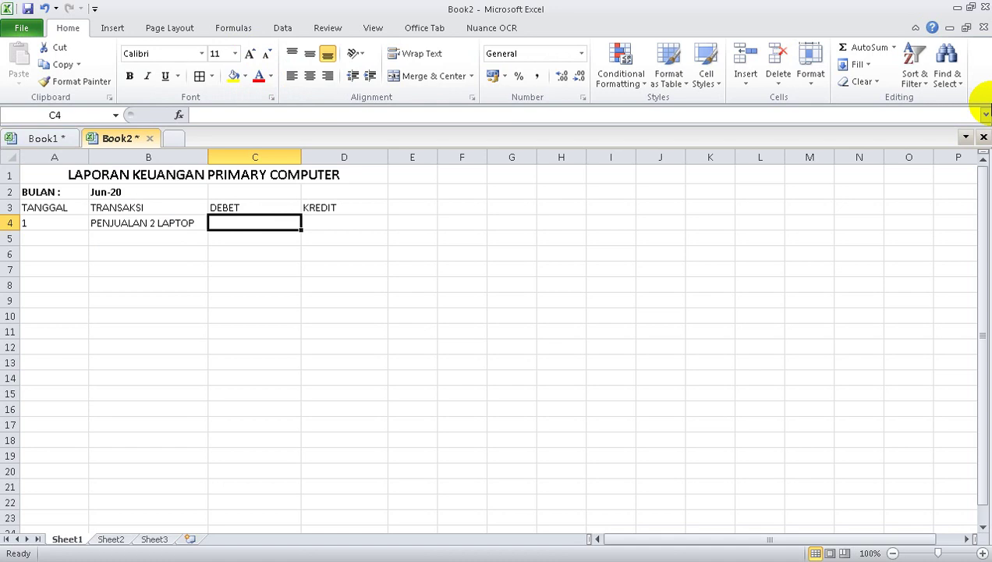
text(12000000)
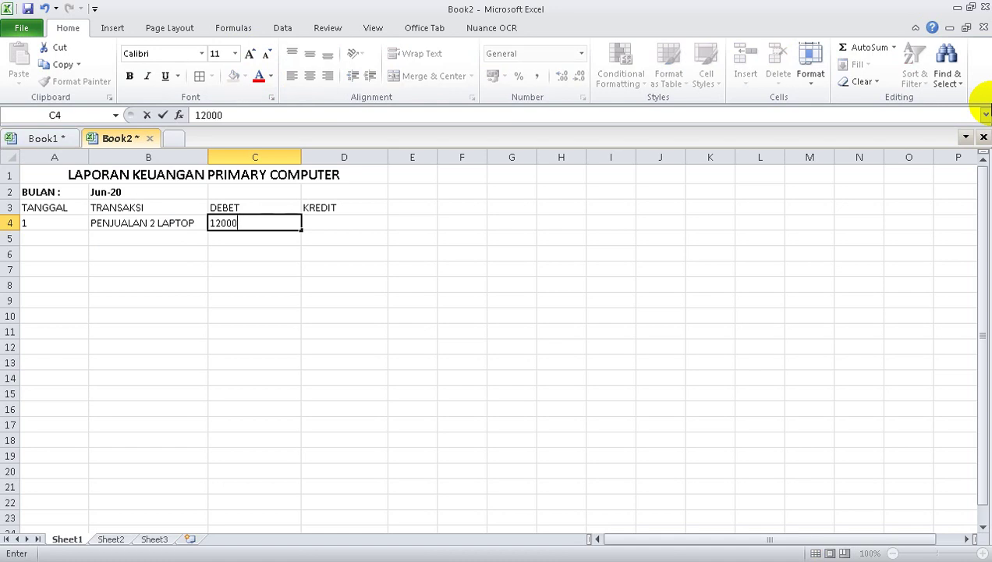
key(Return)
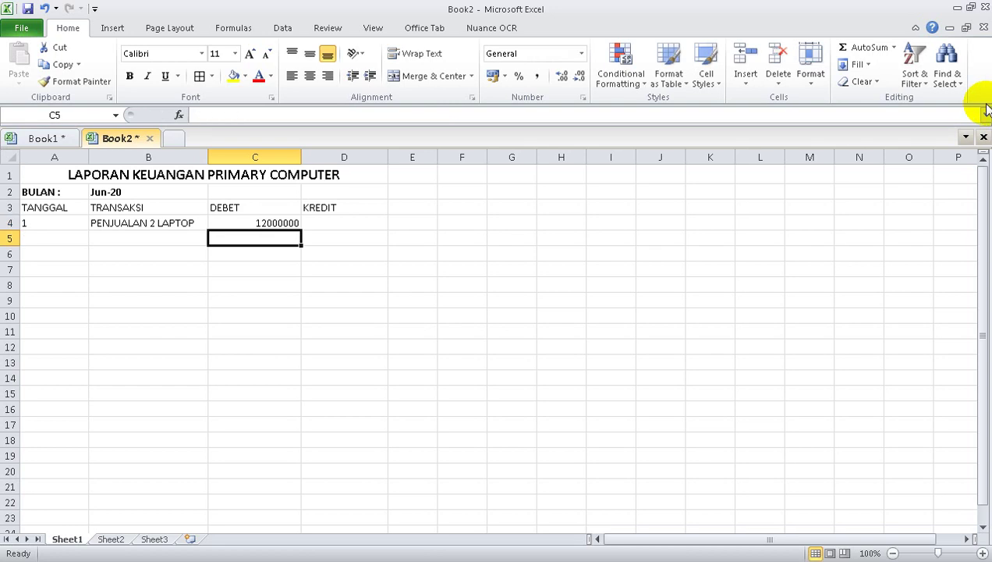
Enter the transaction JASA SERVIS LAPTOP in B5 with a debit of 3000000 in C5.
click(100, 240)
text(J)
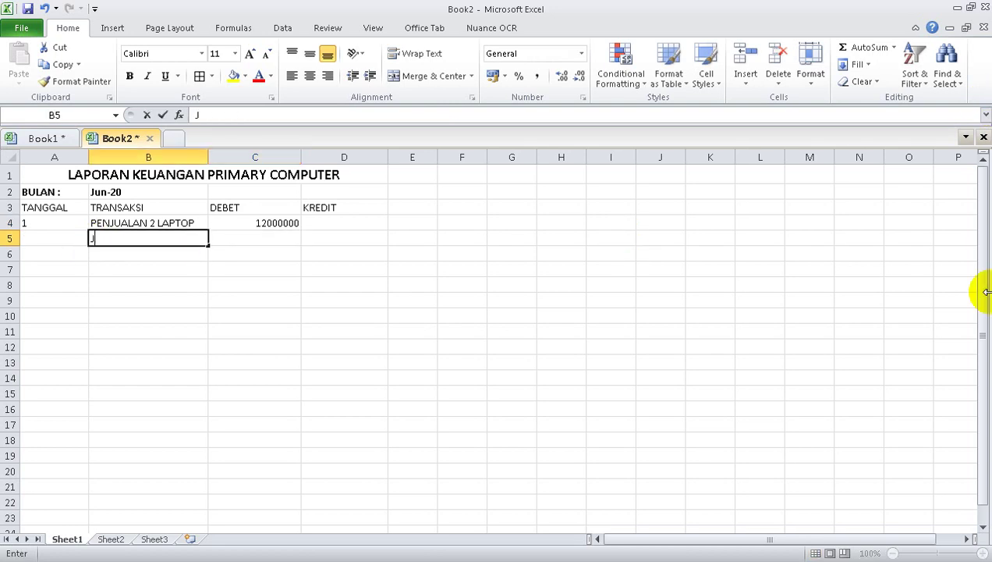
text(ASA SER)
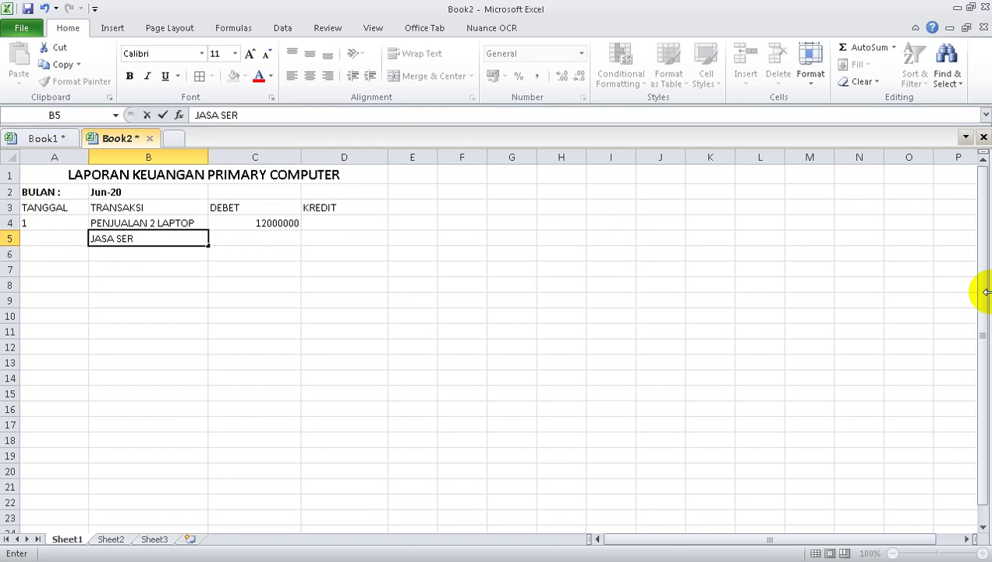
text(VIS LAPTOP)
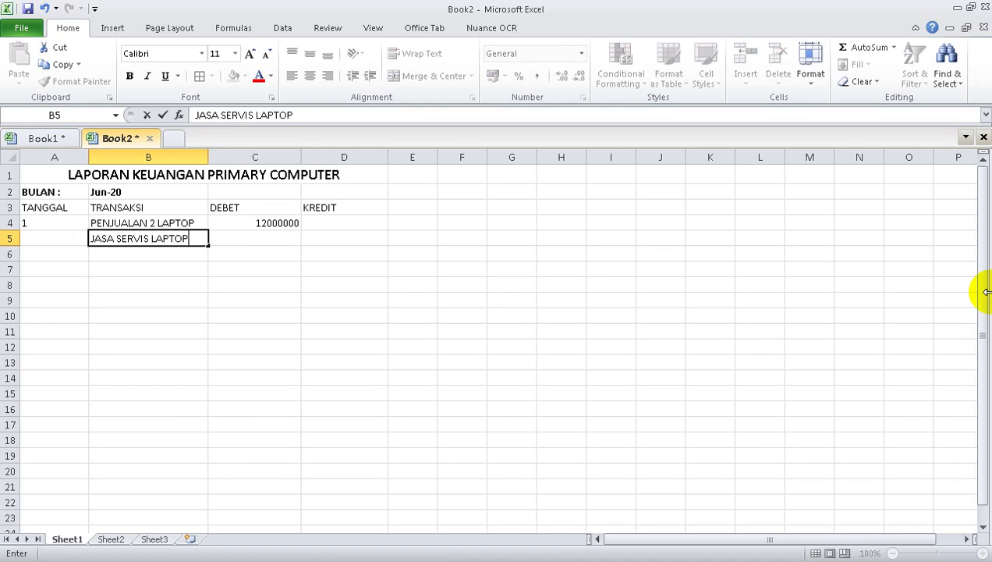
key(Tab)
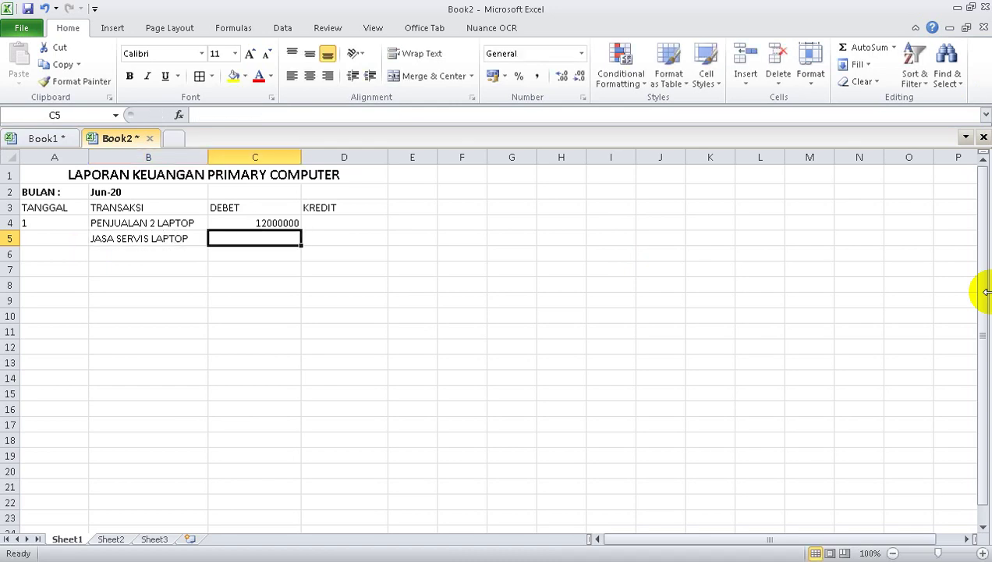
text(300000)
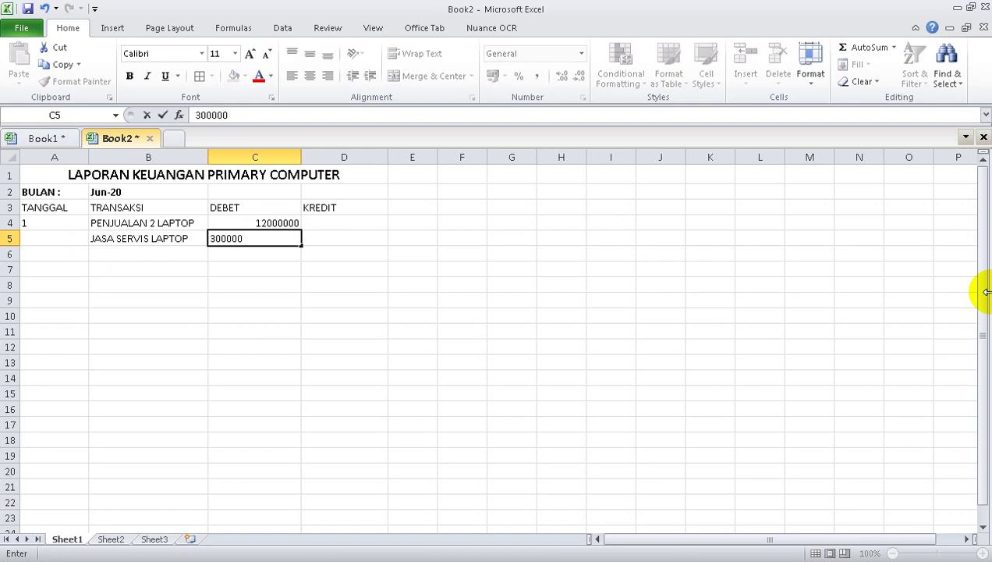
text(0)
key(Return)
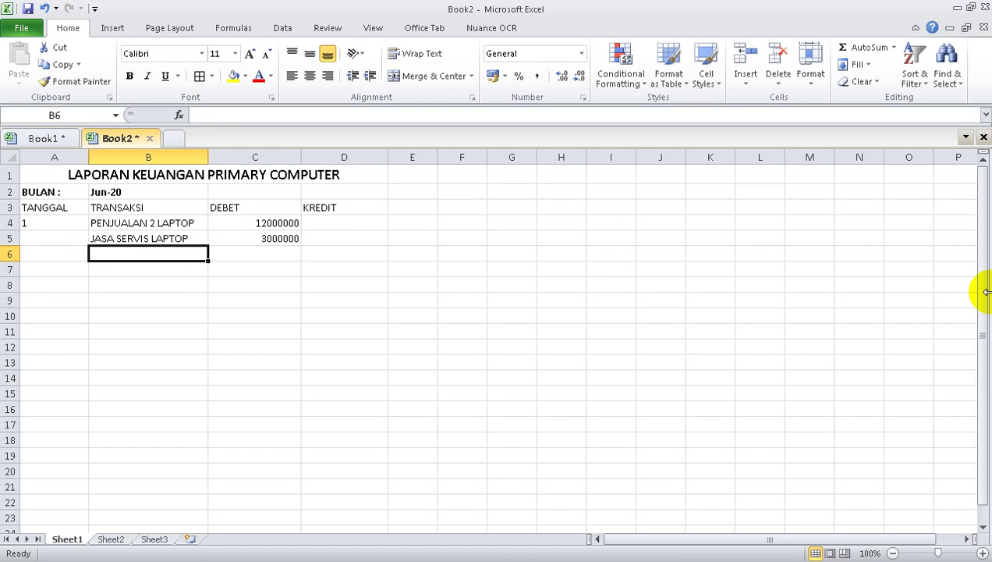
Enter the transaction KARCIS TOKO in B6 with the amount 2000 in C6.
text(KARCIS)
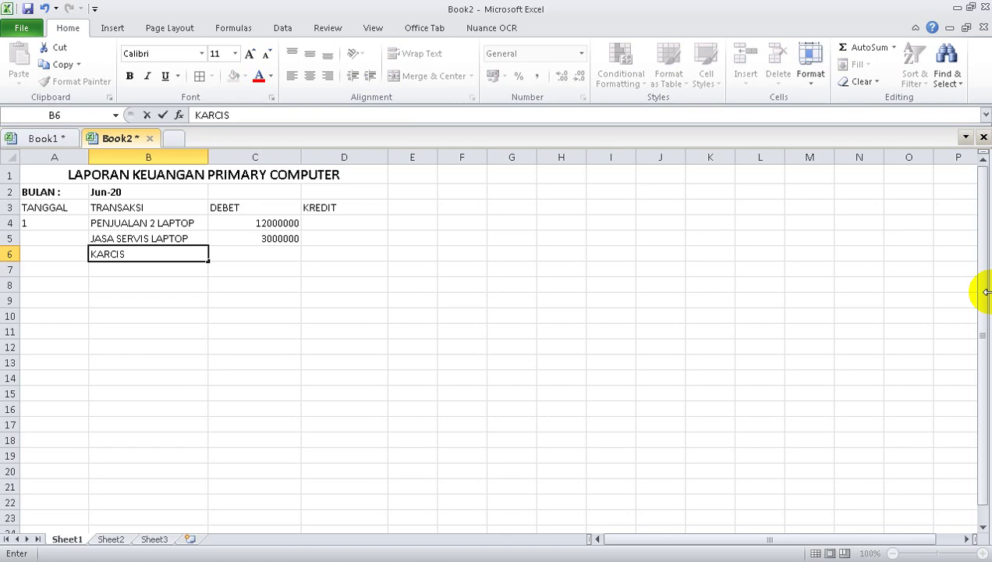
text( TOKO)
key(Tab)
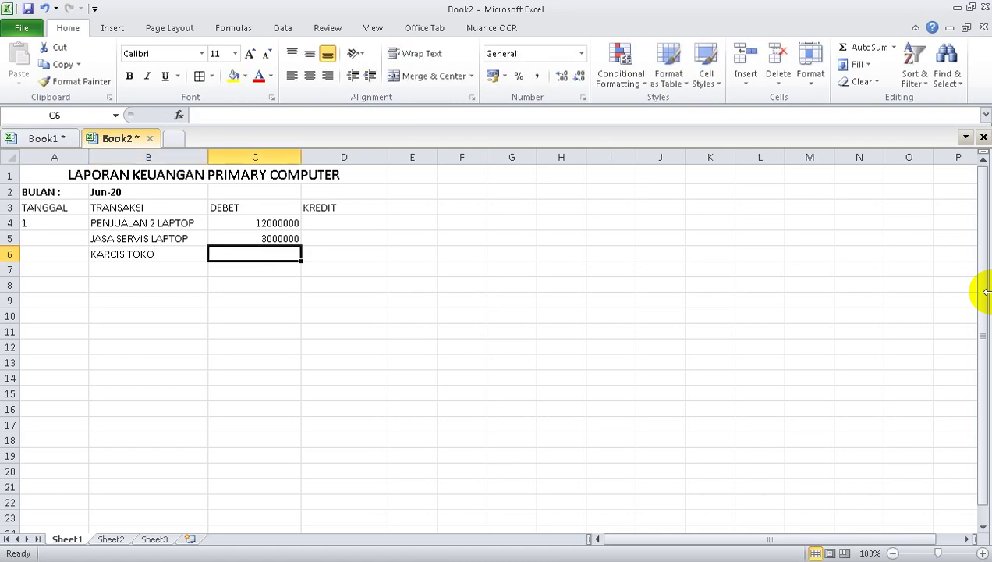
text(2000)
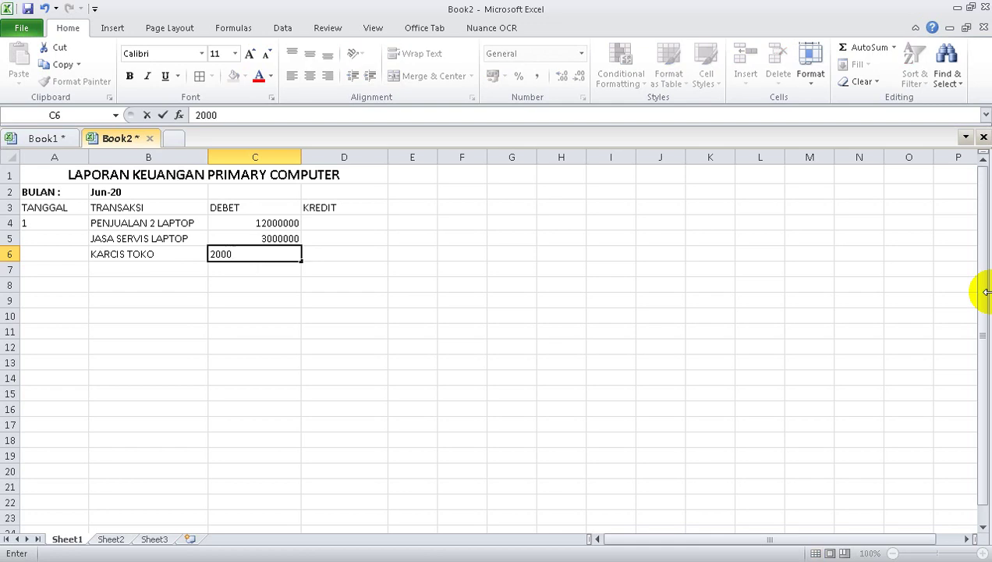
key(Return)
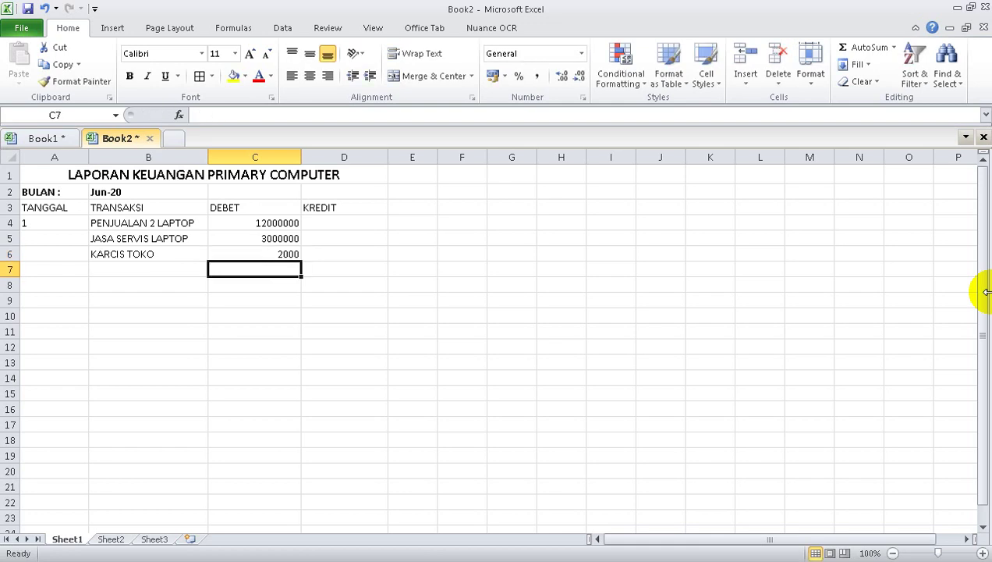
Move the KARCIS TOKO amount from the debit cell C6 to the credit cell D6.
key(Up)
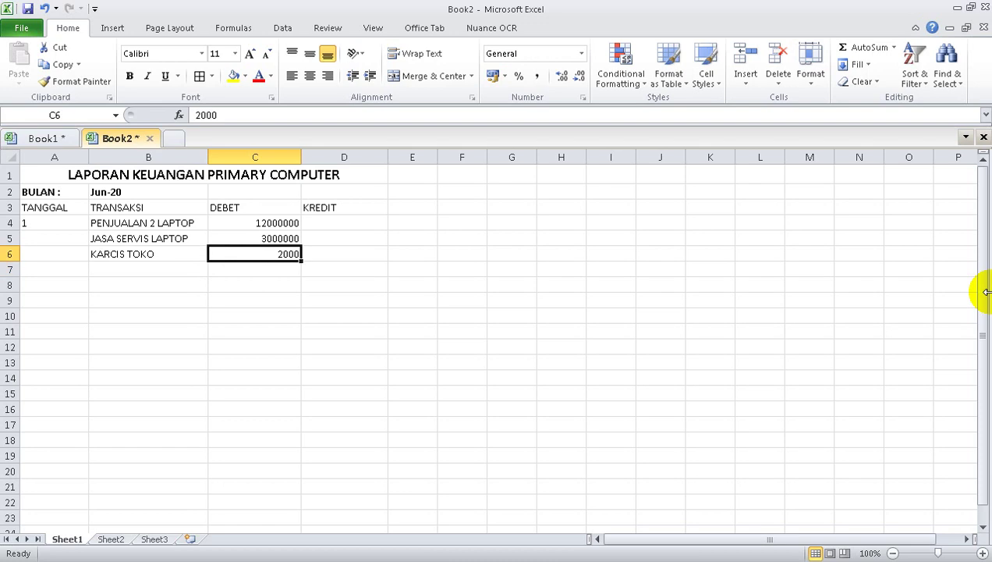
key(ctrl+x)
key(Right)
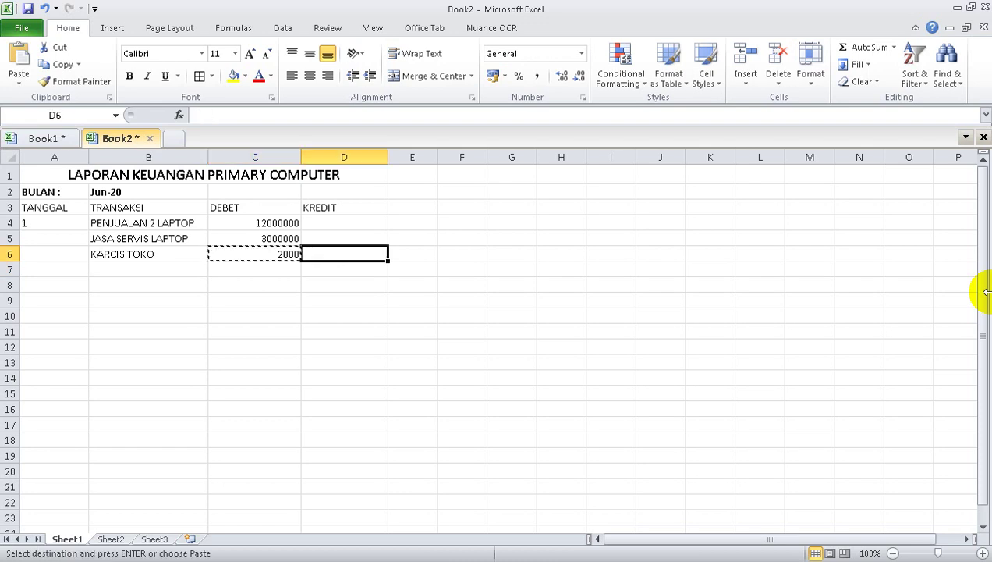
key(ctrl+v)
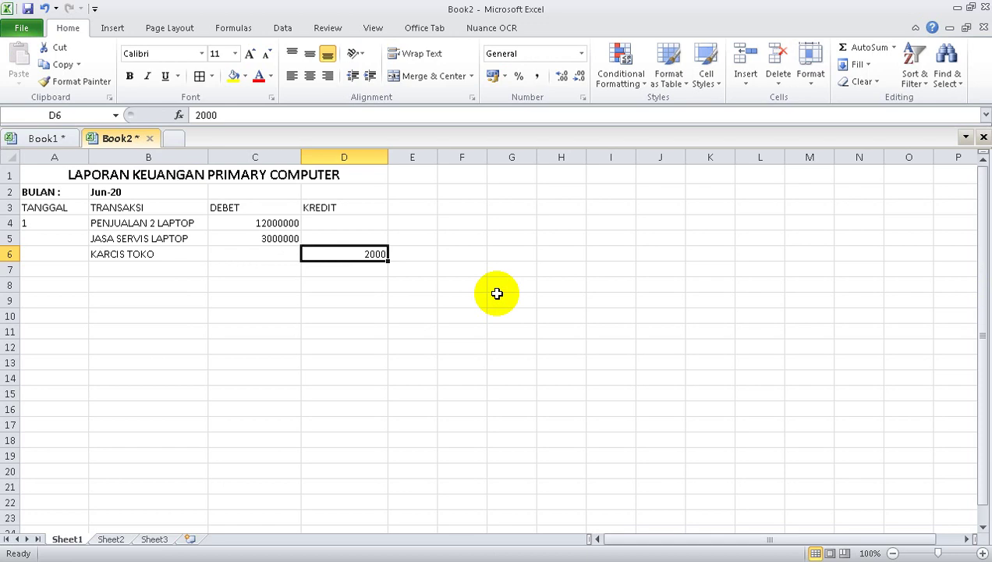
click(258, 223)
drag(335, 229, 330, 253)
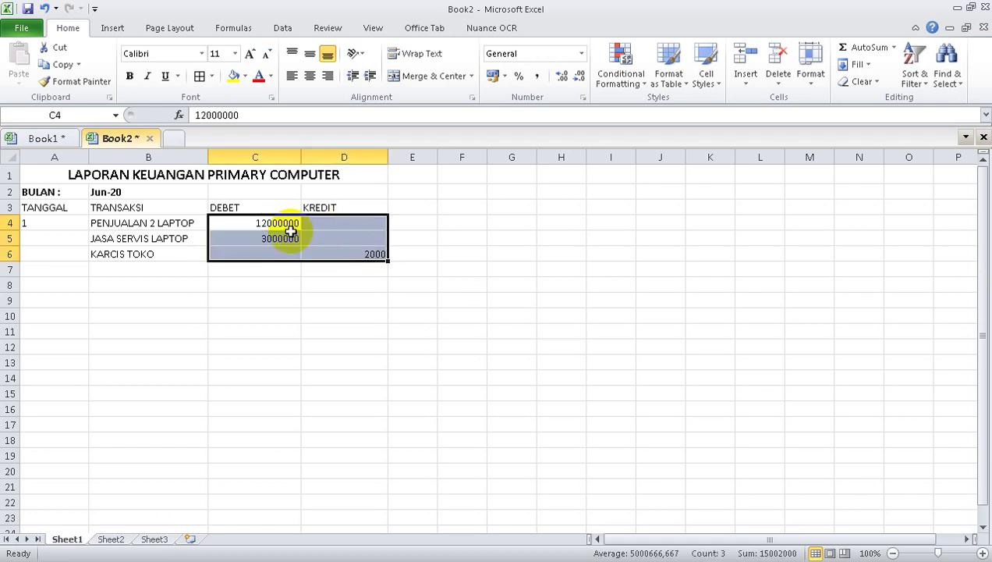
click(357, 253)
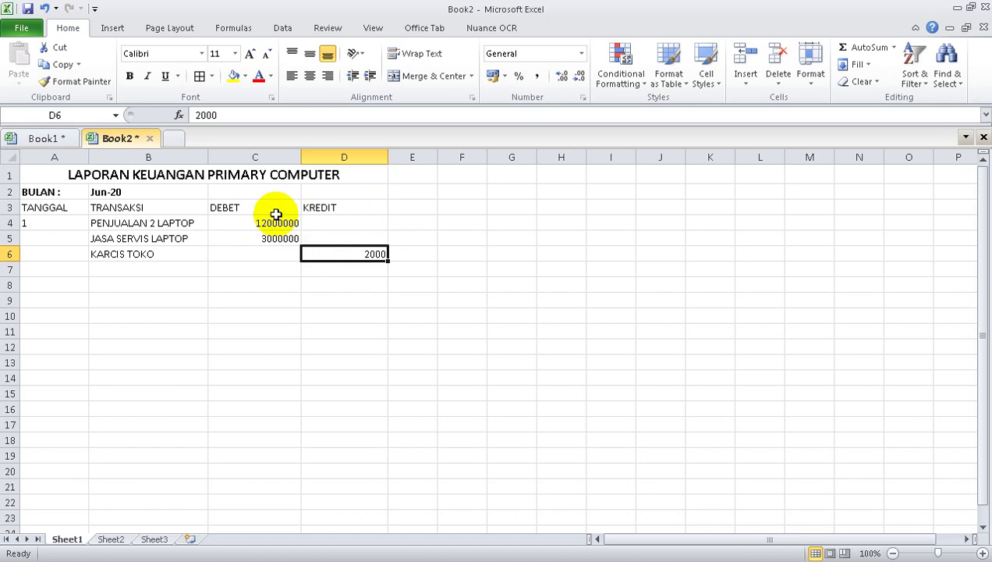
Enter 2 as the next date in A7.
click(68, 271)
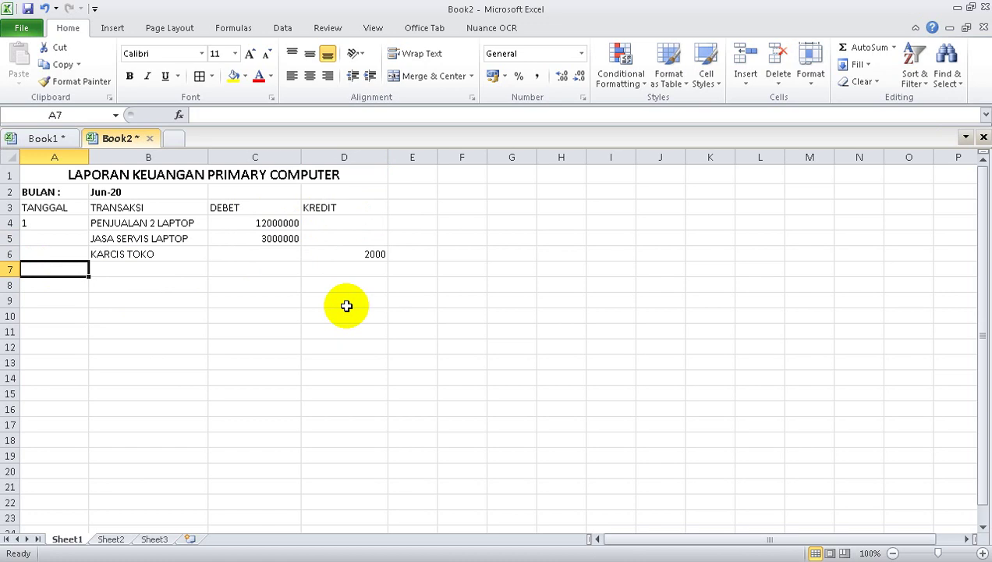
text(2)
key(Tab)
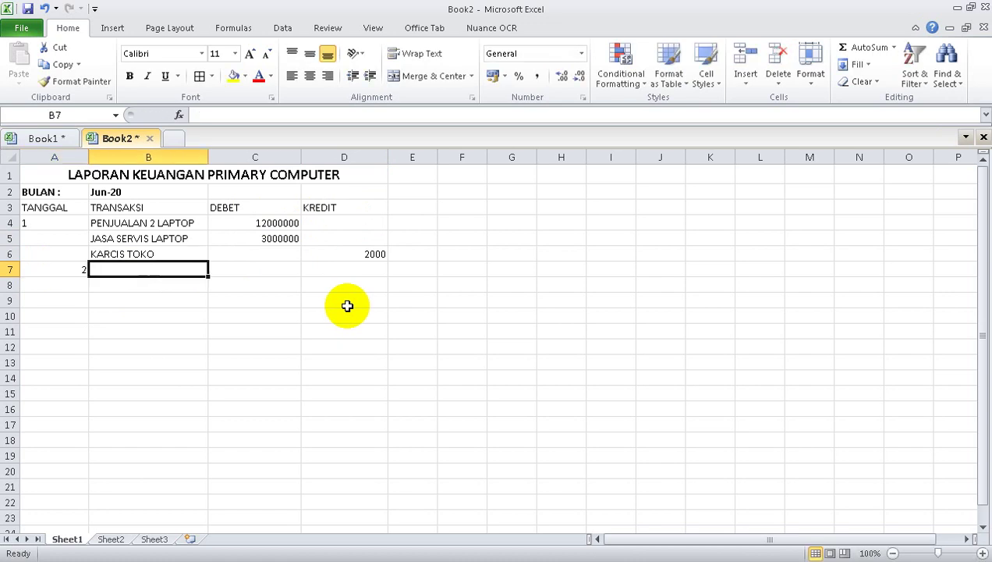
click(37, 267)
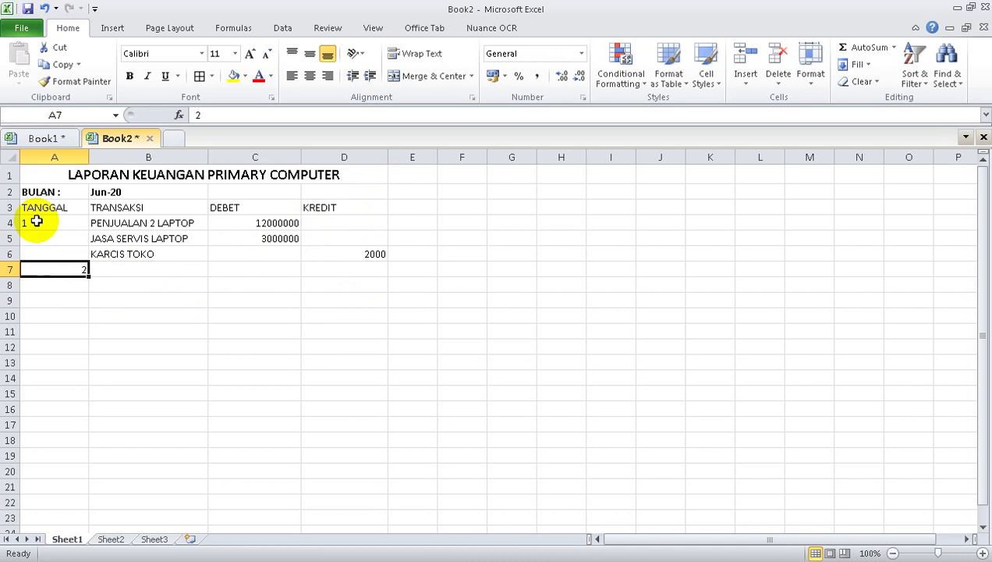
drag(37, 219, 58, 271)
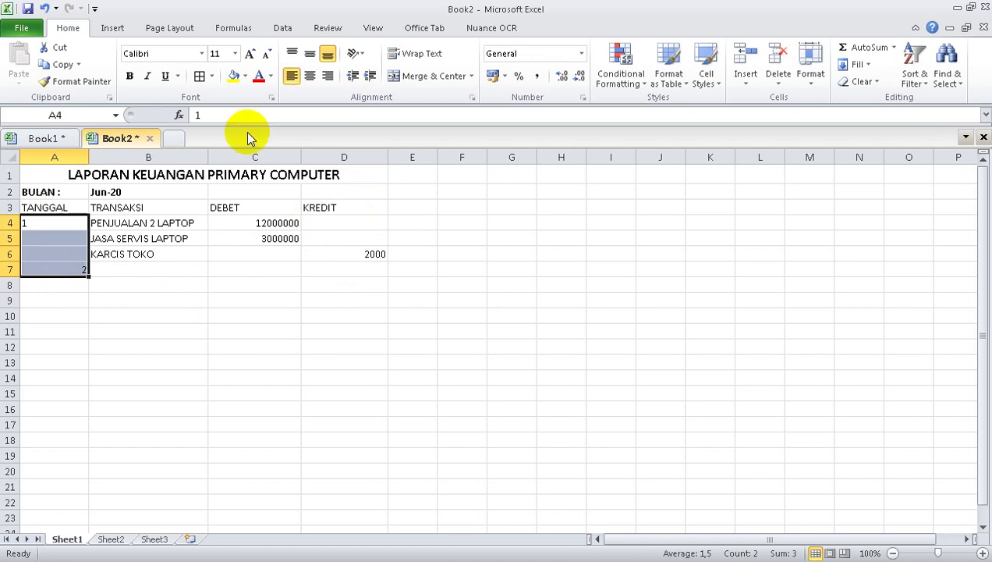
click(295, 75)
click(295, 75)
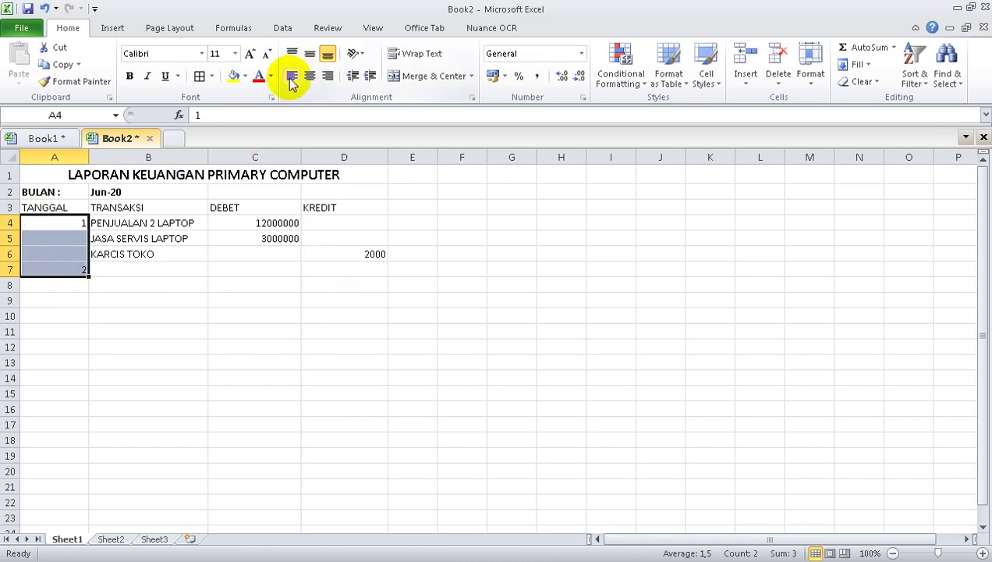
click(66, 268)
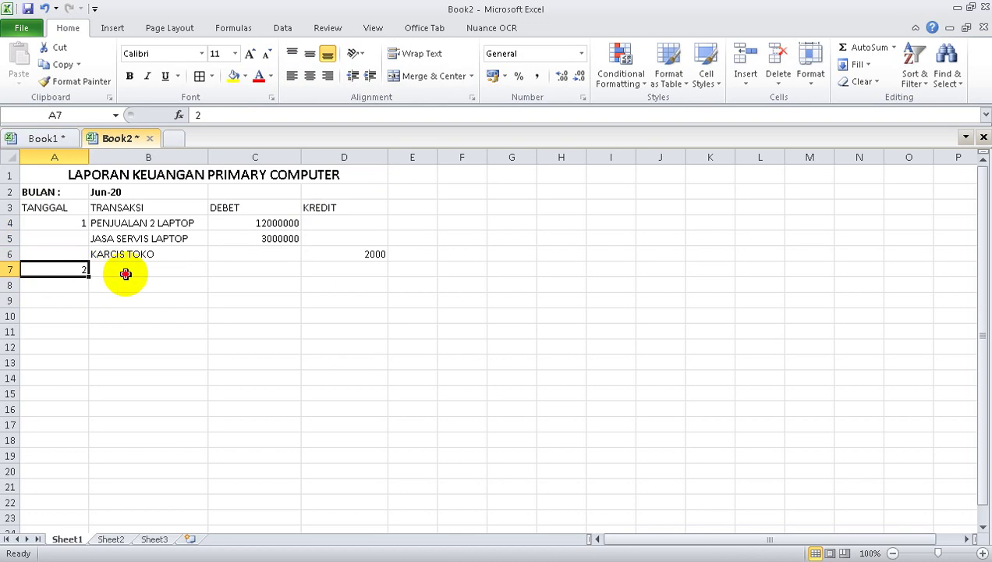
click(125, 274)
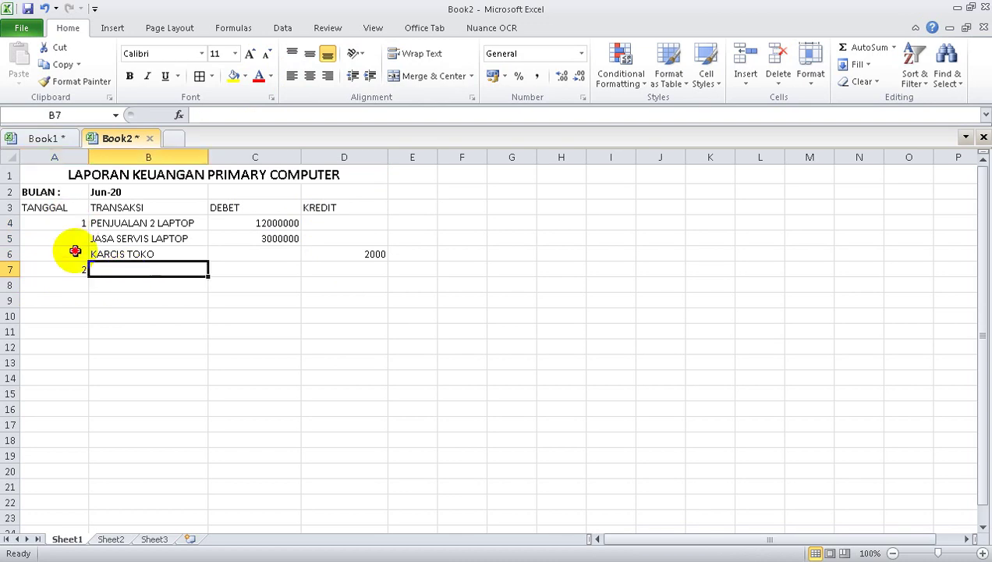
Left-align the date cells A4:A7.
drag(68, 223, 72, 270)
click(293, 76)
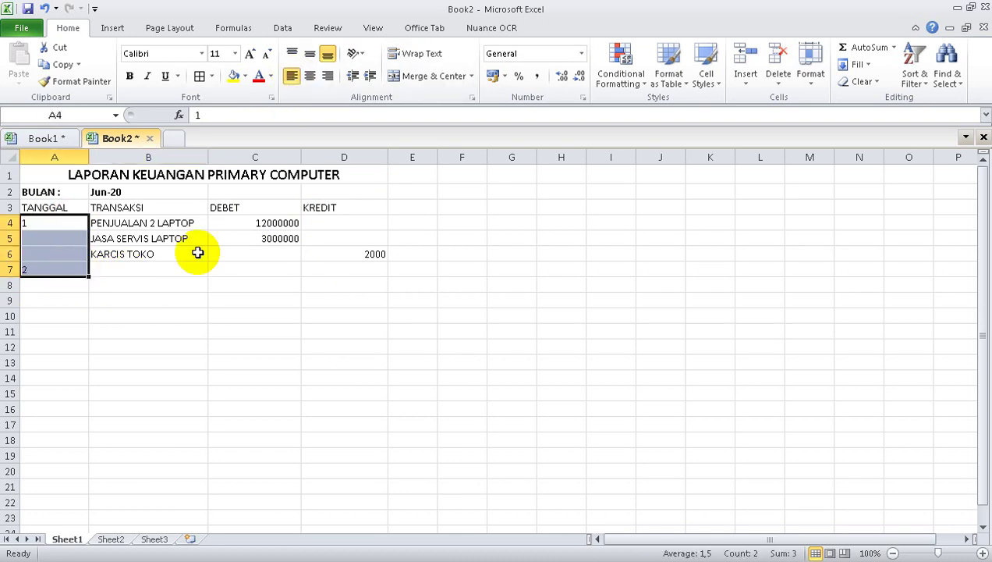
Copy the transaction names in B4:B6 into B7:B9 for the second date.
double_click(142, 267)
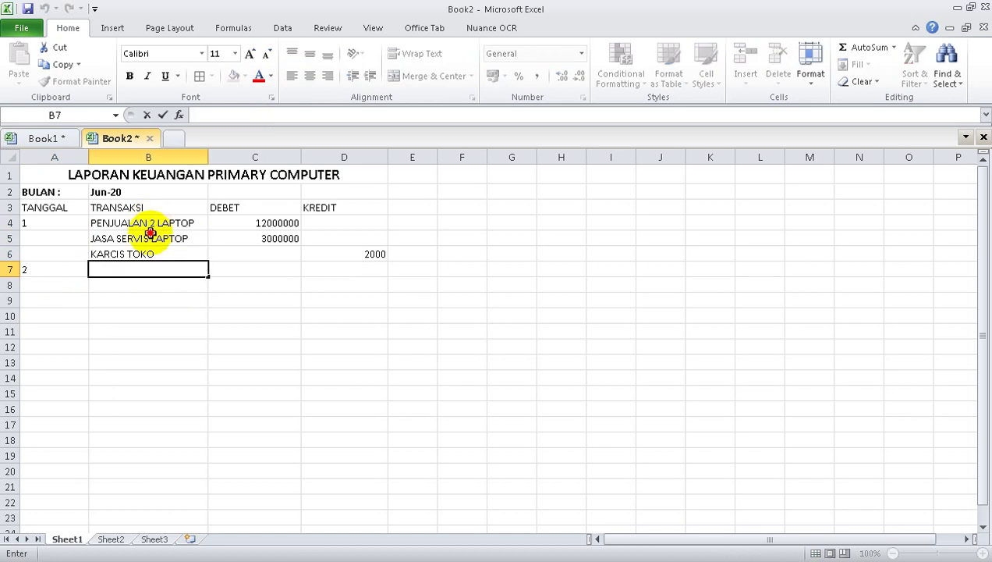
drag(148, 227, 146, 258)
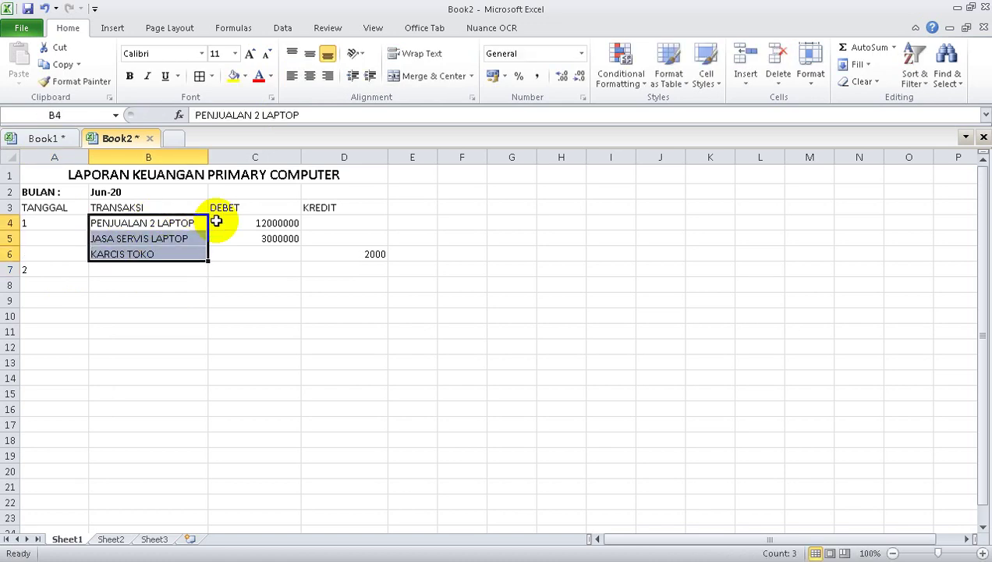
key(ctrl+c)
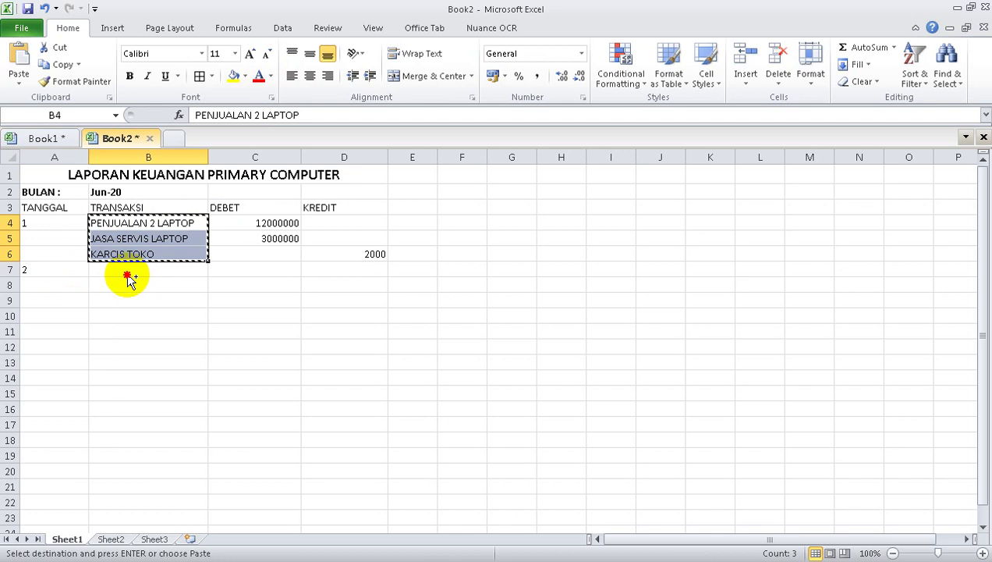
click(129, 275)
key(ctrl+v)
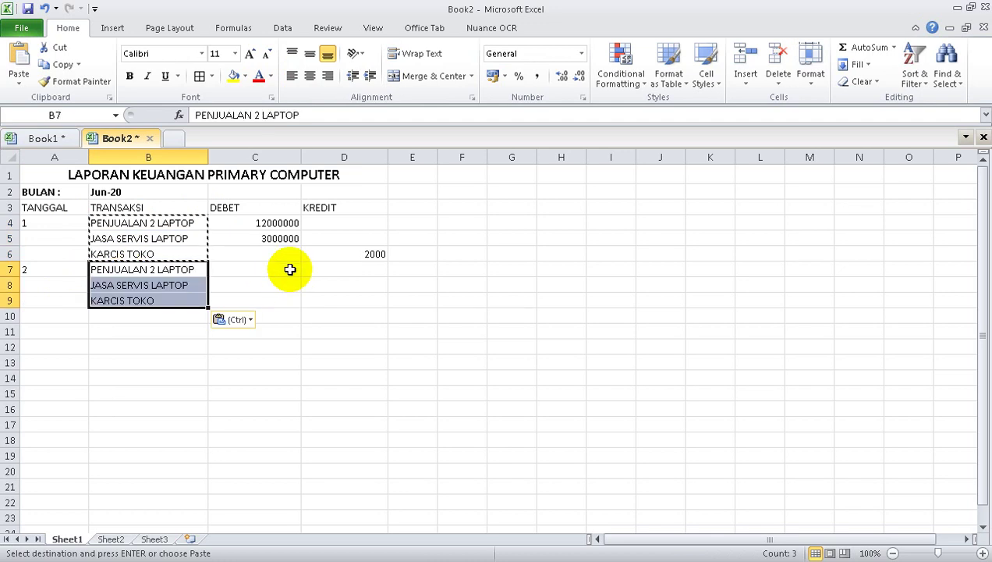
Change the copied laptop sale description in B7 to PENJUALAN 3 LAPTOP.
click(290, 269)
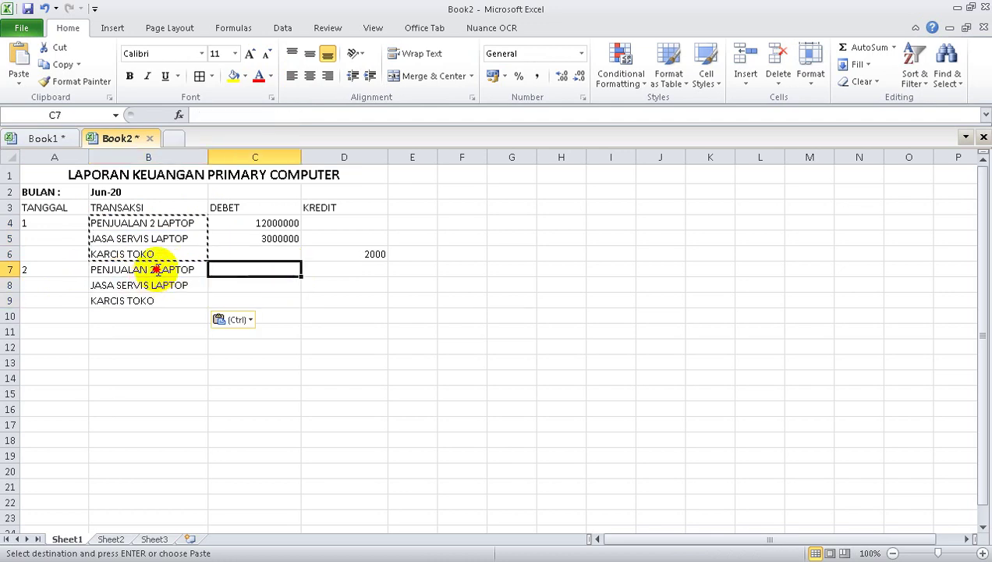
double_click(158, 270)
key(F2)
key(Left)
key(Left)
key(Left)
key(Left)
key(Left)
key(Left)
key(Left)
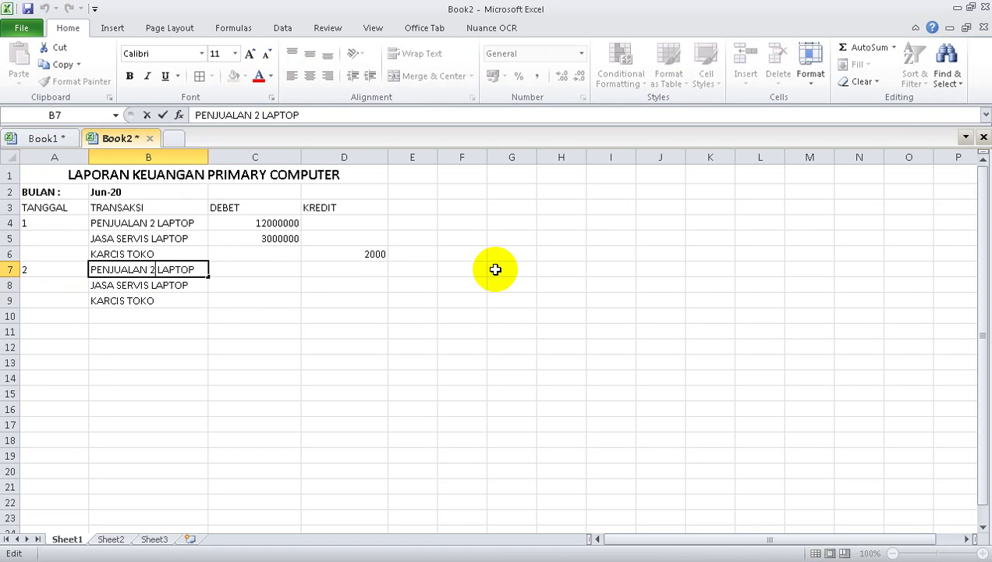
key(BackSpace)
text(3)
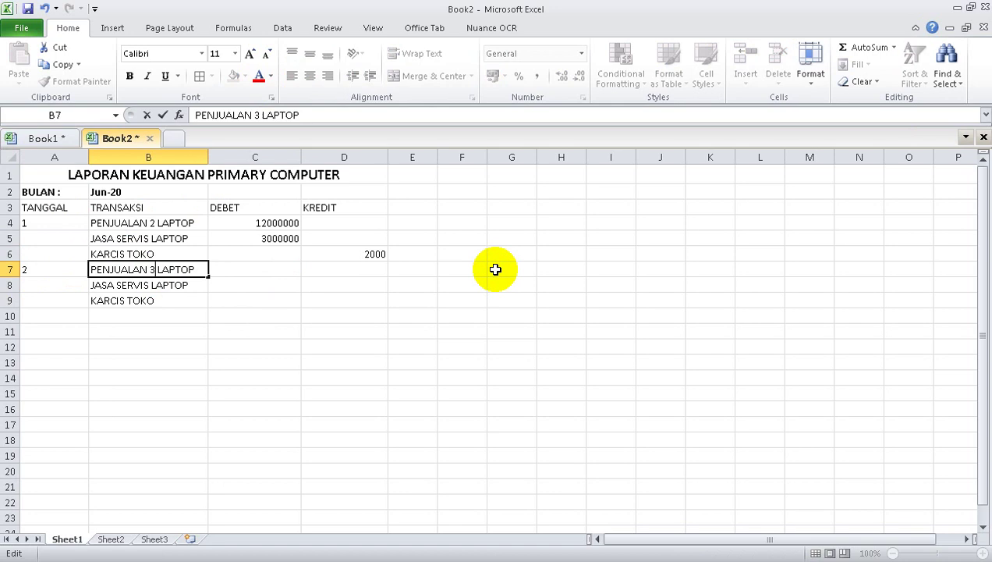
Enter the date 2 debit amounts, 18000000 in C7 and 500000 in C8.
click(275, 268)
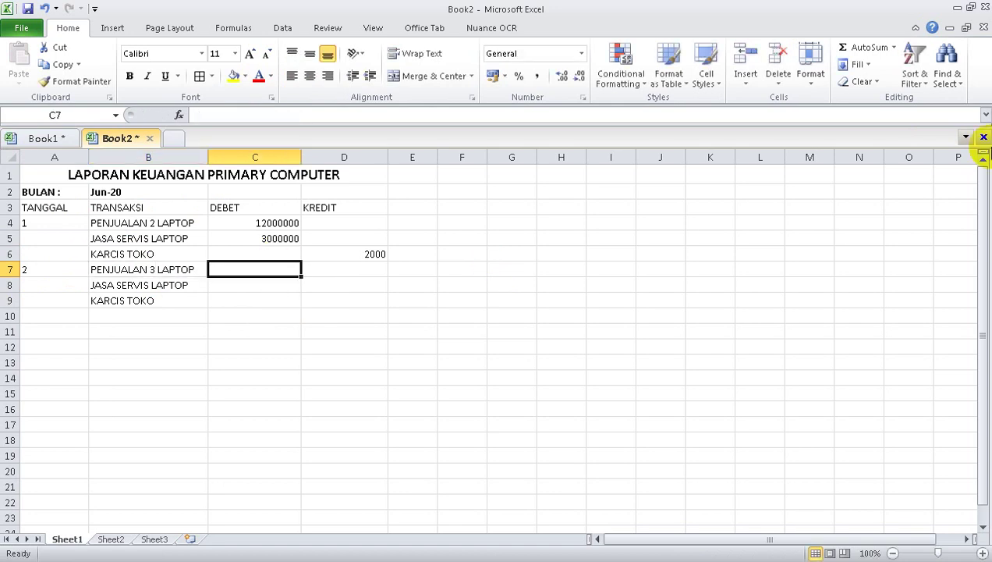
text(18)
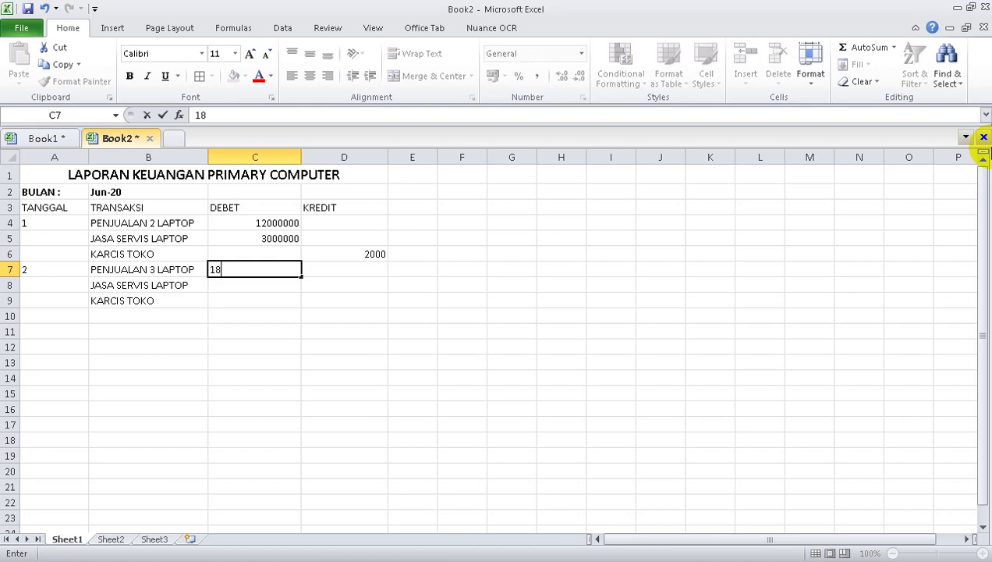
text(000000)
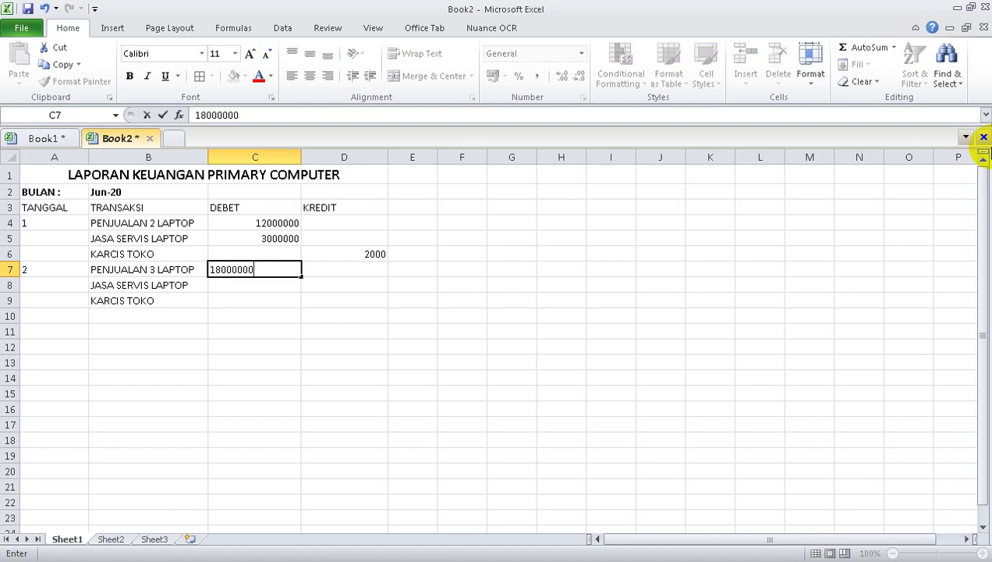
key(Return)
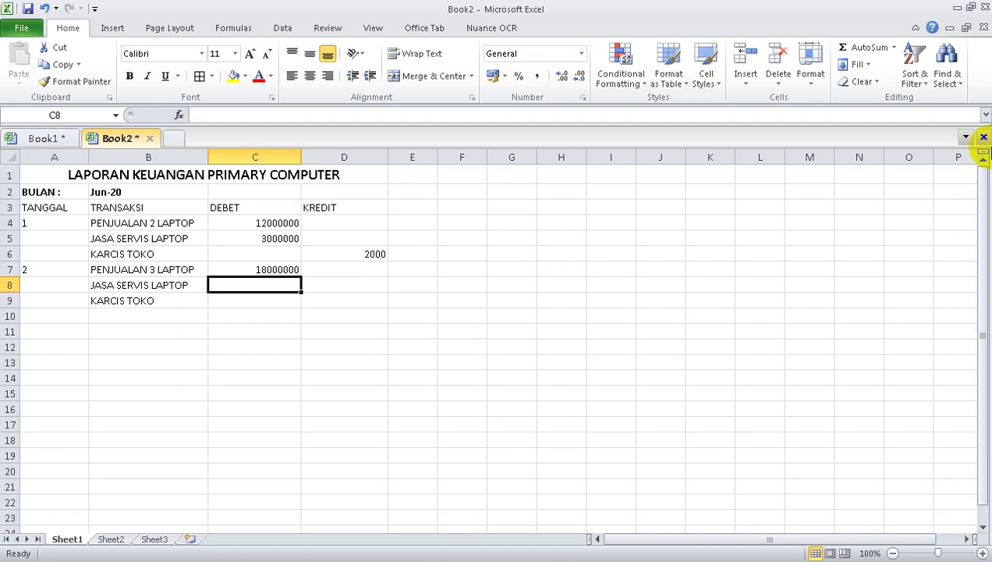
text(500)
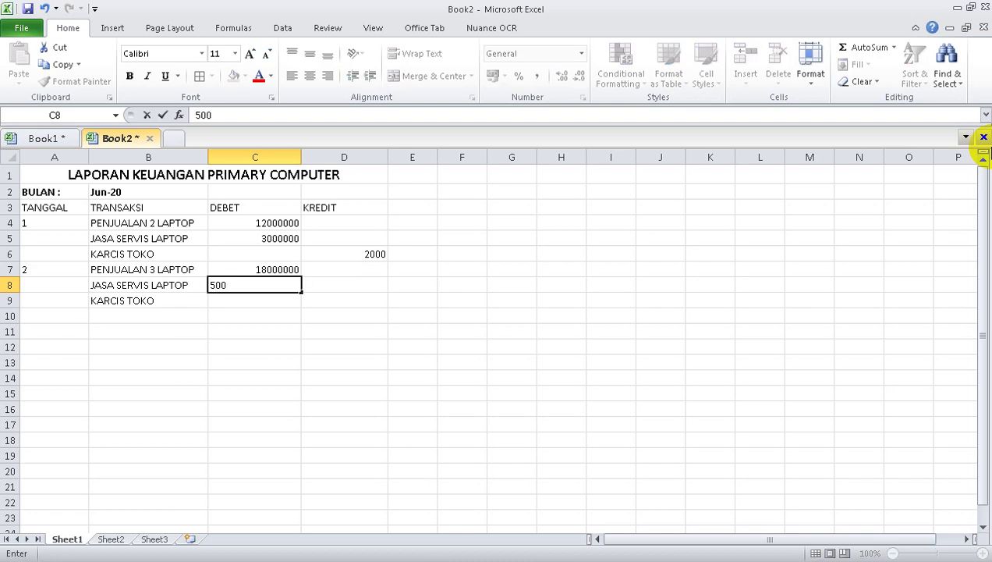
text(000)
key(Return)
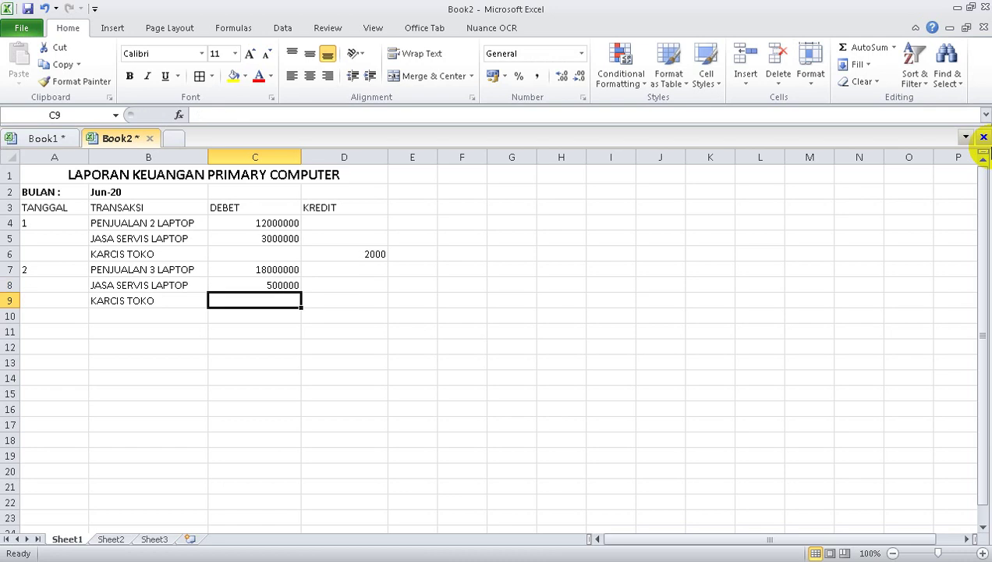
Enter 2000 in D9 as the credit amount for the date 2 KARCIS TOKO transaction.
key(Right)
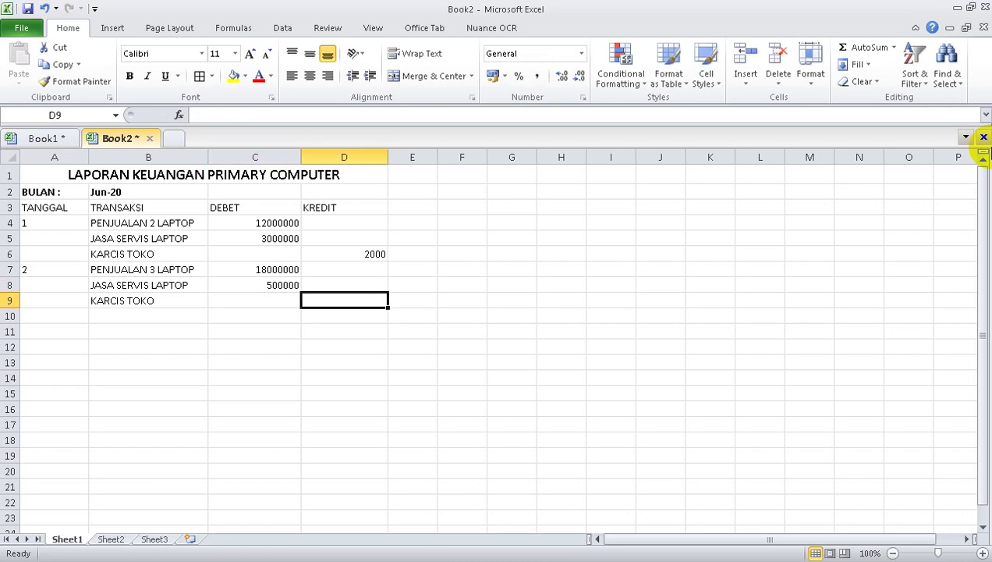
text(2000)
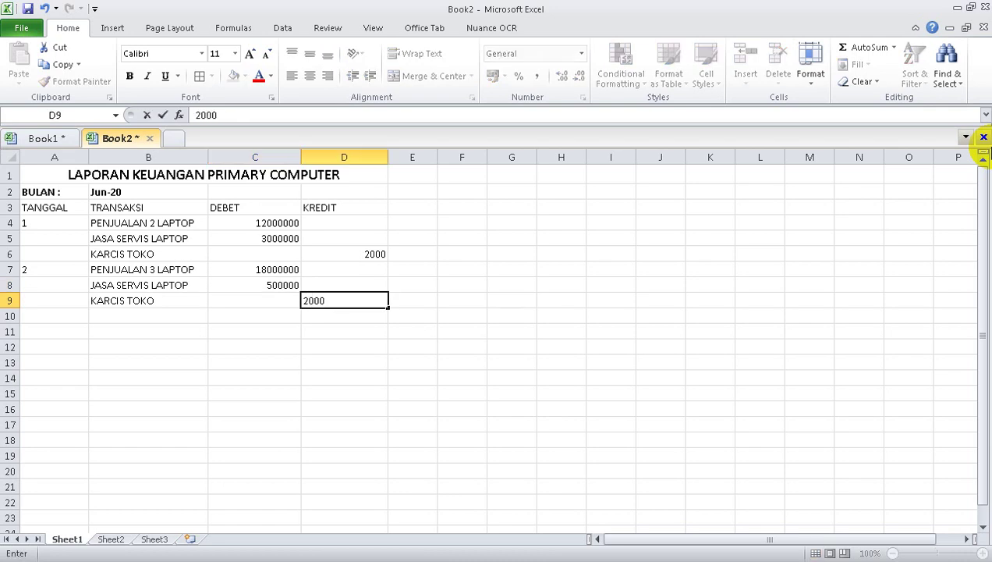
key(Return)
Add the transaction PARKIR in B10 with a credit amount of 10000 in D10.
key(Left)
key(Left)
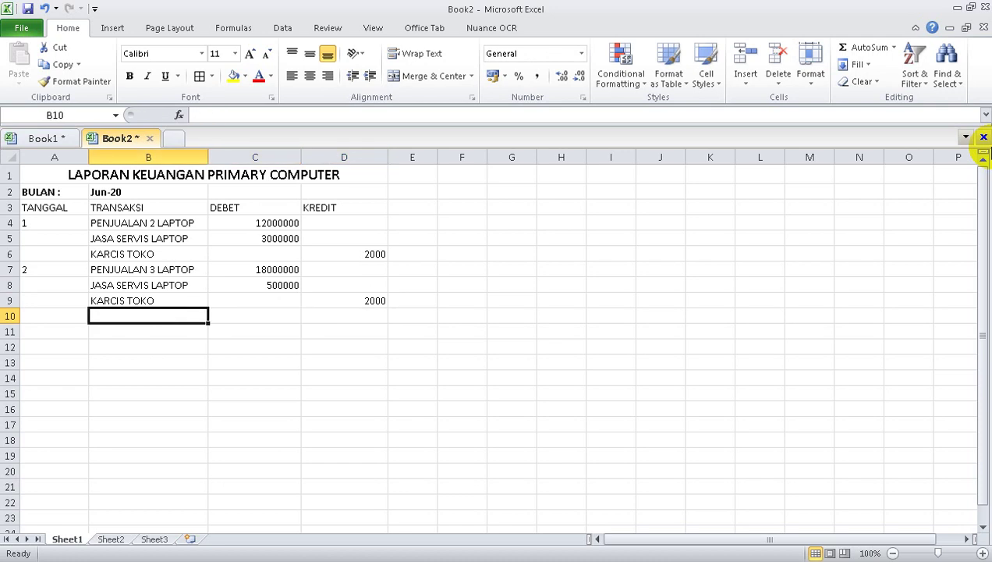
text(PARKIR)
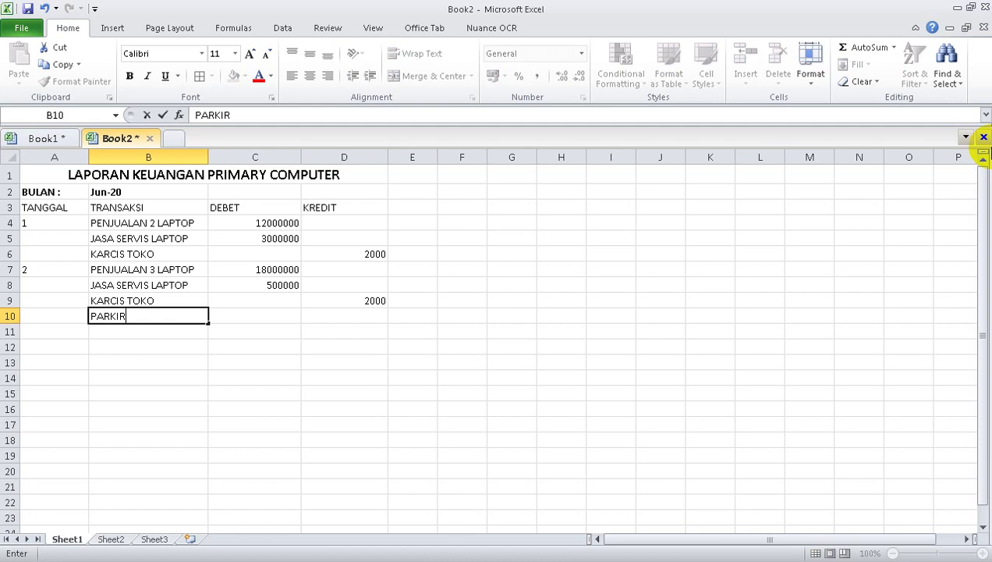
key(Tab)
key(Tab)
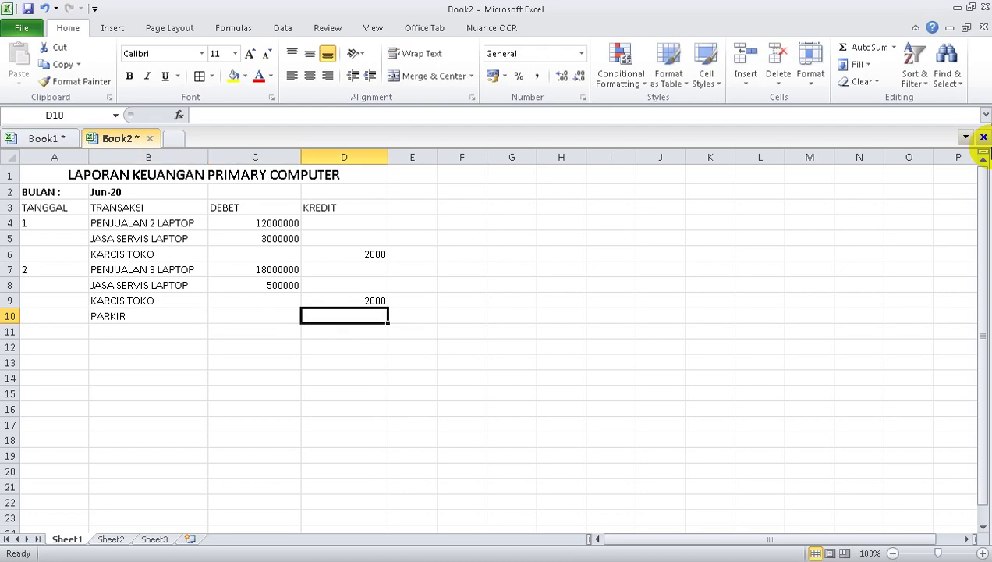
text(10000)
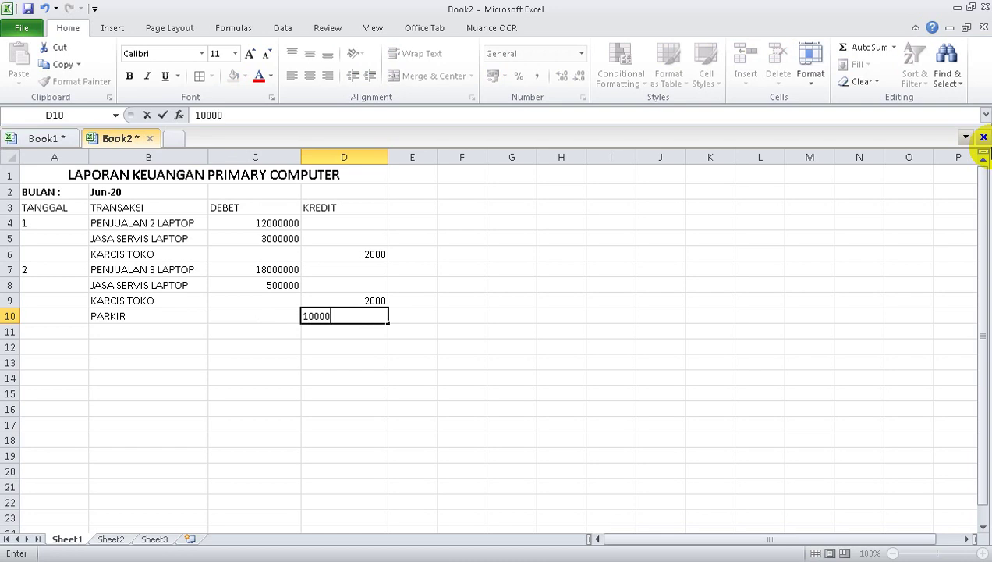
key(Return)
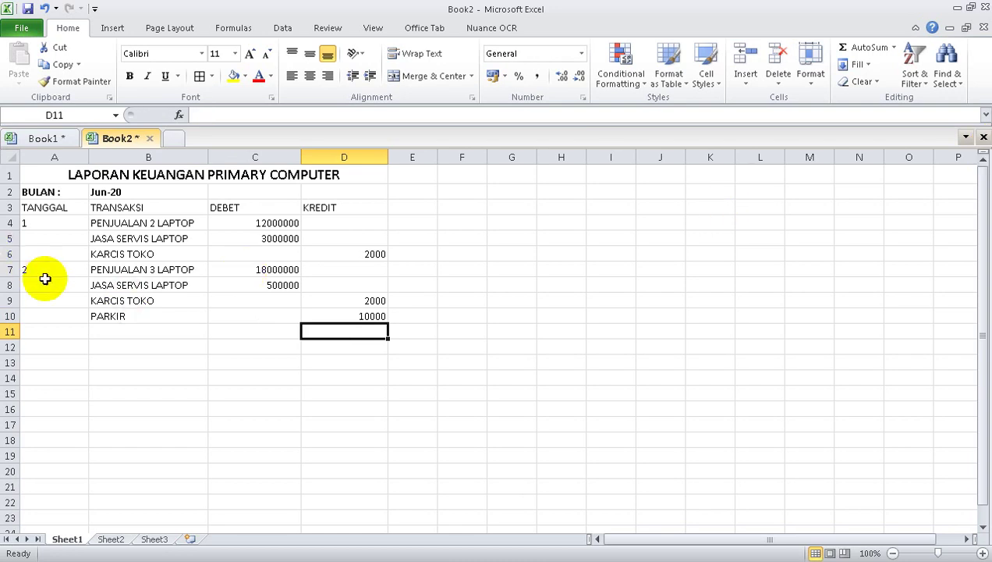
Enter date 3 in A11 and copy the transaction names from B7:B9 into B11:B13.
click(66, 331)
text(3)
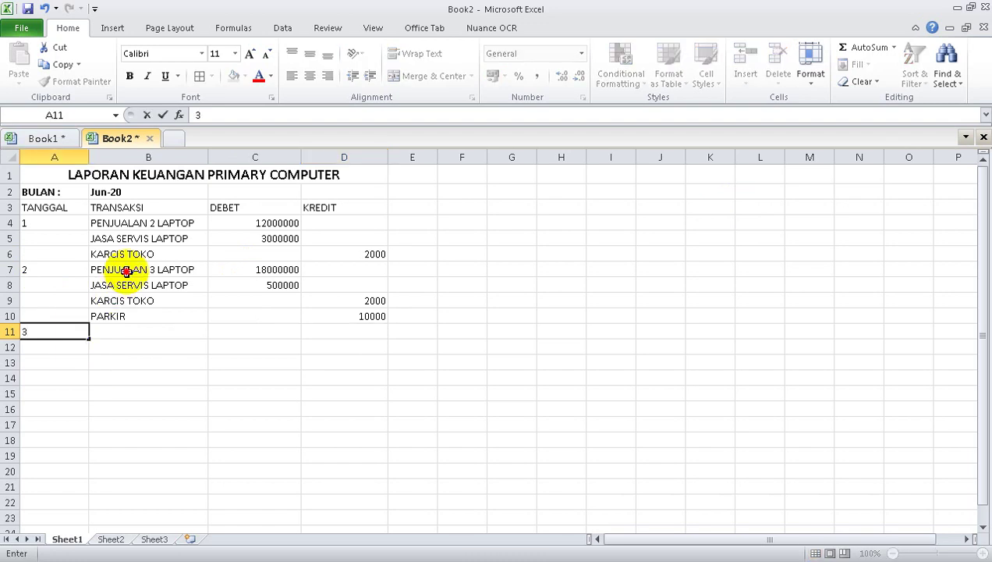
drag(126, 271, 151, 295)
key(ctrl+c)
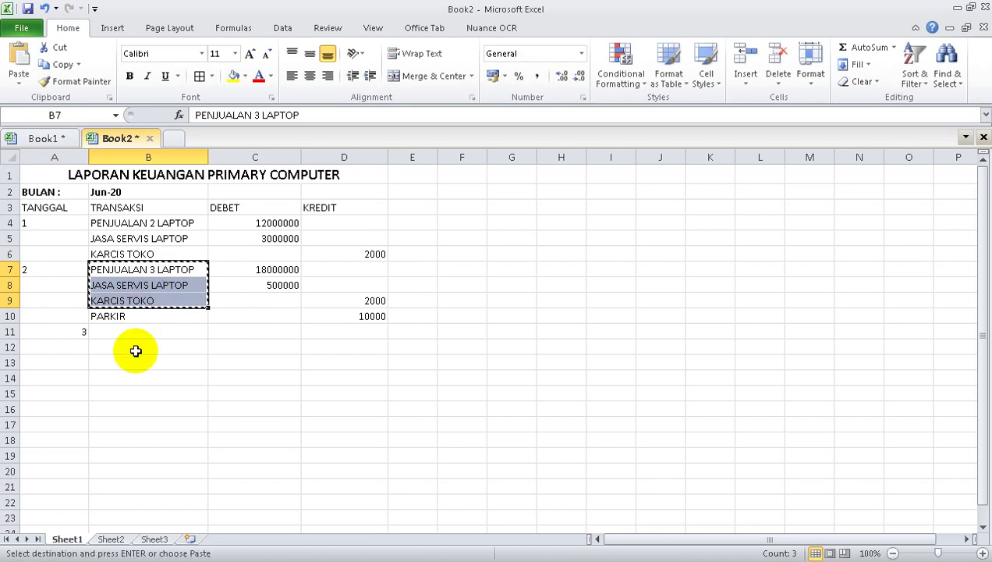
click(139, 333)
key(ctrl+v)
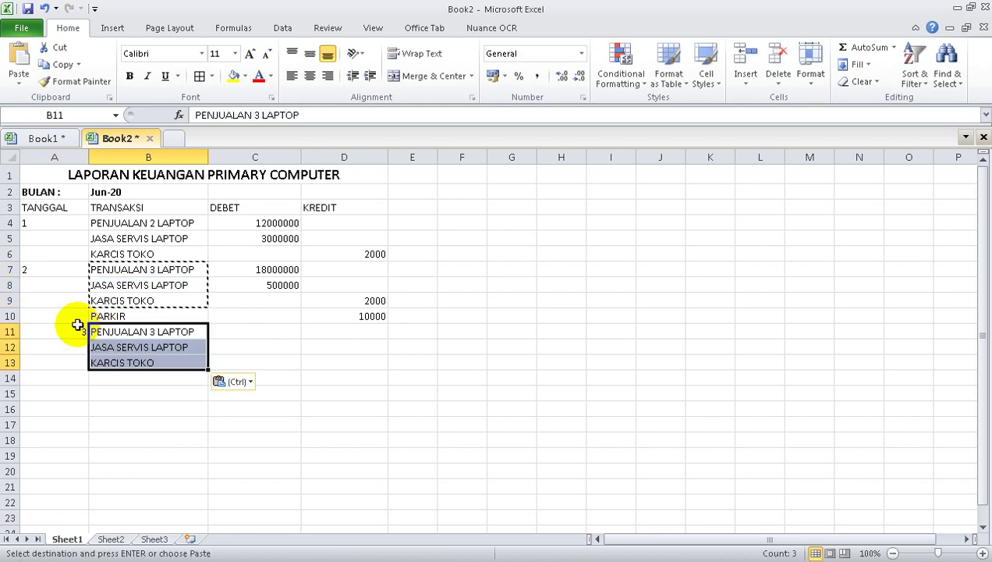
Left-align the date cells A4:A22.
click(73, 326)
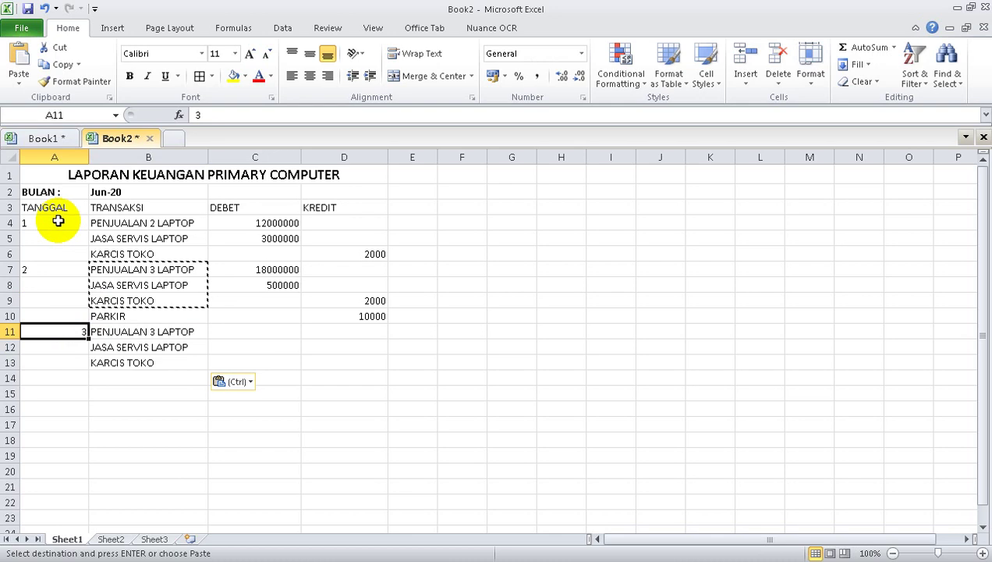
drag(58, 222, 73, 501)
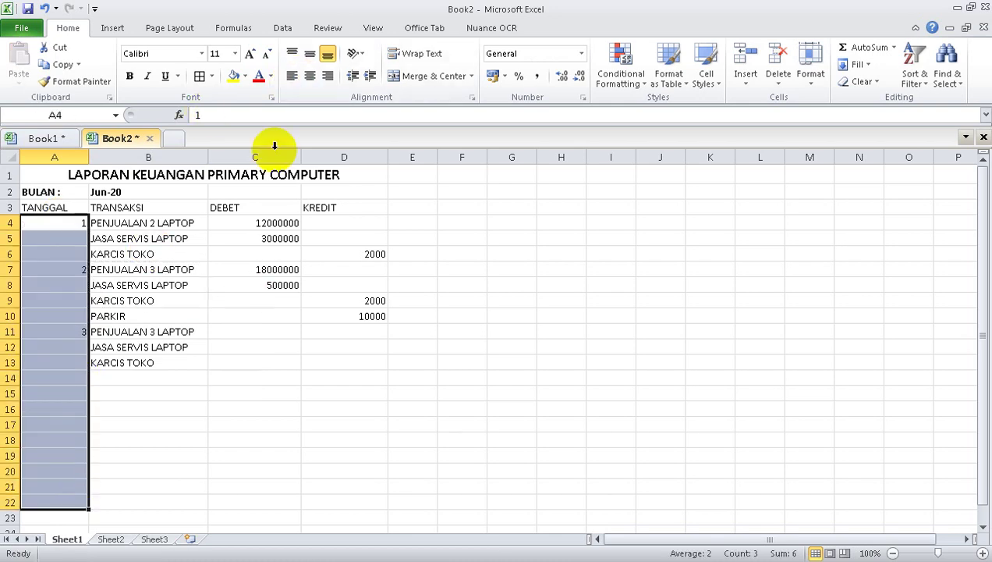
click(293, 76)
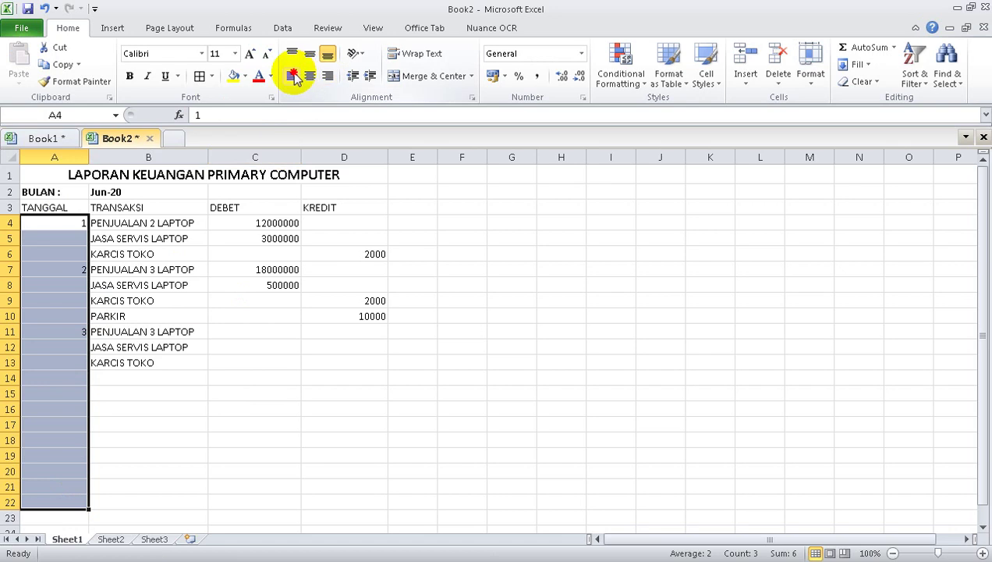
Enter the date 3 debit amounts, 15000000 in C11 and 350000 in C12.
click(241, 363)
click(264, 343)
click(264, 332)
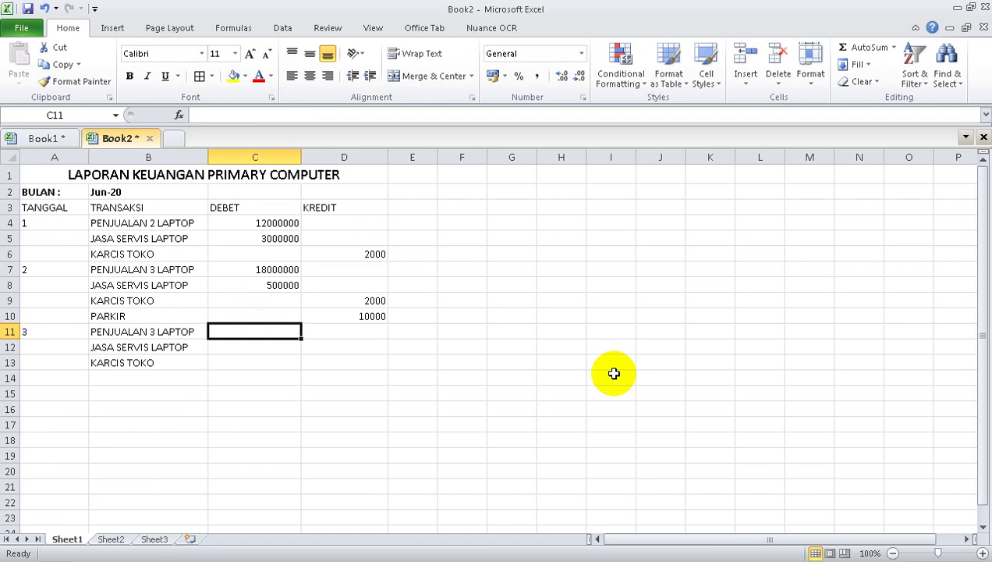
text(15)
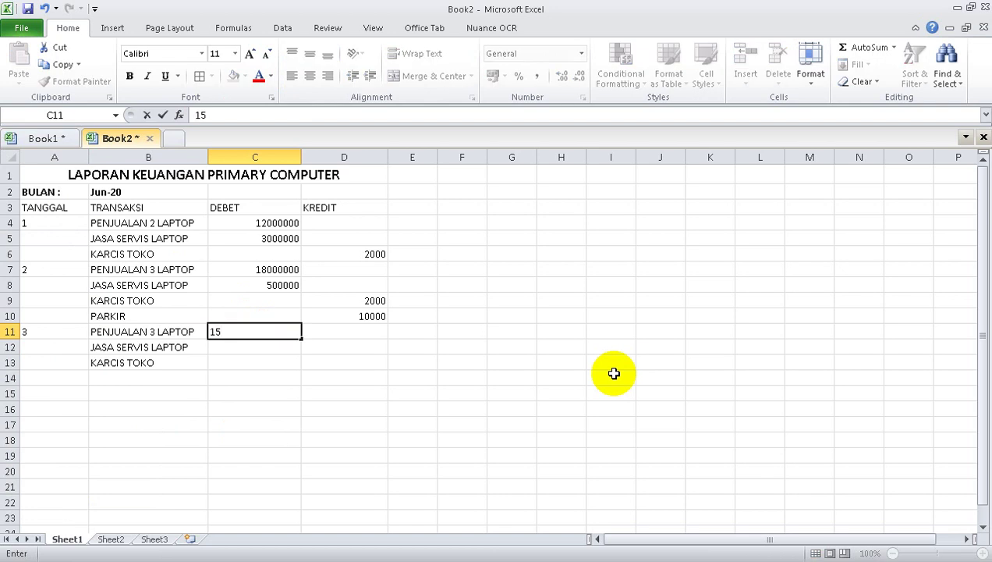
text(000000)
key(Return)
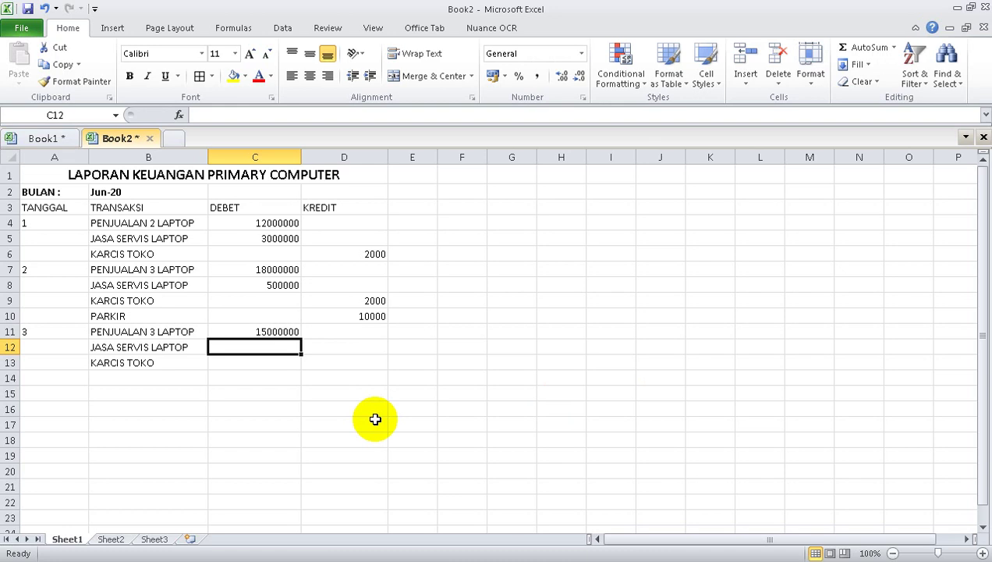
text(350000)
key(Return)
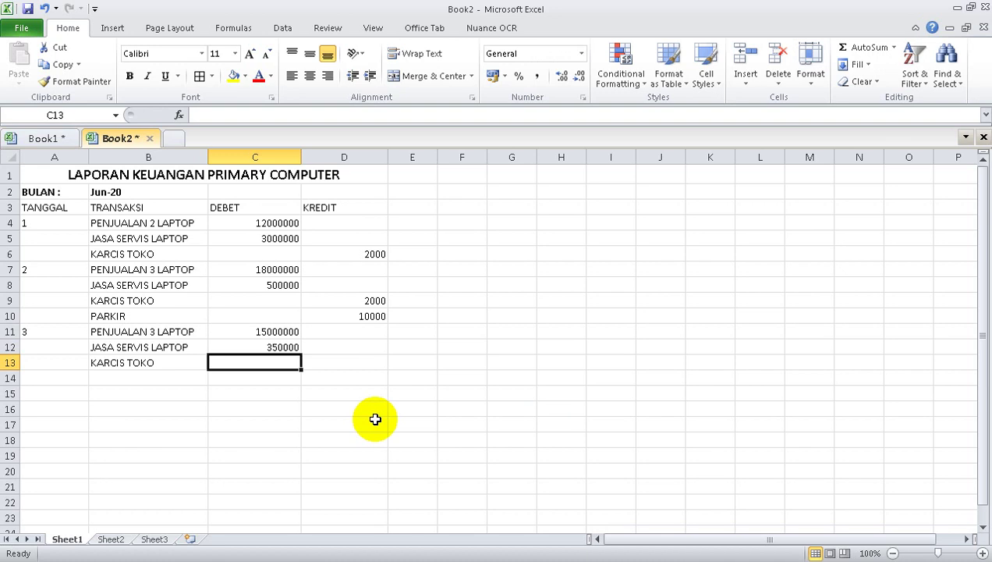
Enter 2000 in D13 as the credit amount for the date 3 KARCIS TOKO transaction.
key(Right)
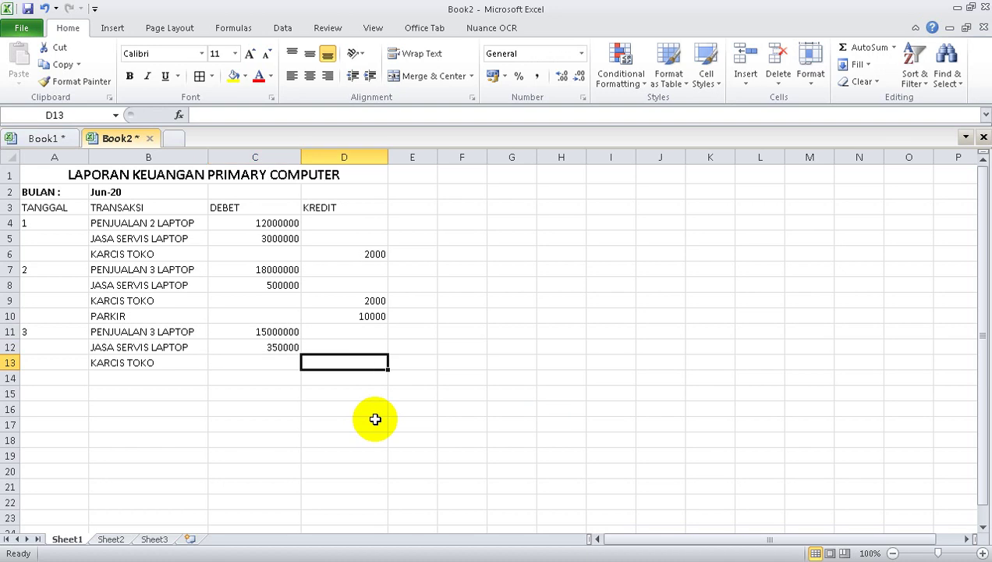
text(2000)
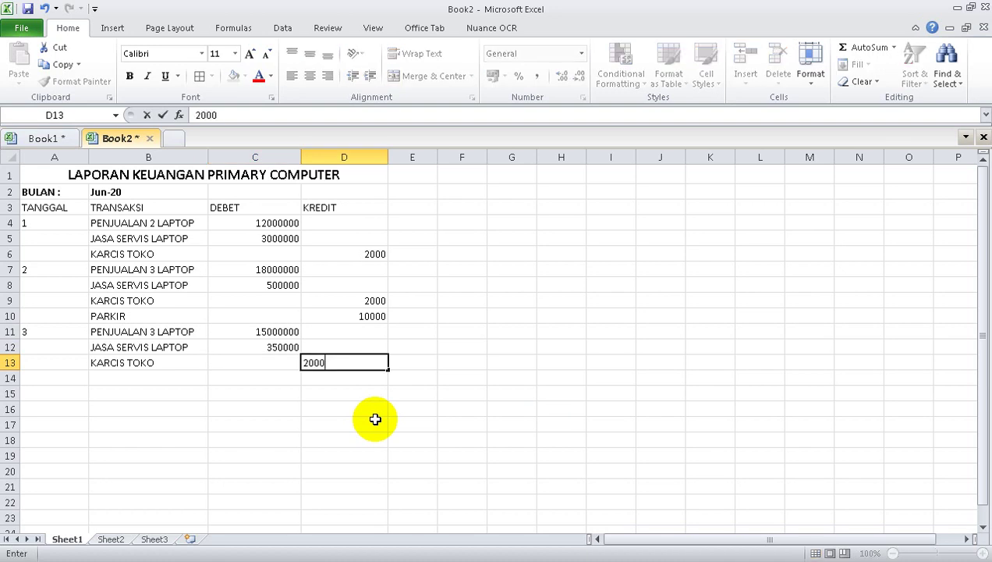
key(Return)
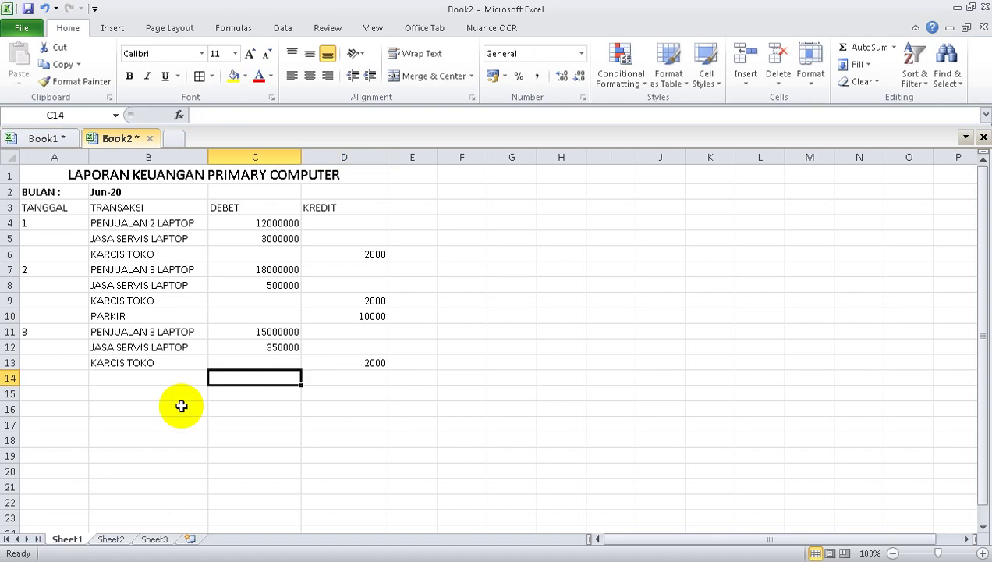
Add the transaction MEMBAYAR LISTRIK in B14 with a credit amount of 150000 in D14.
click(135, 377)
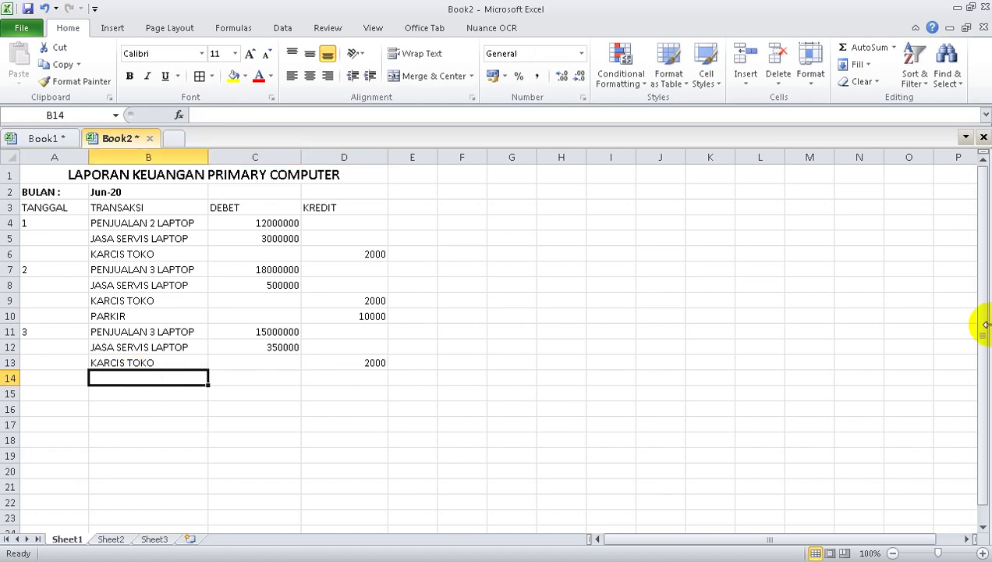
text(MEM)
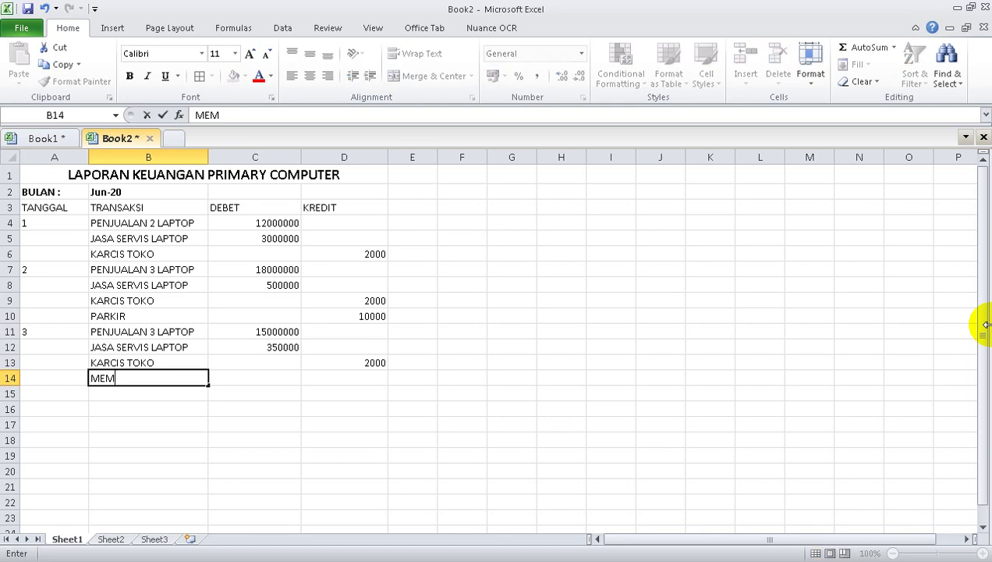
text(BAYAR LIS)
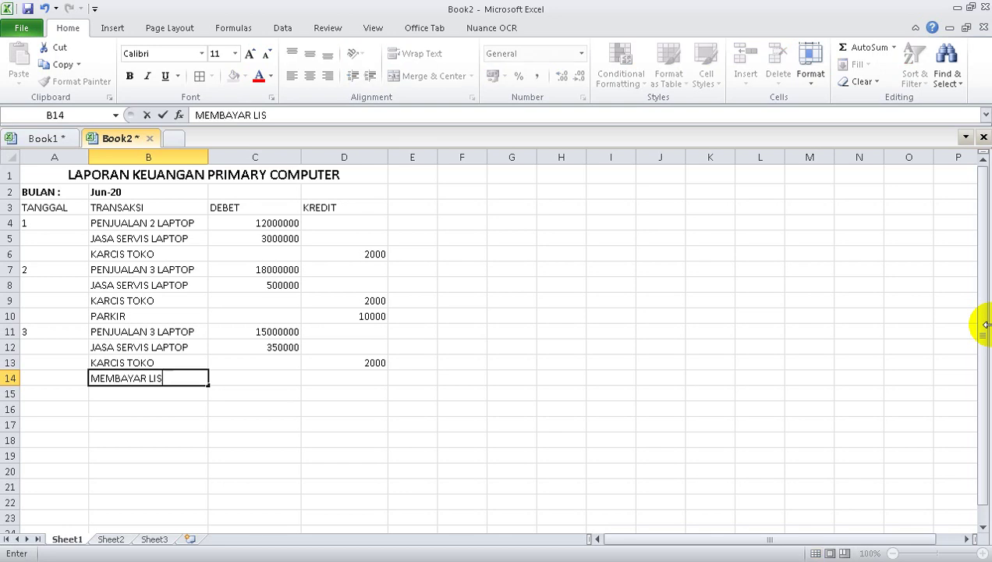
text(TRIK)
key(Tab)
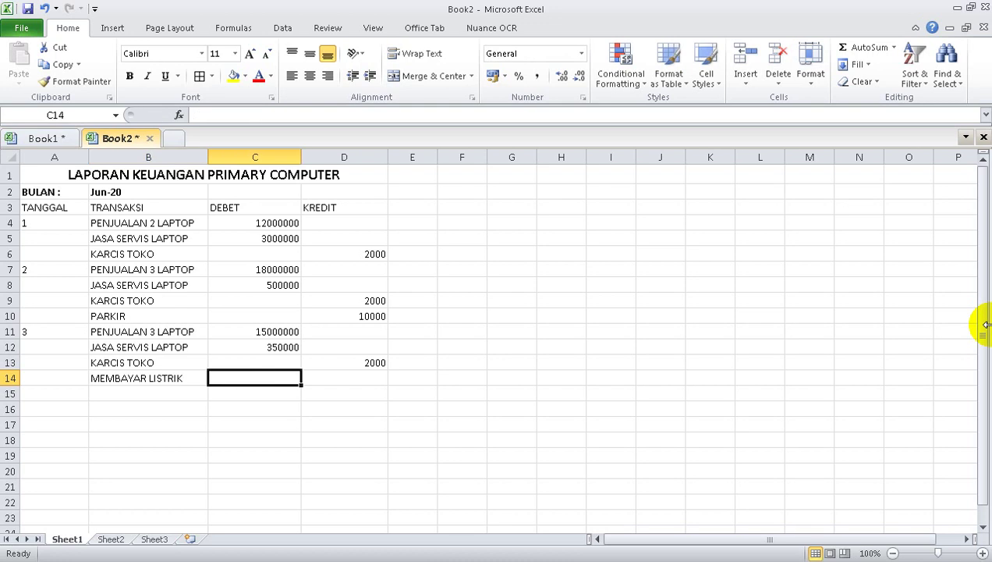
key(Tab)
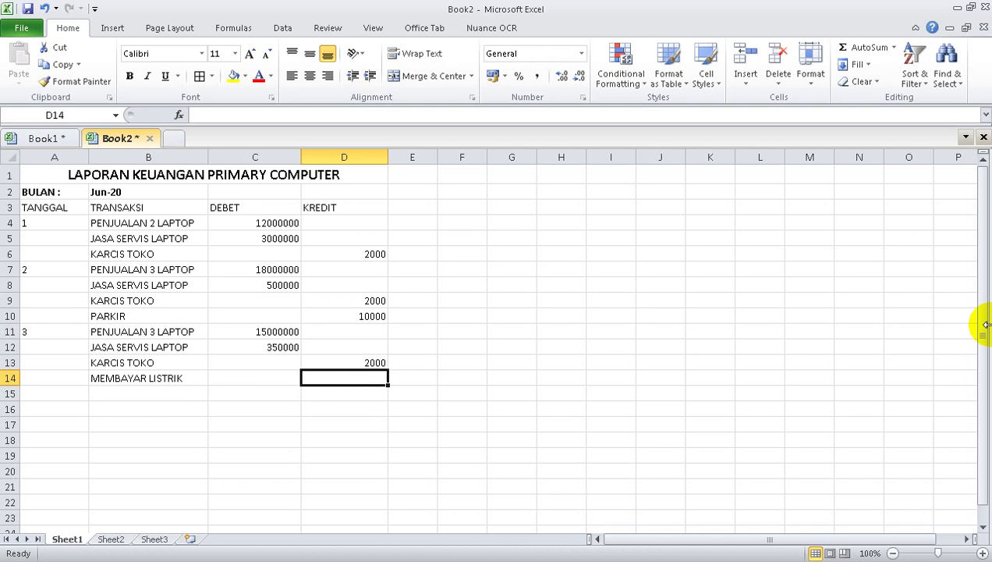
text(15000)
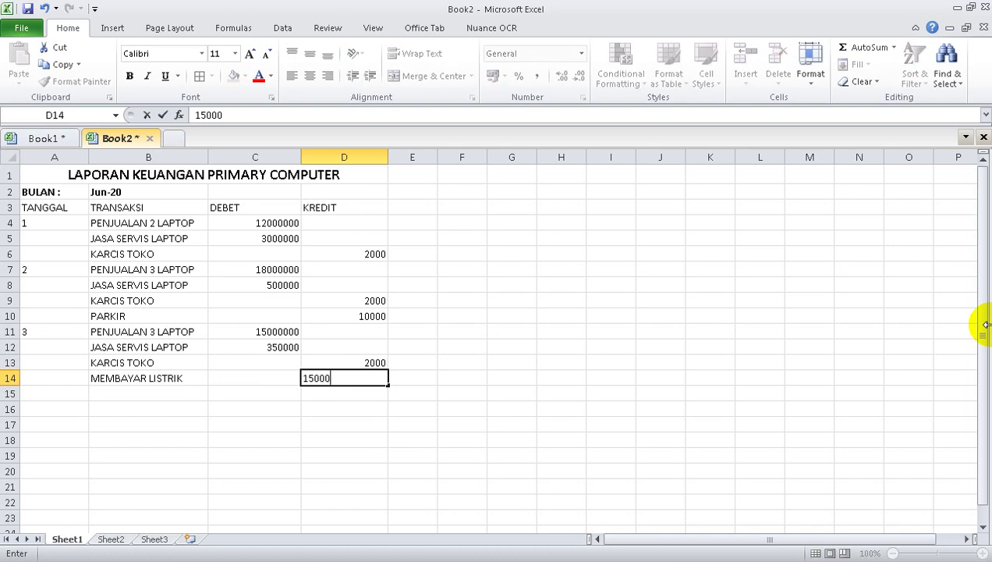
text(0)
key(Return)
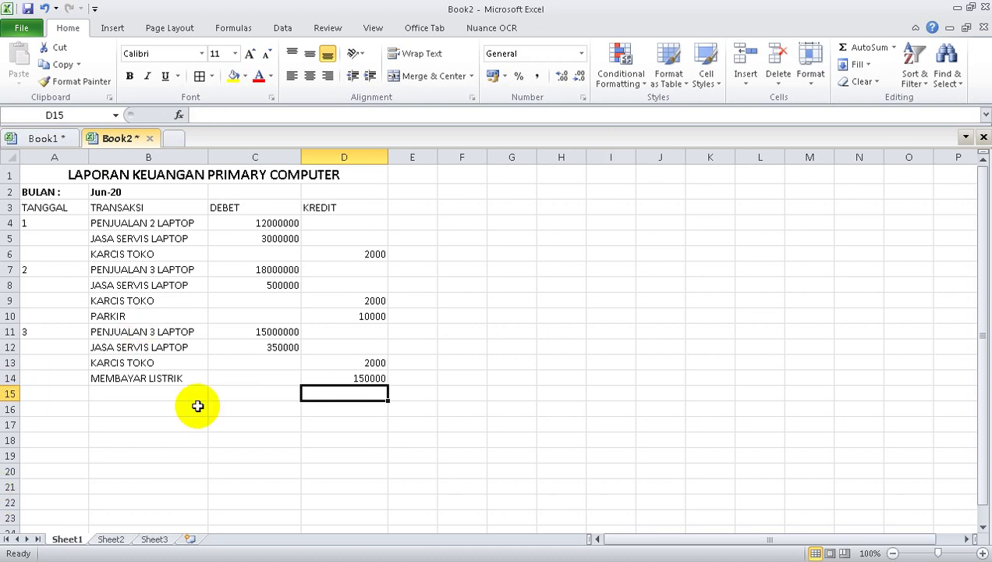
scroll(293, 318, down, 1)
scroll(374, 301, up, 1)
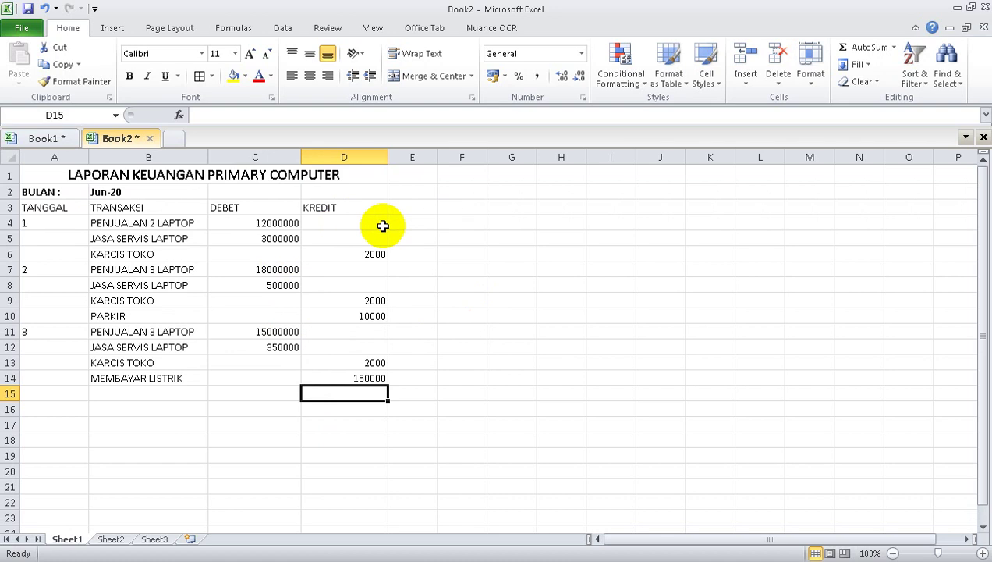
Add the column heading SALDO in E3, beside the KREDIT heading.
click(414, 207)
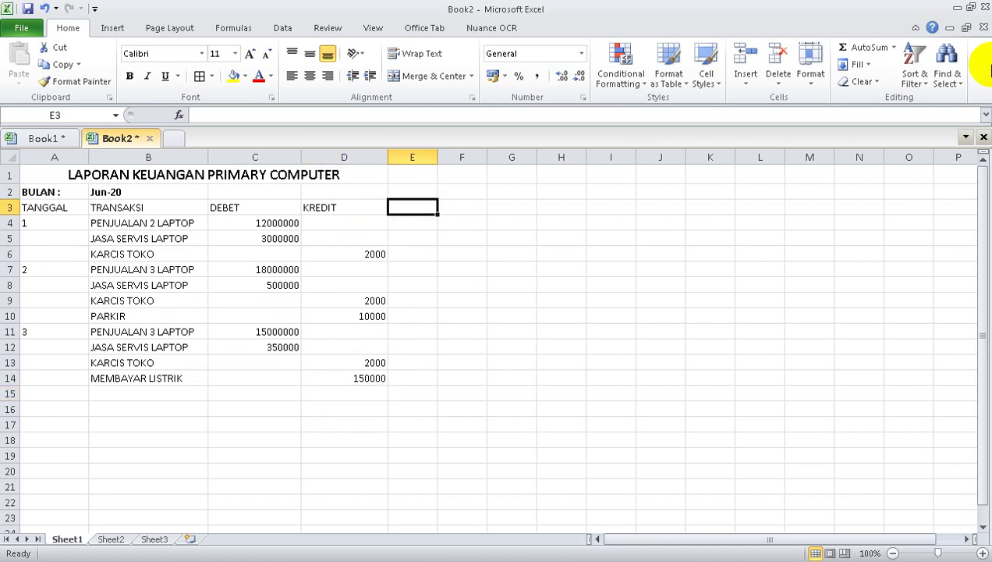
text(SALDO)
key(Return)
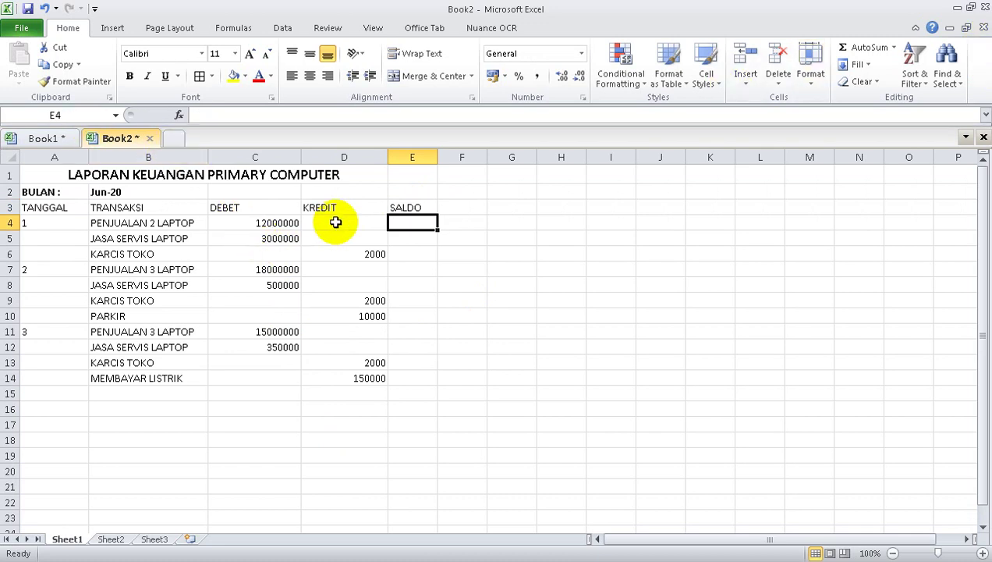
Calculate the first balance in E4 as debit minus credit with the formula =C4-D4.
text(=)
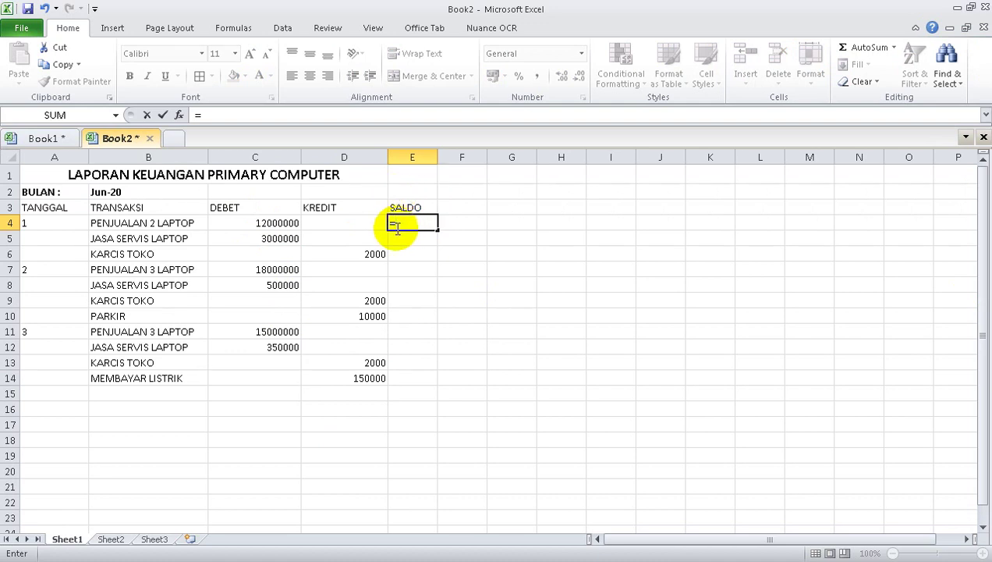
click(255, 222)
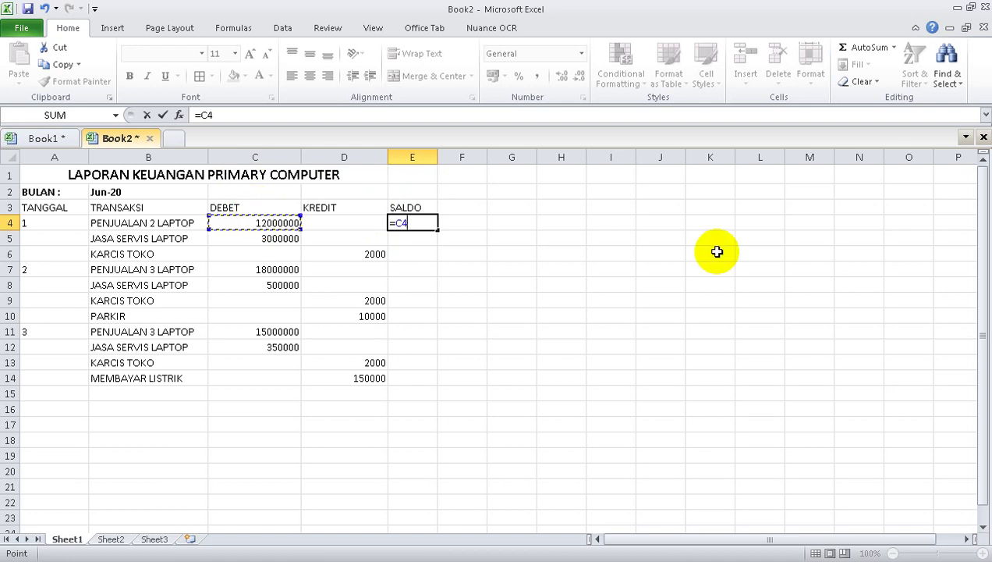
text(-)
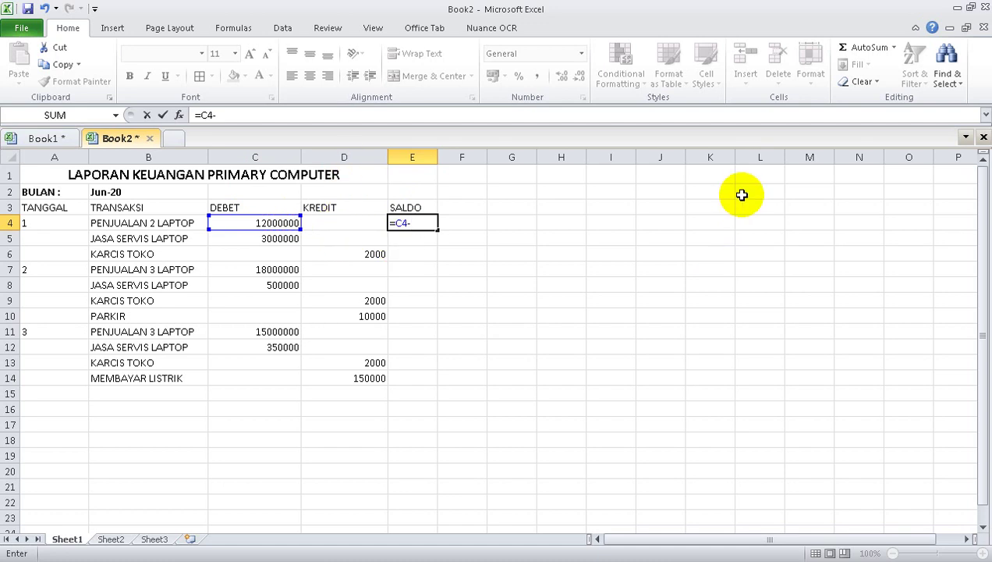
click(332, 221)
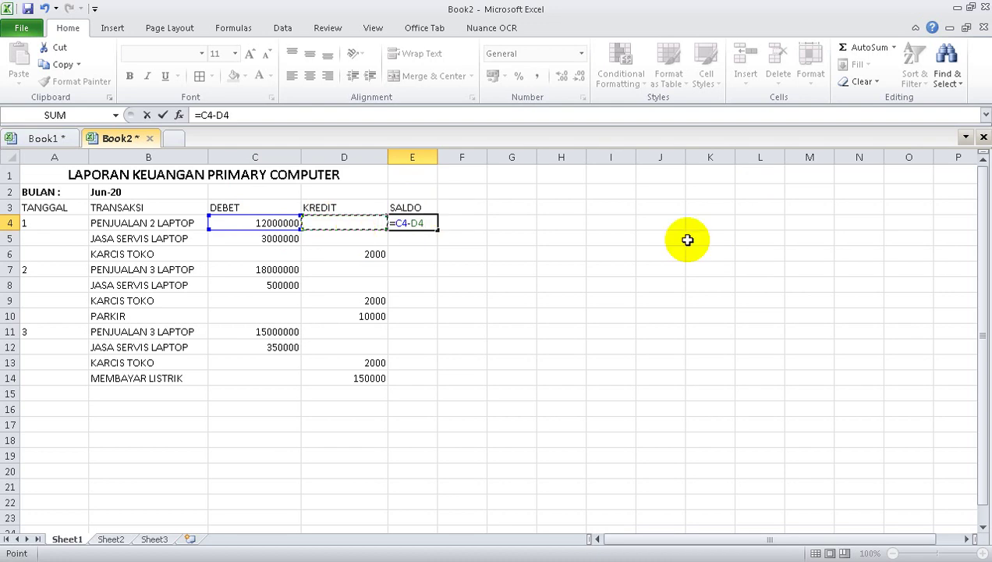
key(Return)
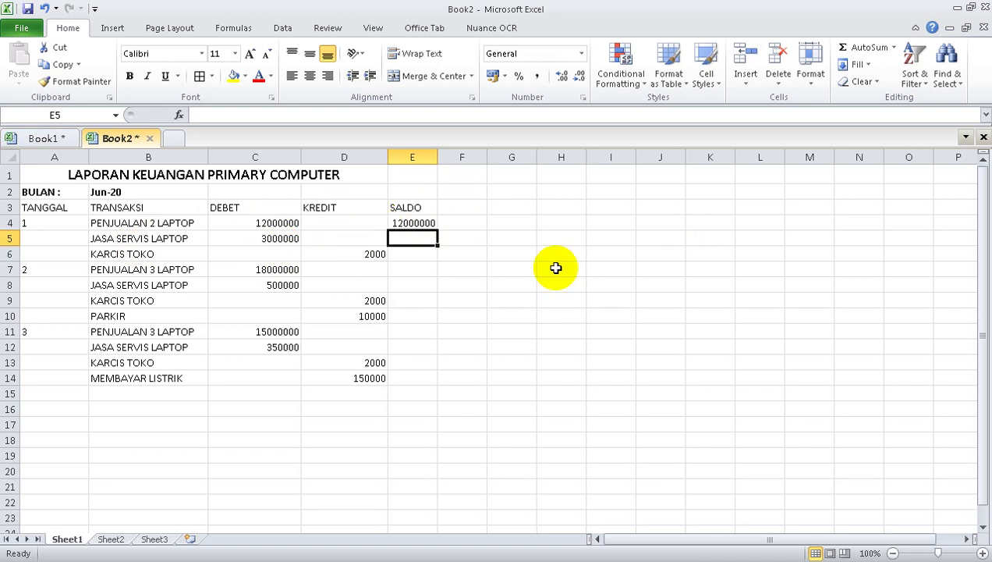
Enter a running balance formula in E5 that adds debit C5 to the previous balance E4 and subtracts credit D5.
text(=)
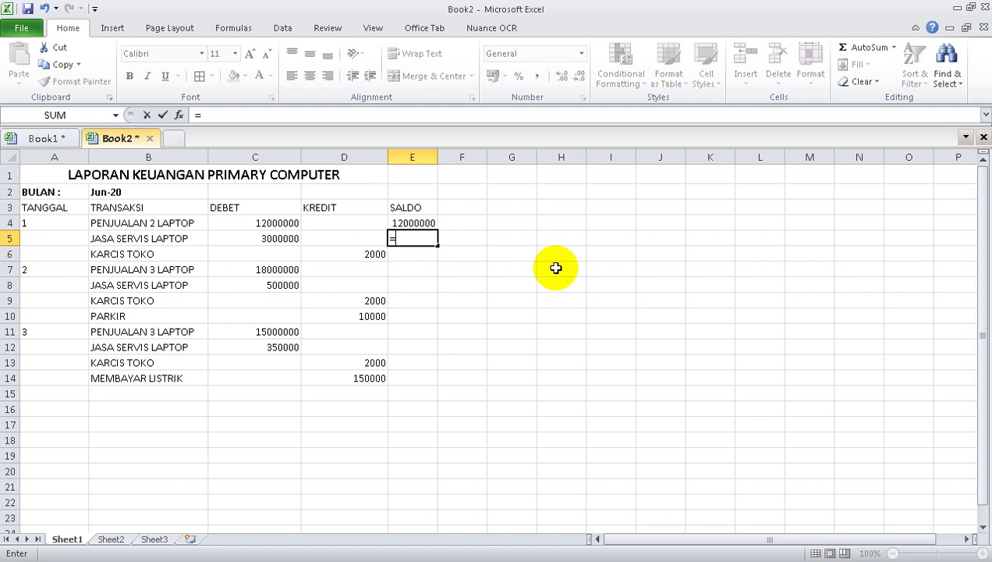
click(269, 238)
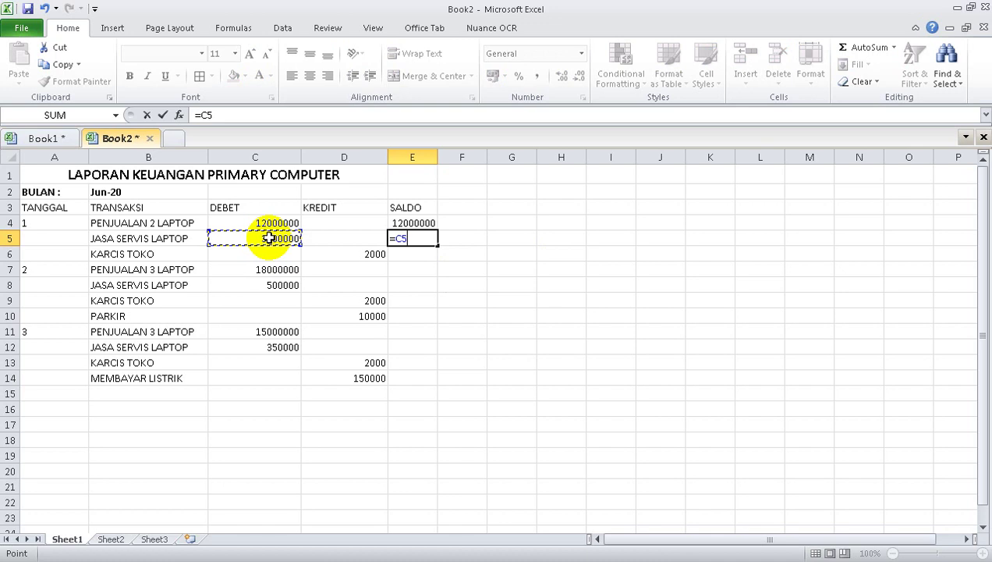
key(BackSpace)
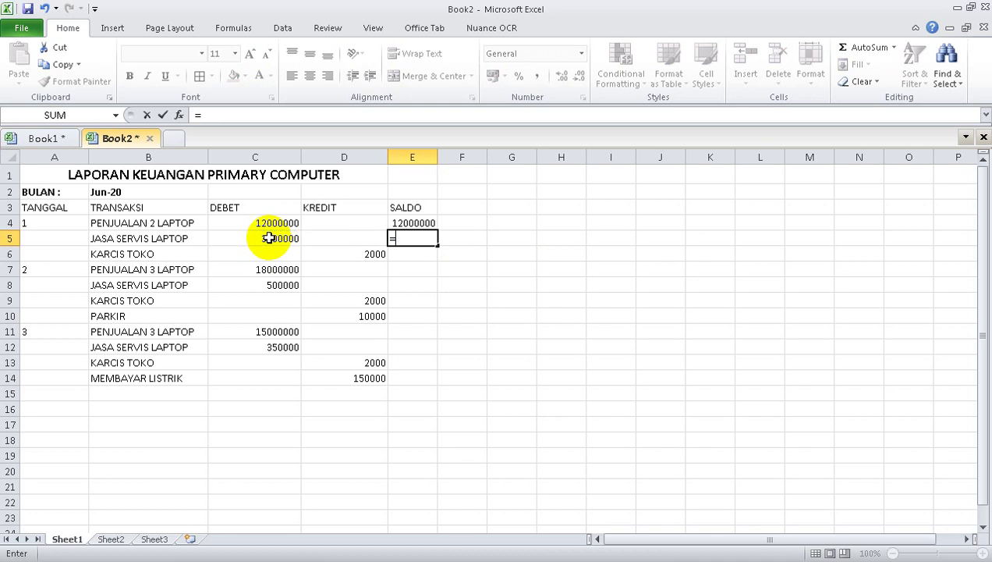
click(403, 222)
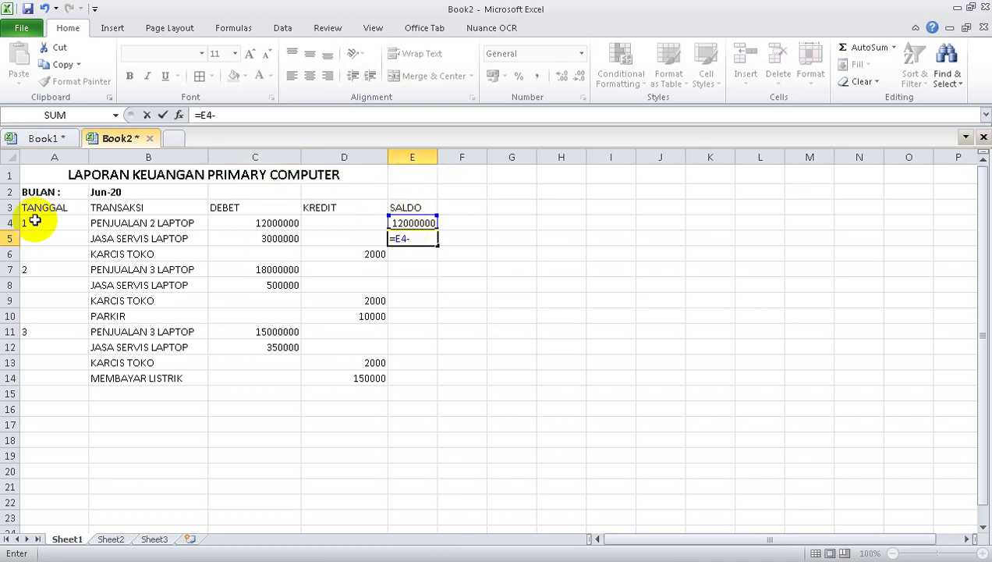
click(272, 238)
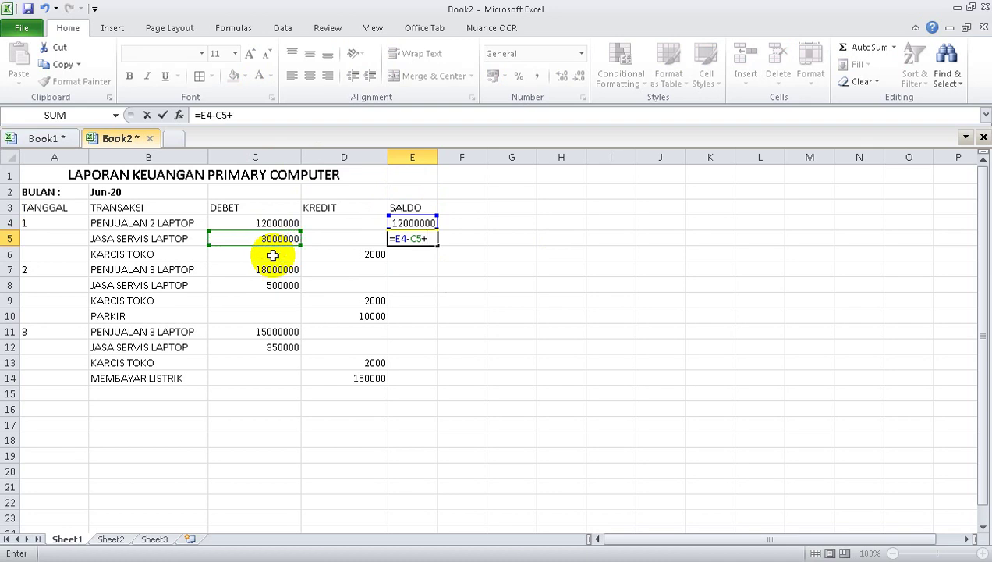
key(Left)
key(Left)
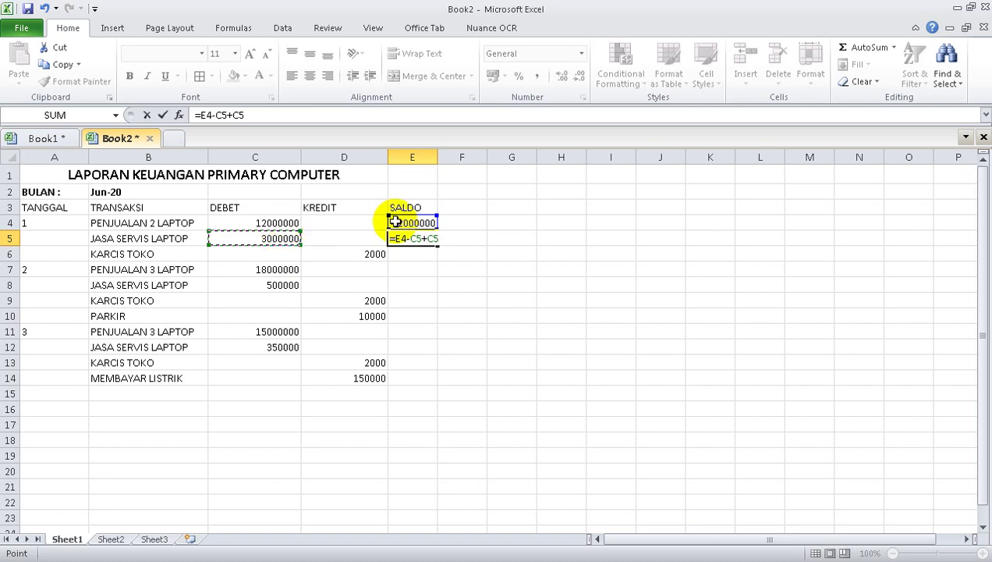
click(409, 239)
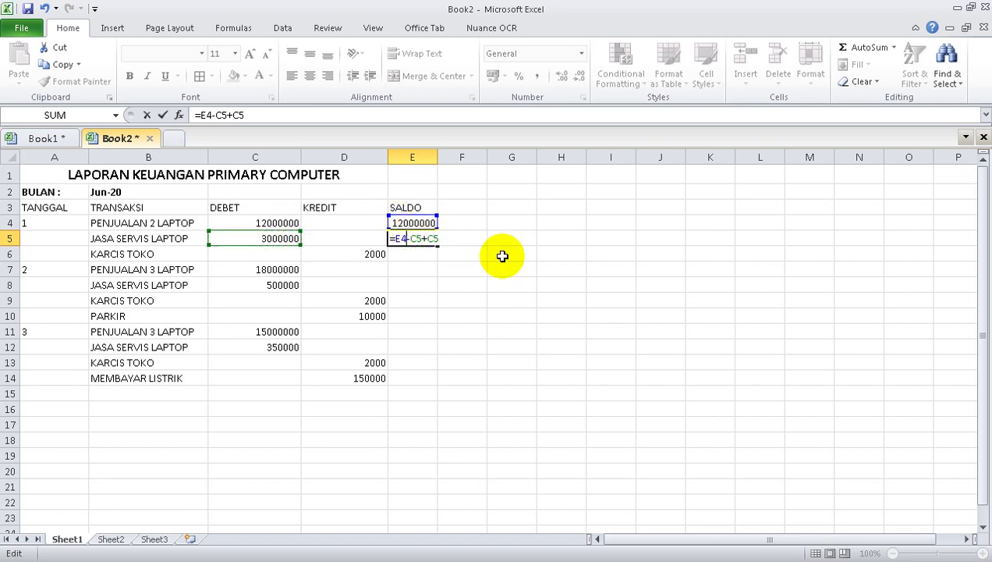
key(BackSpace)
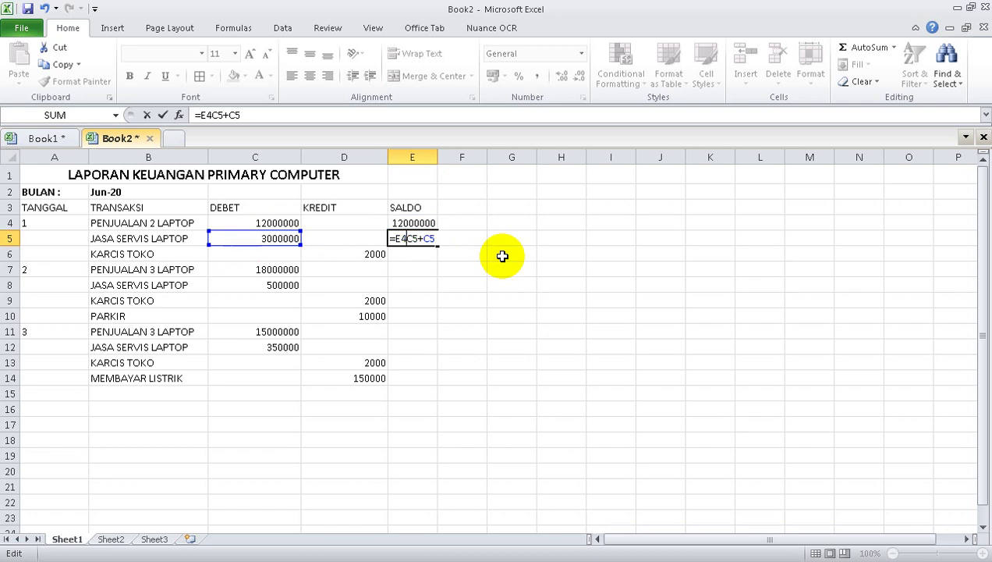
text(+)
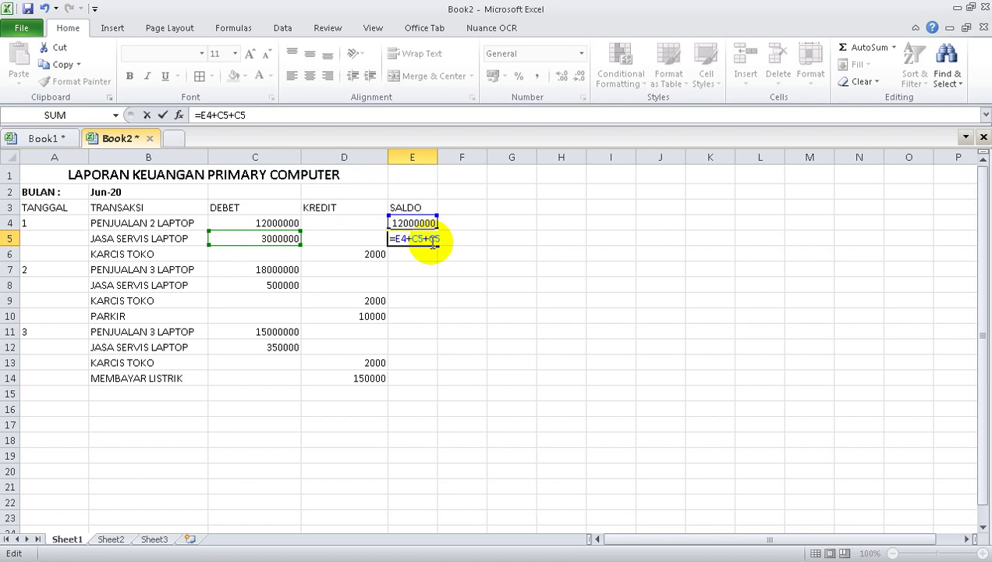
key(BackSpace)
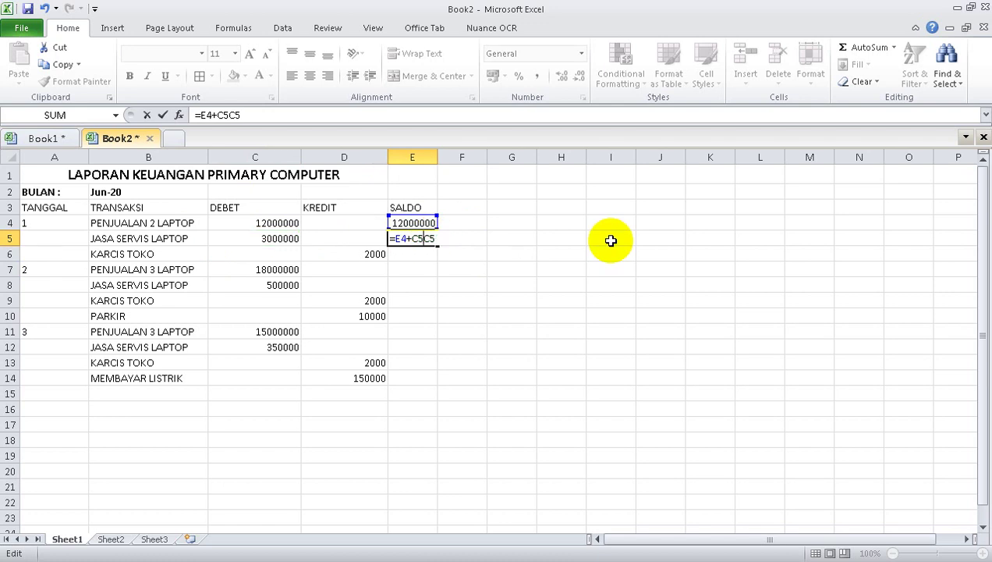
text(-)
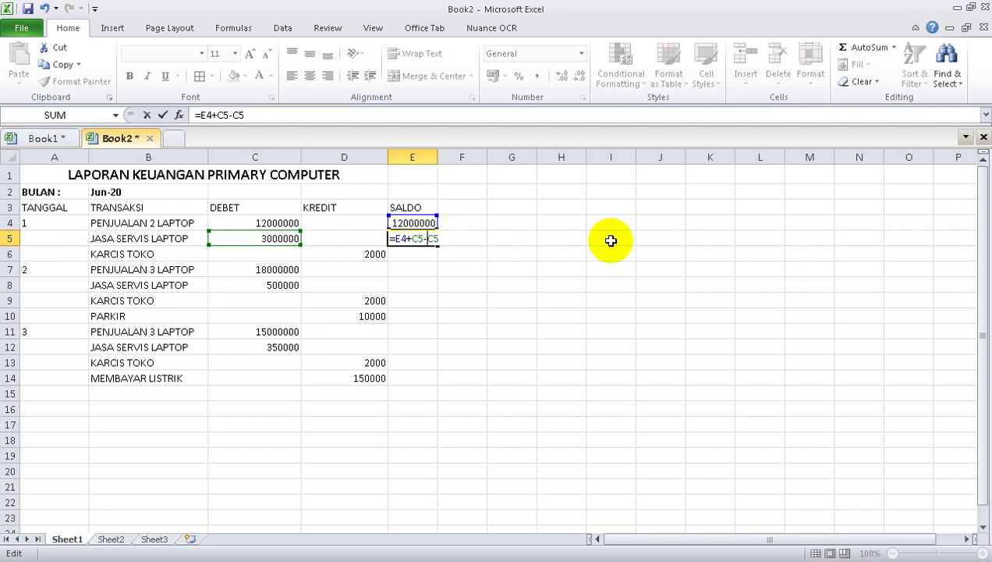
click(338, 242)
key(Return)
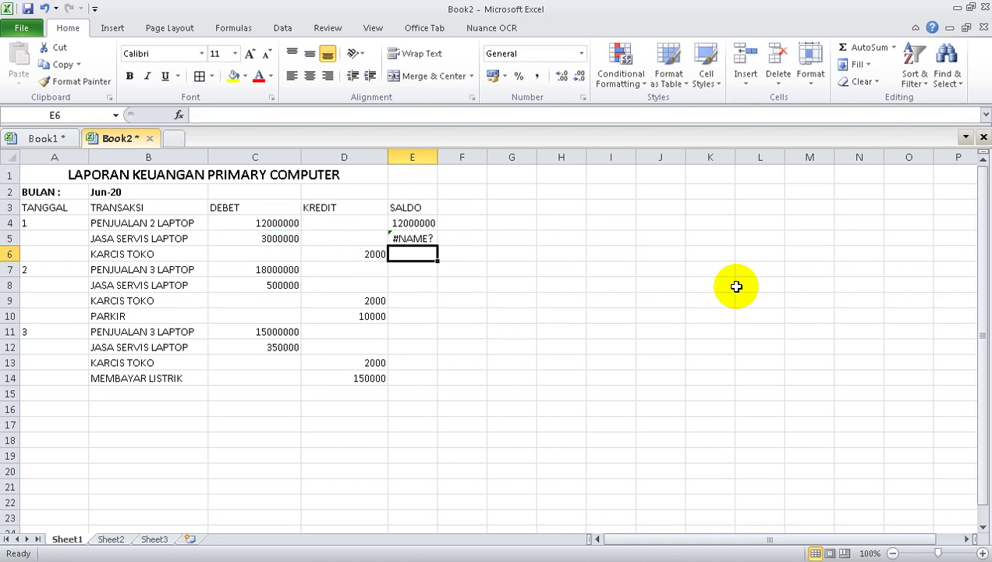
Remove the stray C5 at the end of the E5 formula so it reads =E4+C5-D5, and widen the SALDO column.
click(414, 238)
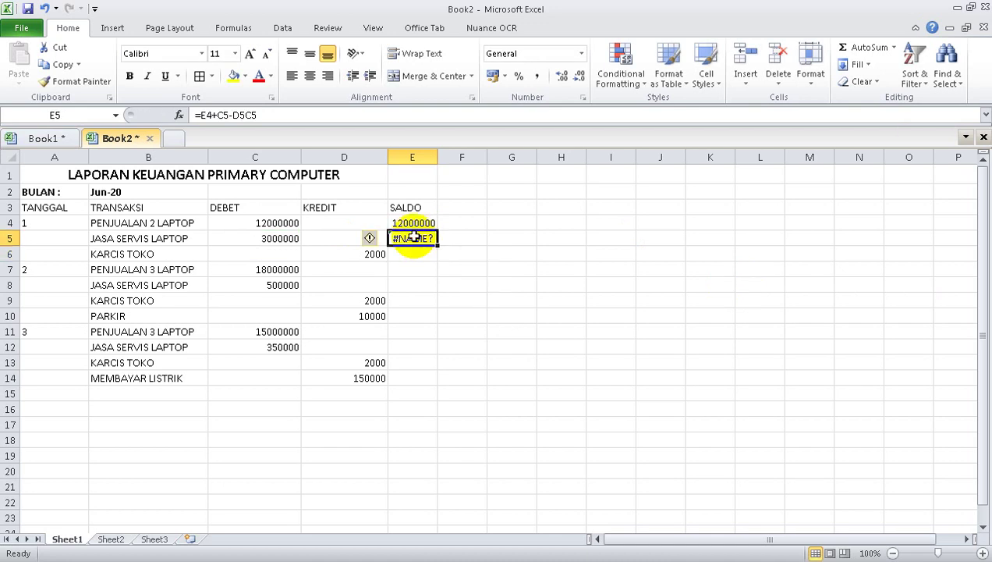
click(270, 115)
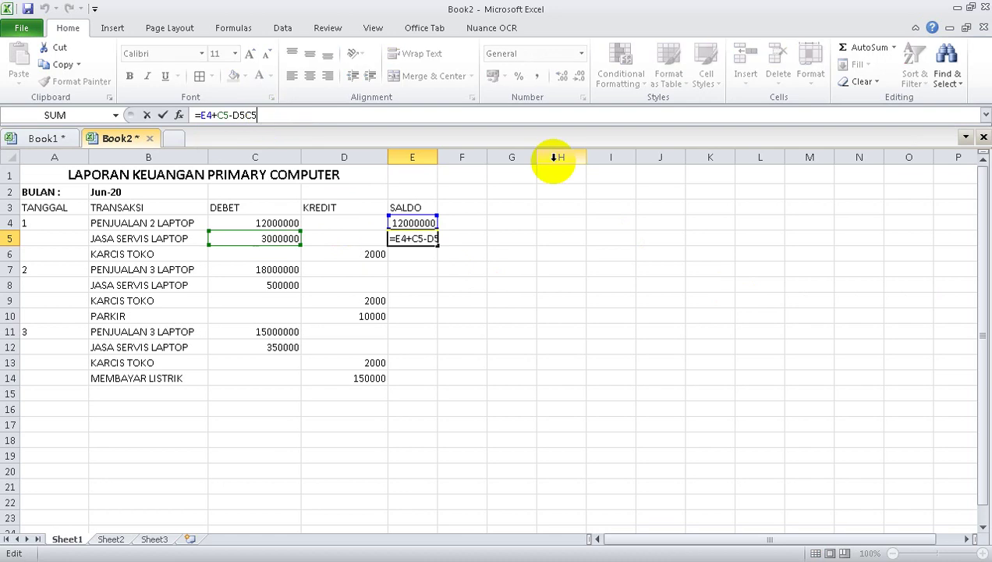
key(BackSpace)
key(BackSpace)
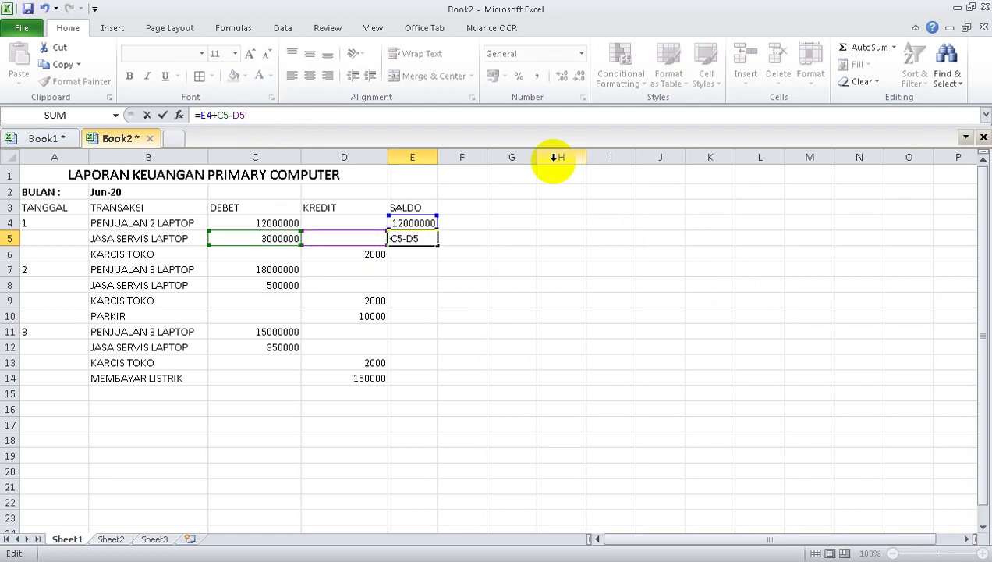
key(Return)
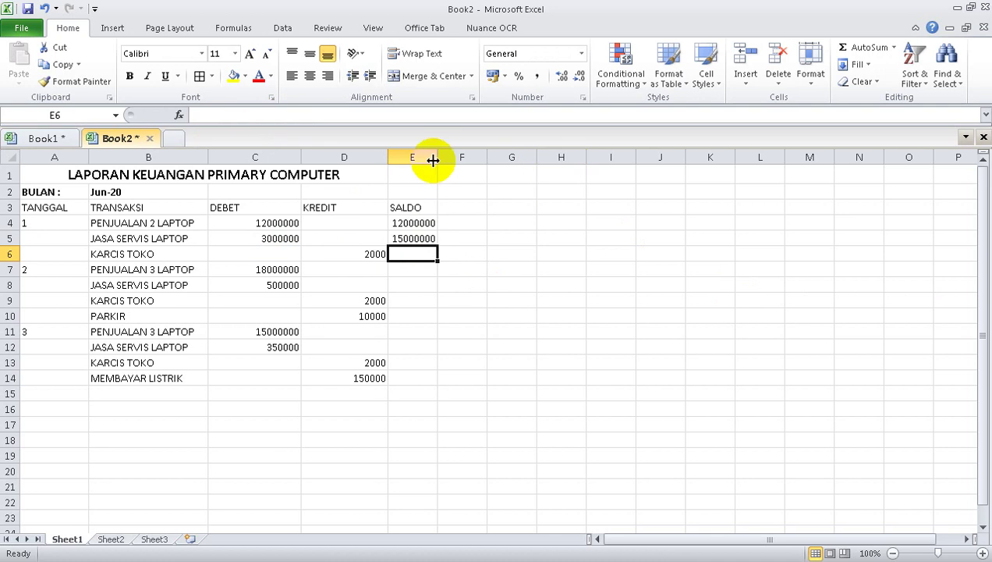
drag(435, 157, 472, 156)
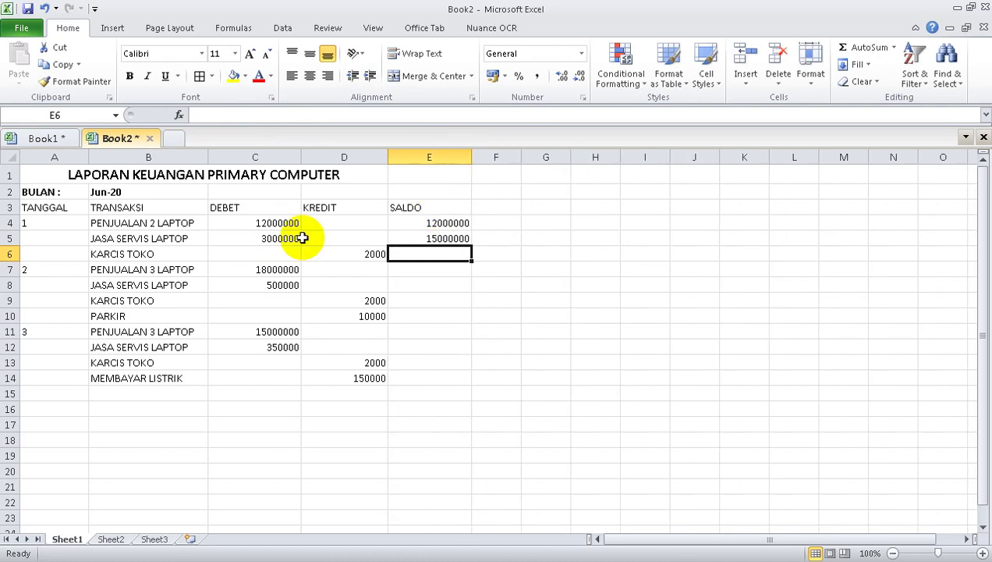
Format debit amount C4 in comma style with thousands separators and no decimals, and copy that format to the balances in E4:E5.
click(275, 223)
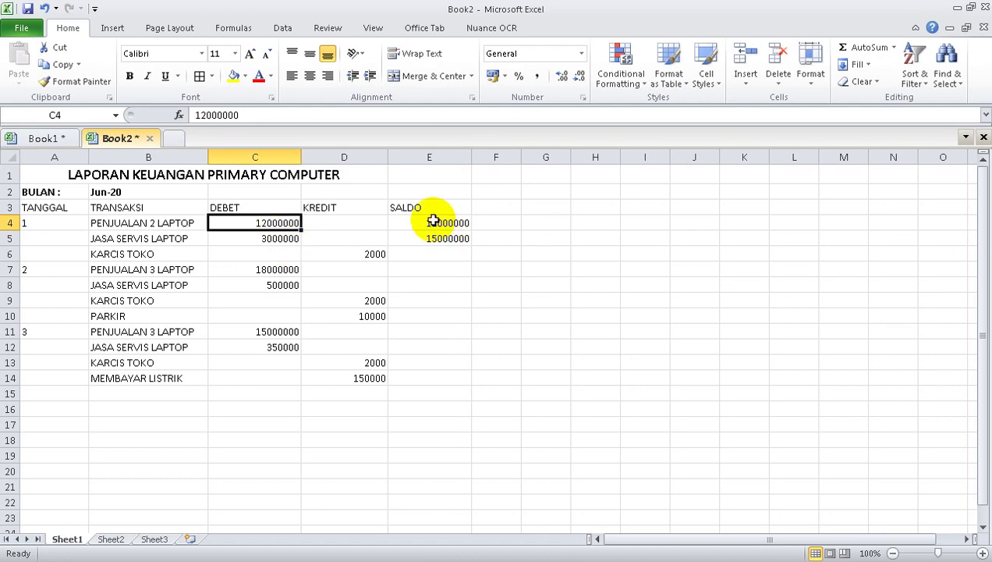
click(538, 78)
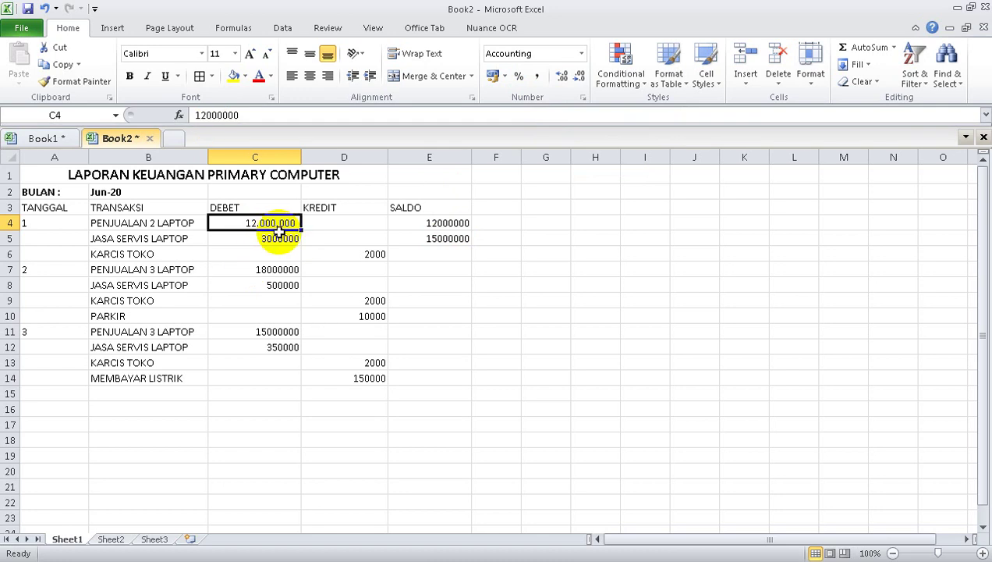
click(63, 85)
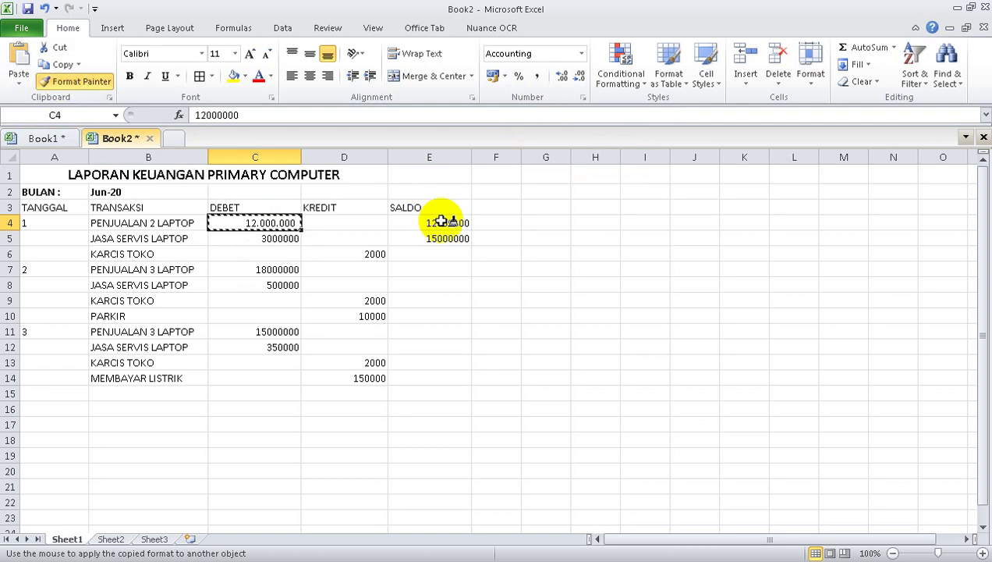
drag(446, 224, 446, 242)
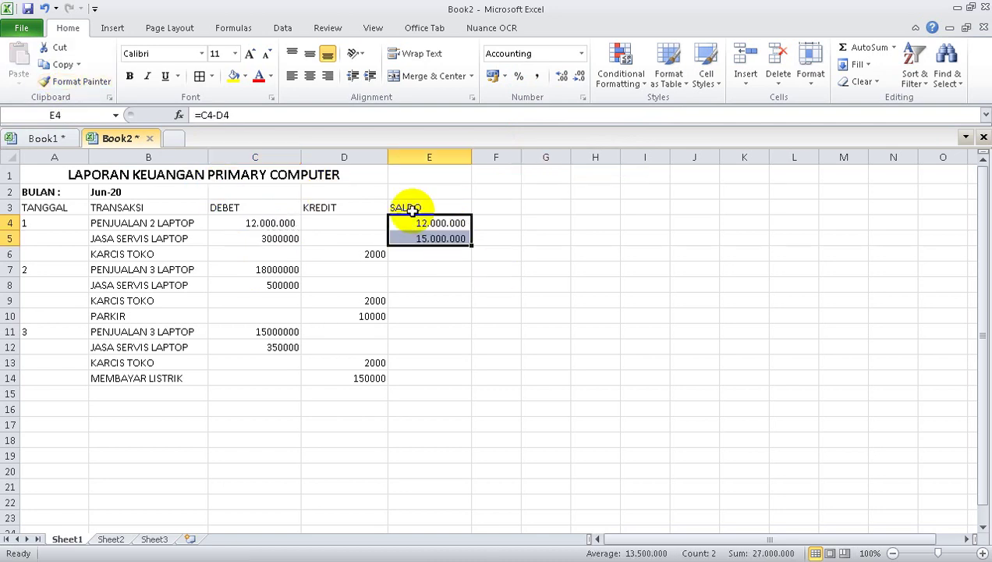
Copy the number format of the SALDO cells E4:E5 to the debit and credit amounts in C5:D14.
double_click(62, 83)
click(244, 239)
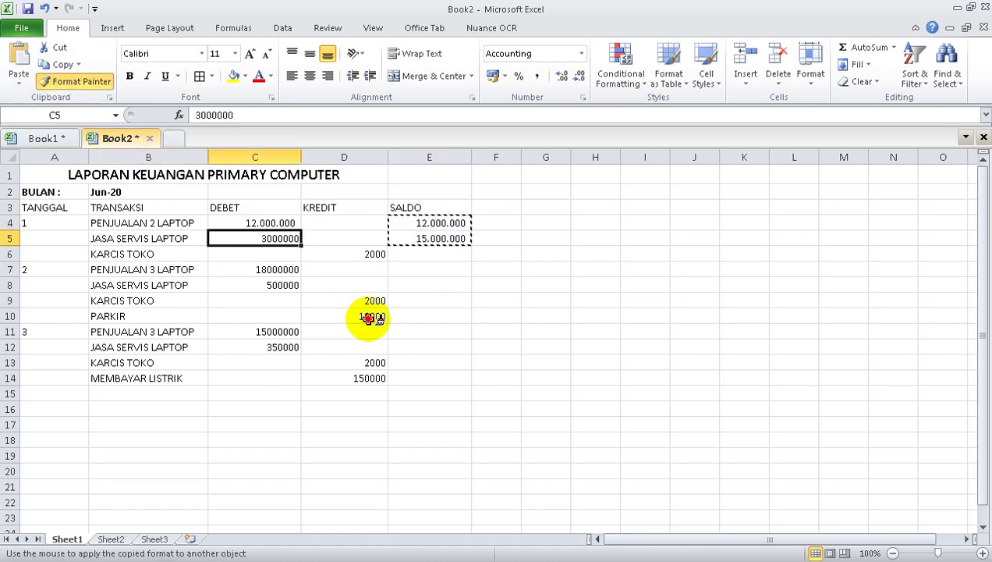
drag(370, 318, 388, 385)
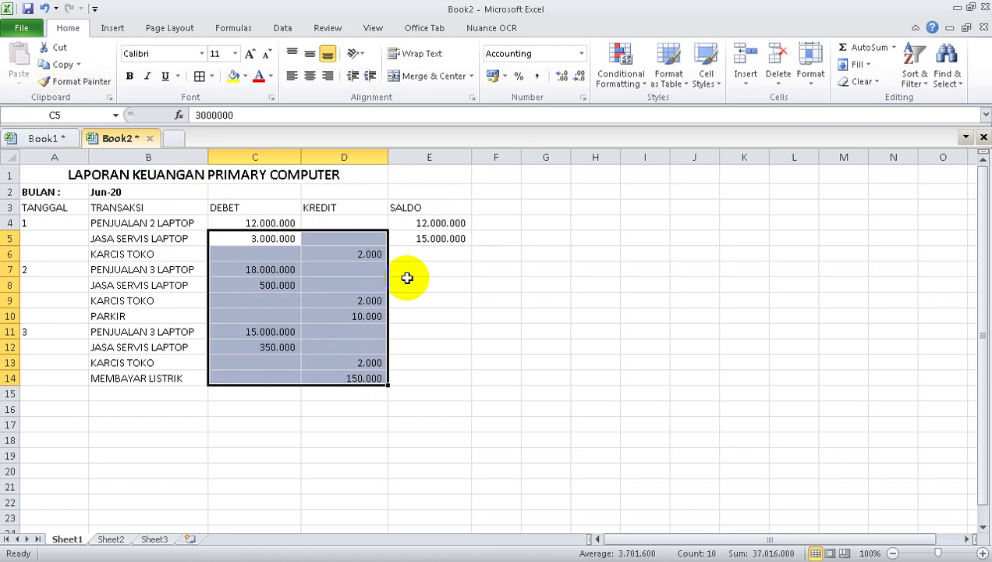
Fill the running balance formula from E5 down the SALDO column through E14.
click(459, 252)
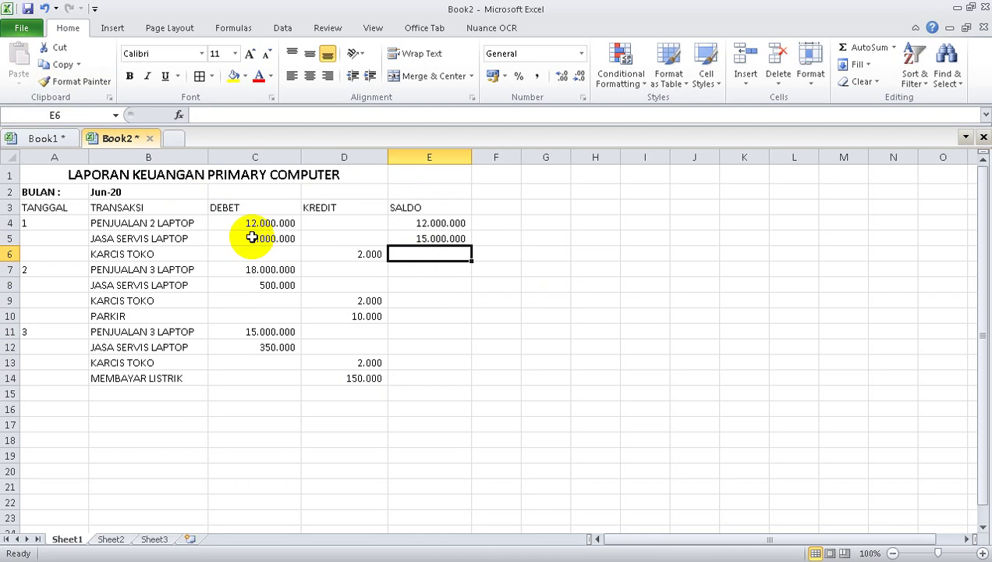
click(415, 238)
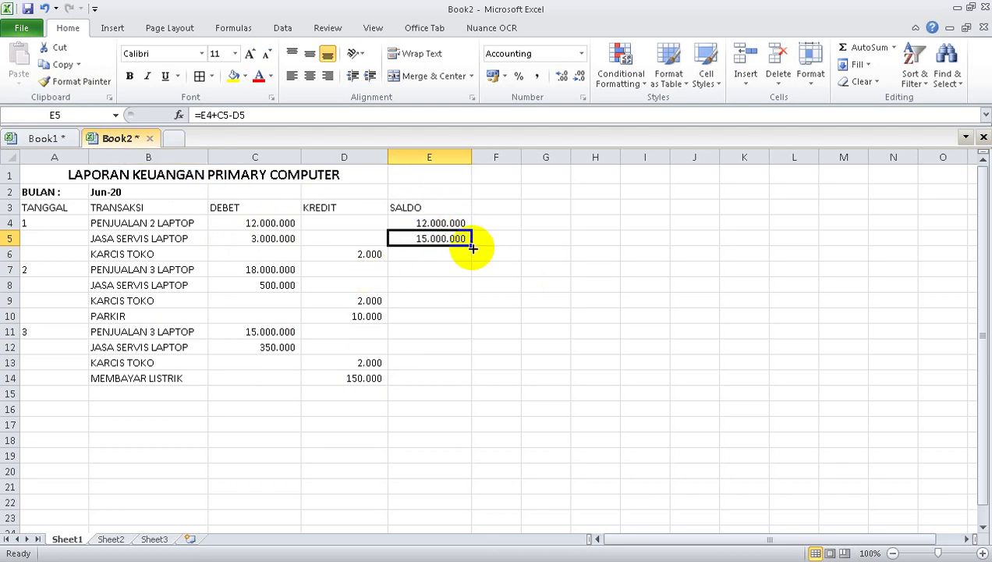
drag(472, 247, 479, 385)
click(409, 285)
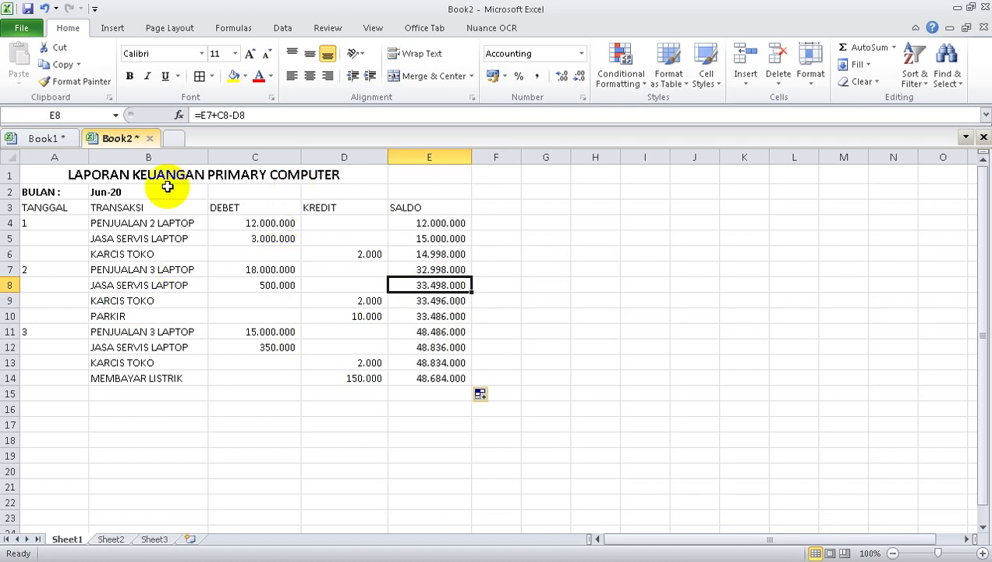
Unmerge the report title in row 1 and merge and center it across A1:E1.
click(69, 177)
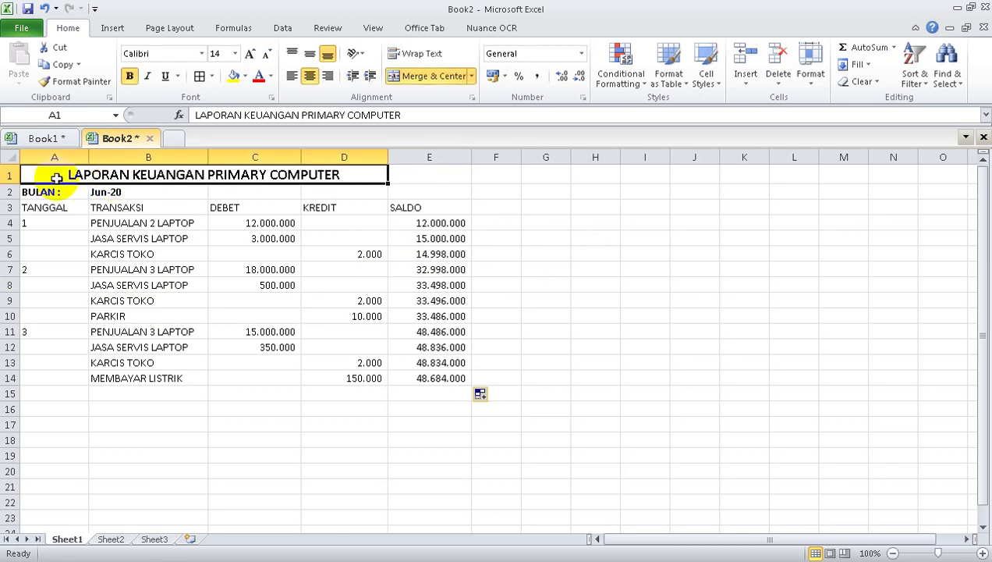
drag(55, 178, 413, 174)
click(423, 79)
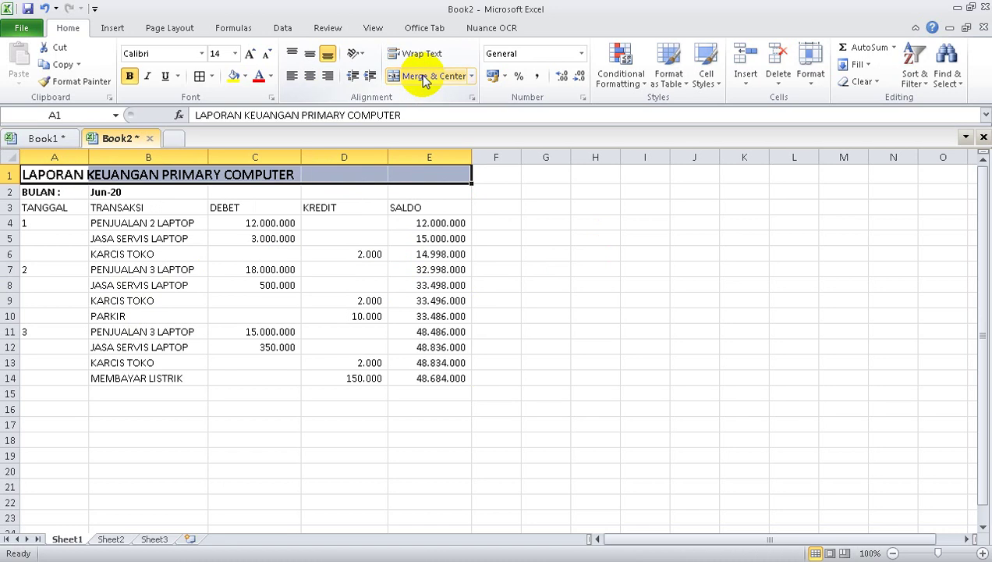
click(423, 79)
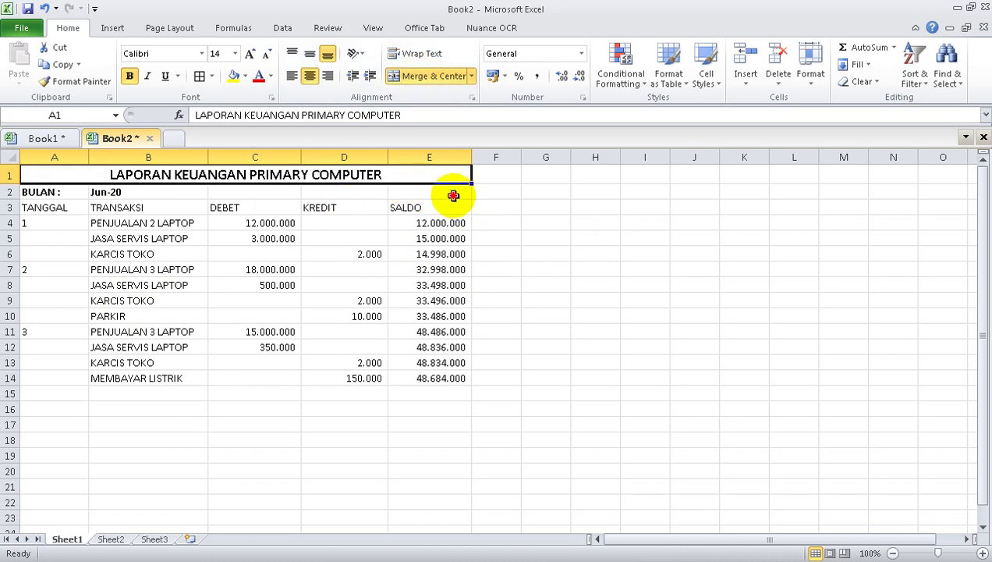
click(454, 194)
Apply All Borders to the report table in A3:E14.
drag(40, 207, 458, 377)
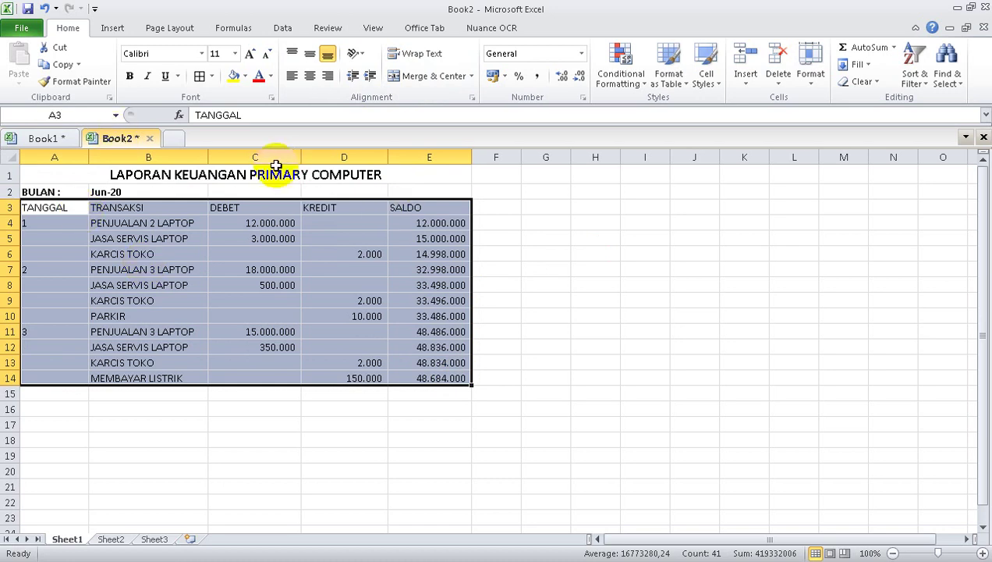
click(214, 77)
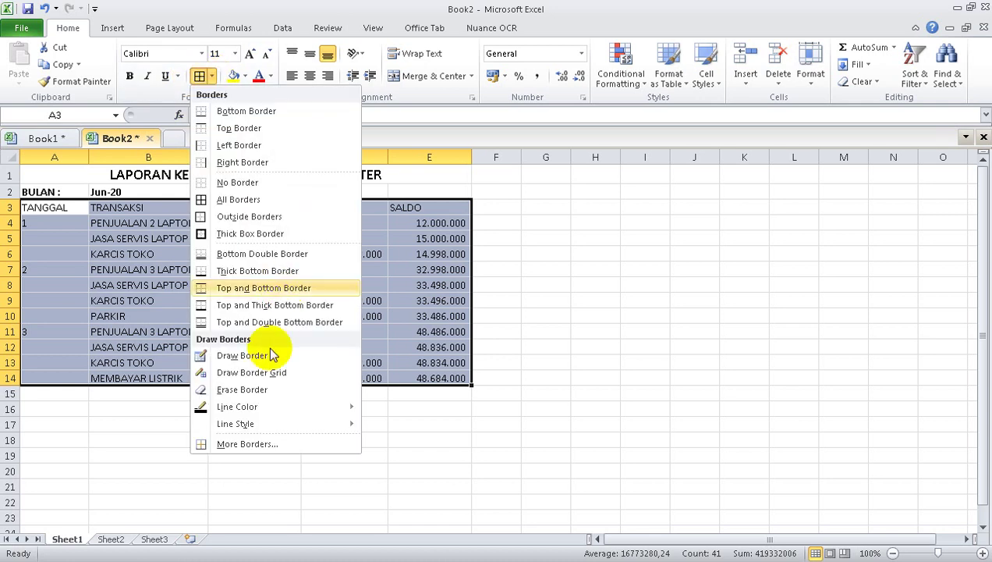
click(202, 196)
click(141, 254)
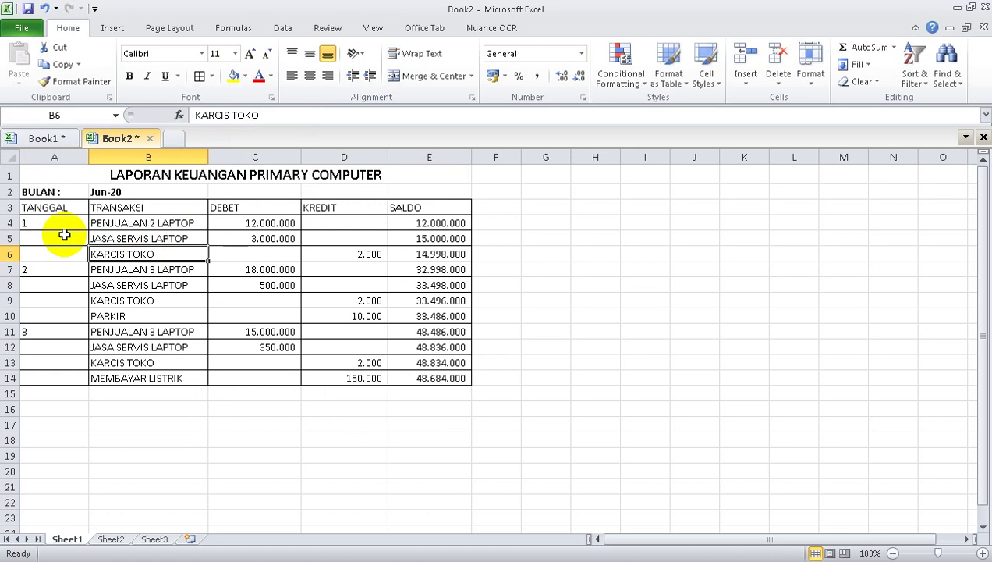
Fill the column headings in A3:E3 with yellow and make their text bold.
drag(56, 206, 388, 204)
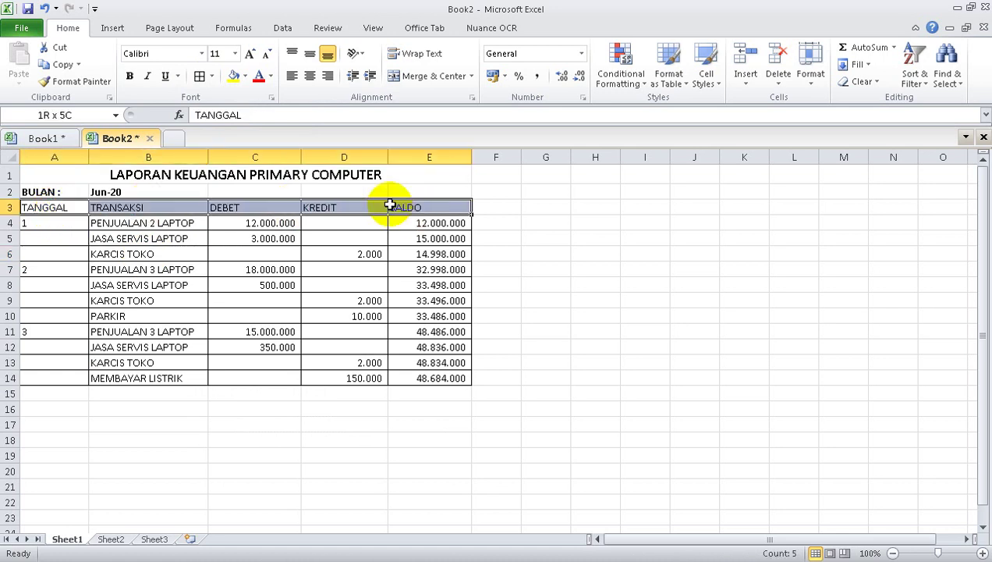
click(245, 76)
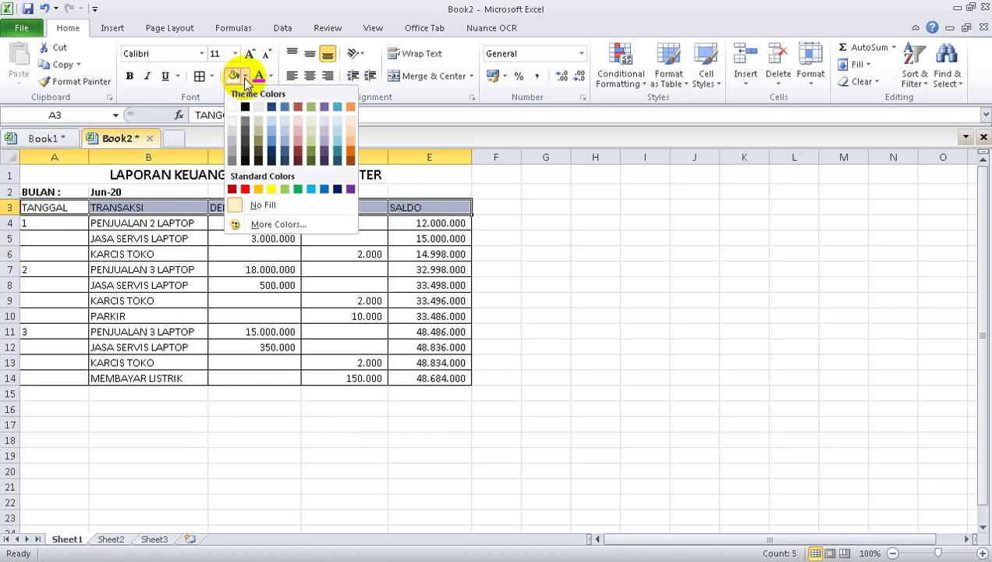
click(273, 189)
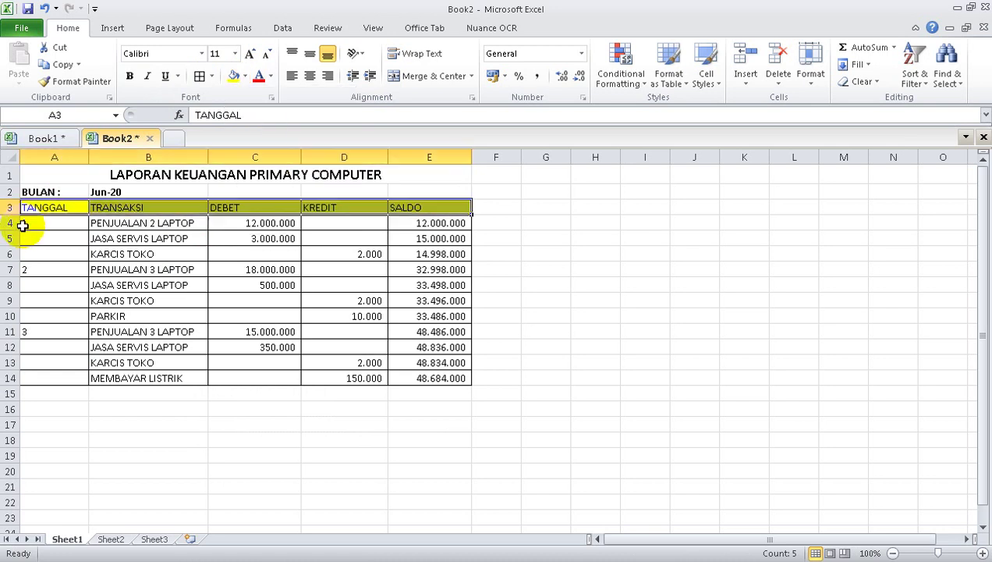
click(129, 78)
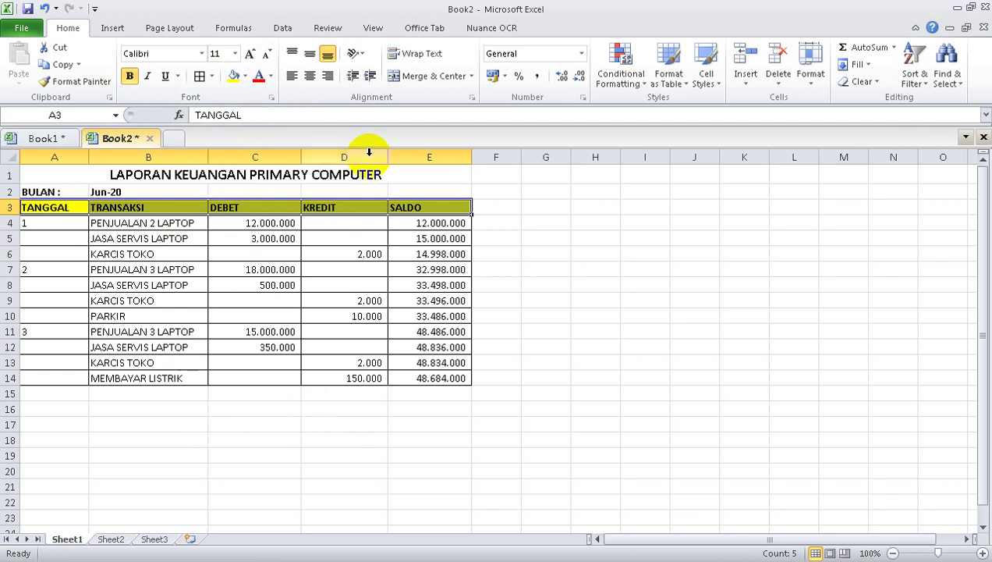
click(268, 422)
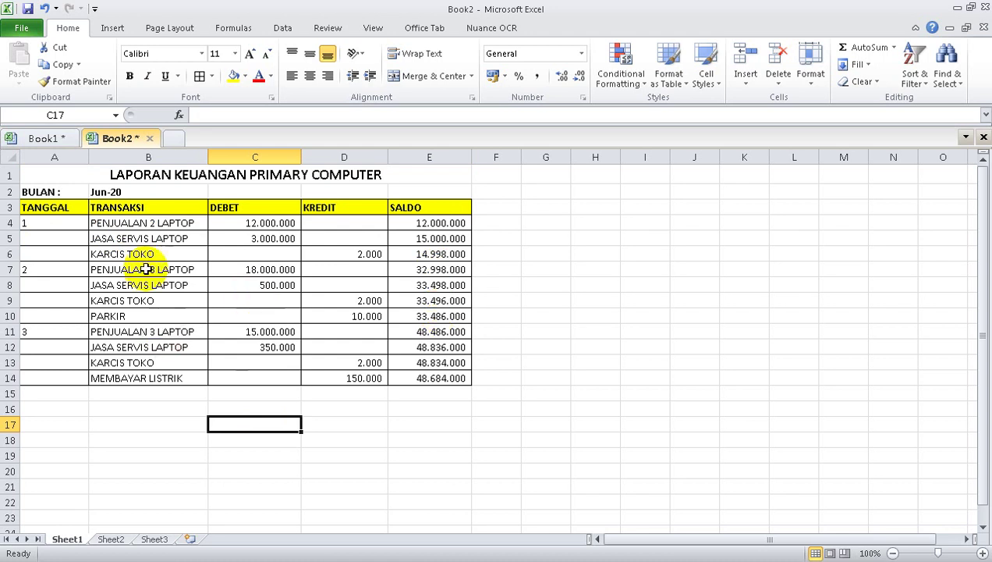
Set the whole report, A1:E14, as the print area of the sheet.
click(170, 28)
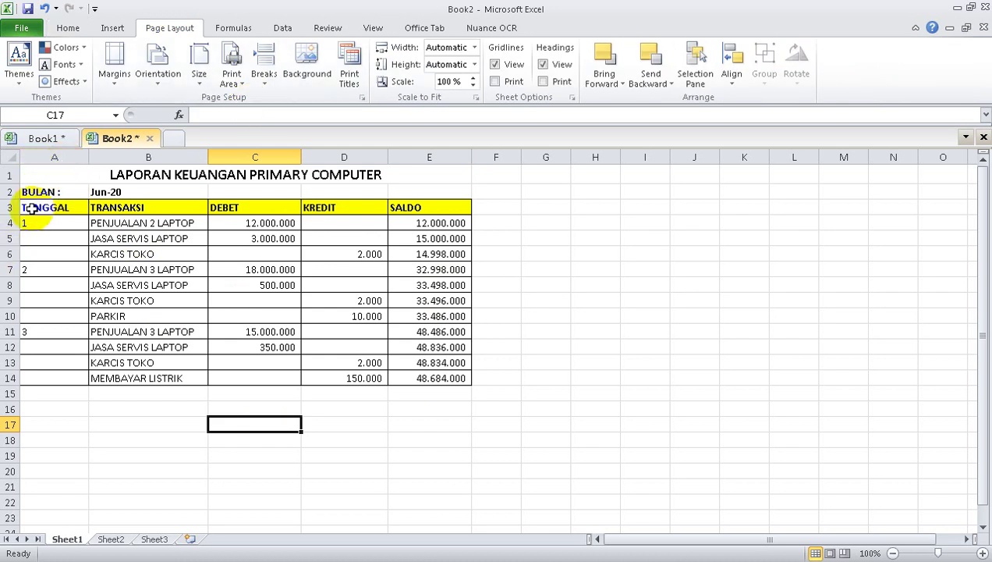
click(38, 174)
drag(267, 227, 434, 377)
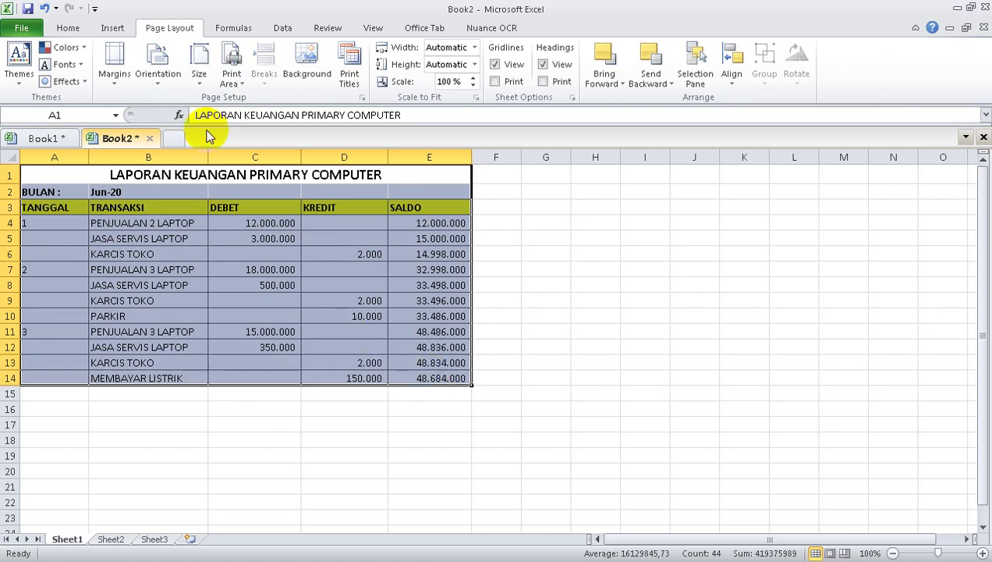
click(230, 78)
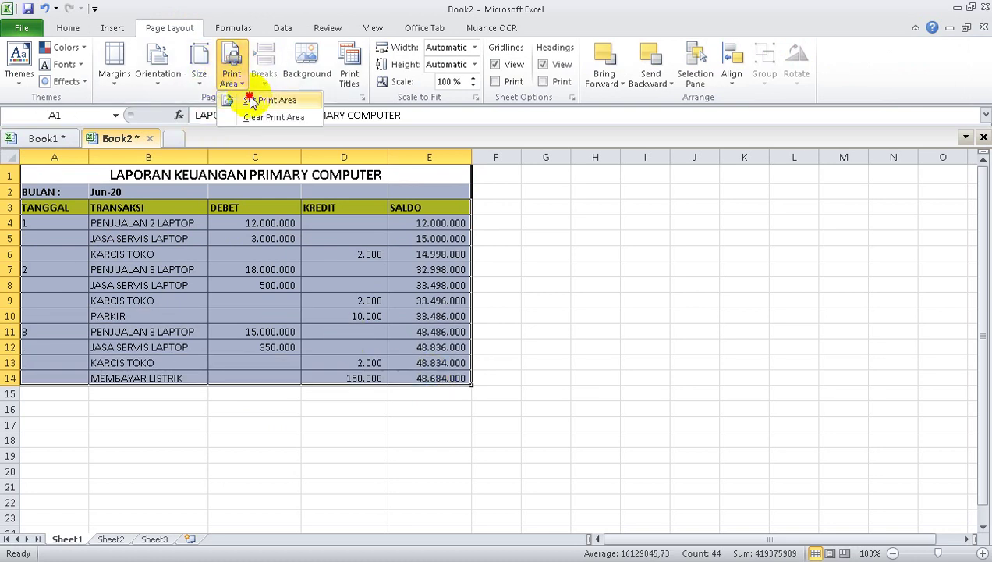
click(248, 99)
click(327, 473)
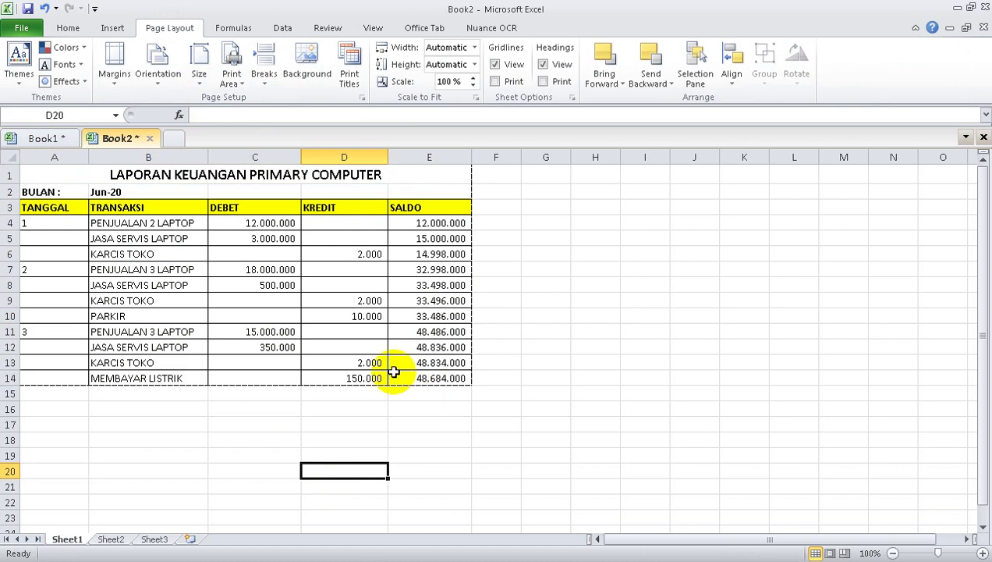
Open the print settings, try Fit Sheet on One Page, and set the scaling to Fit All Columns on One Page.
key(ctrl+p)
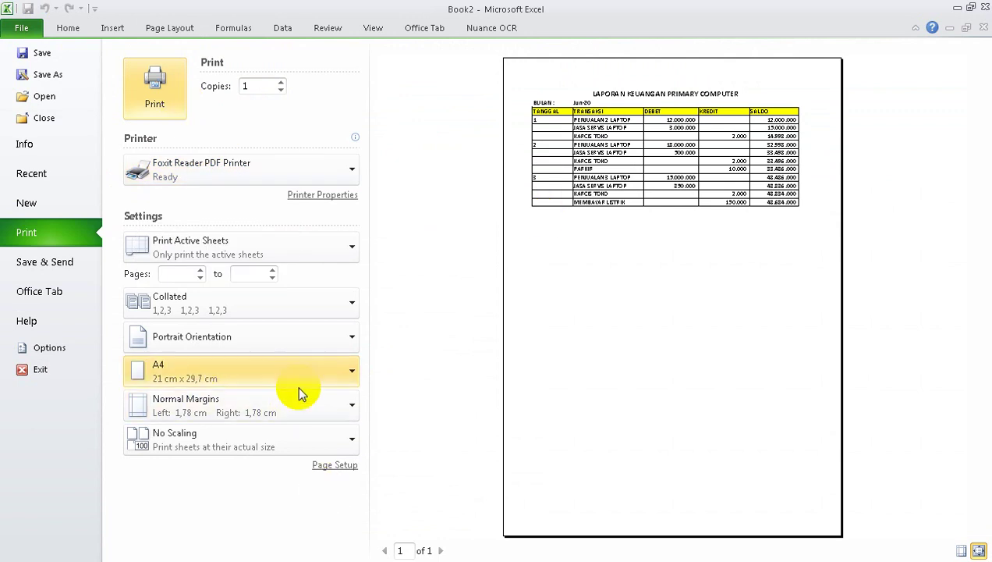
click(306, 433)
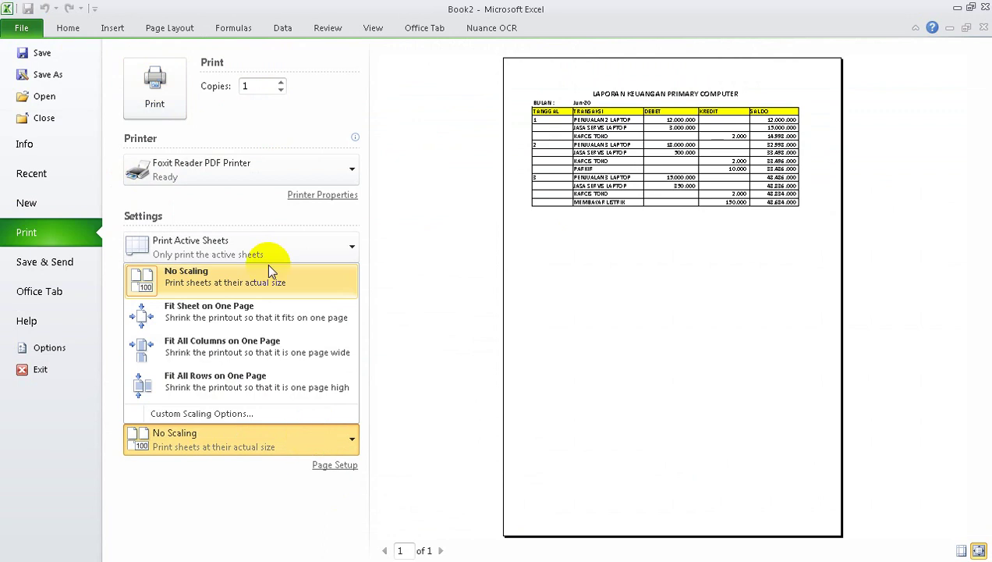
click(258, 313)
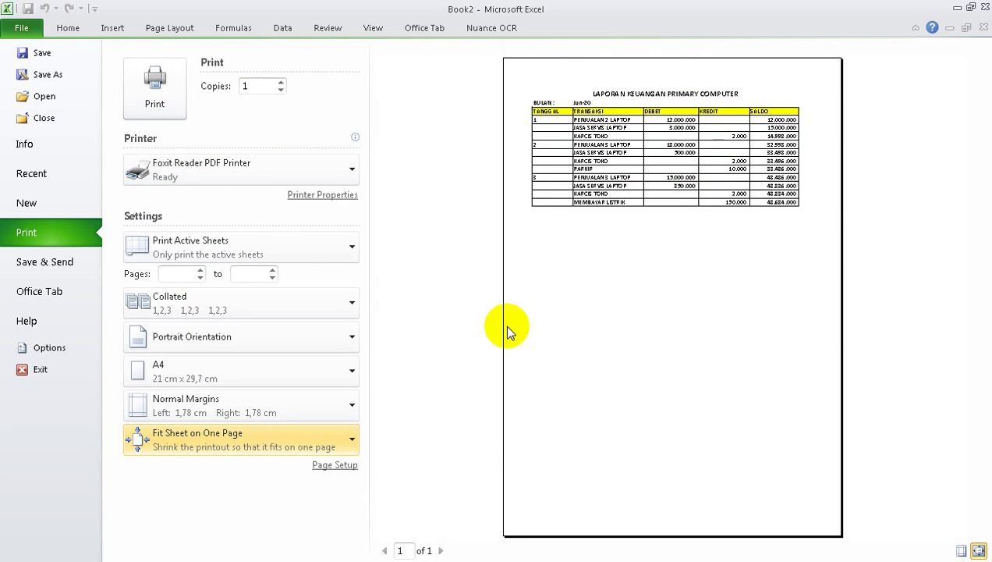
click(342, 444)
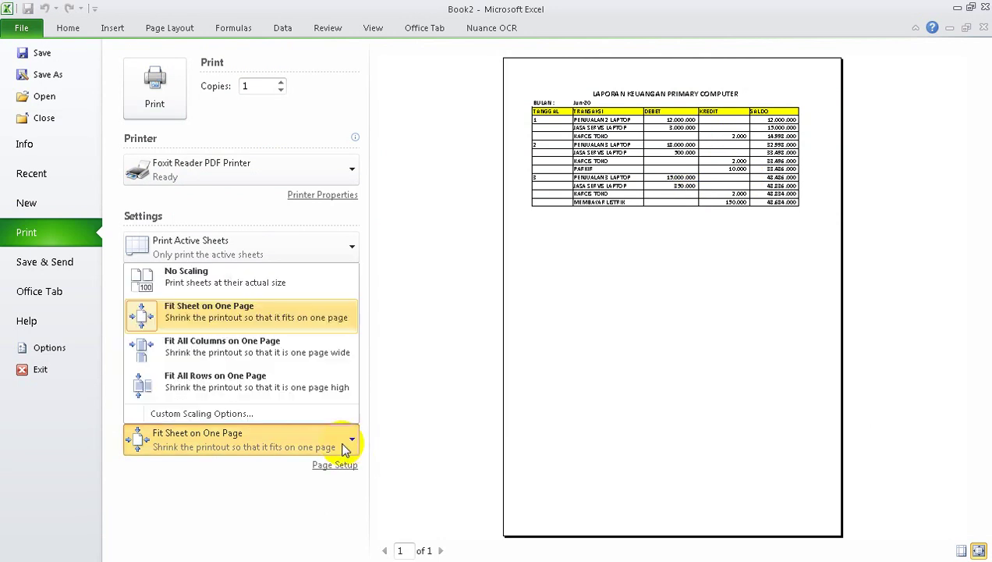
click(291, 355)
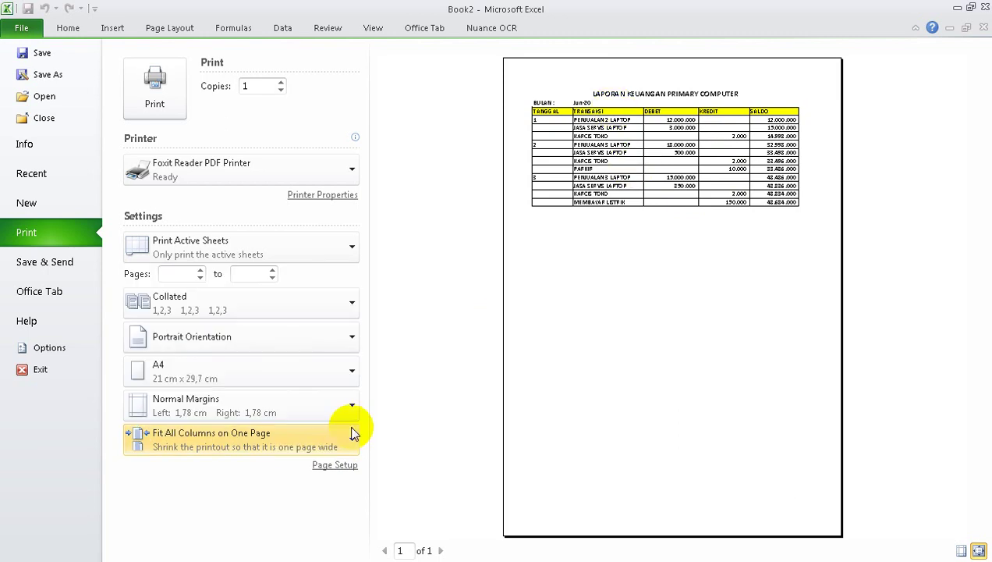
Try the Fit All Rows on One Page scaling and return to Fit All Columns on One Page.
click(329, 445)
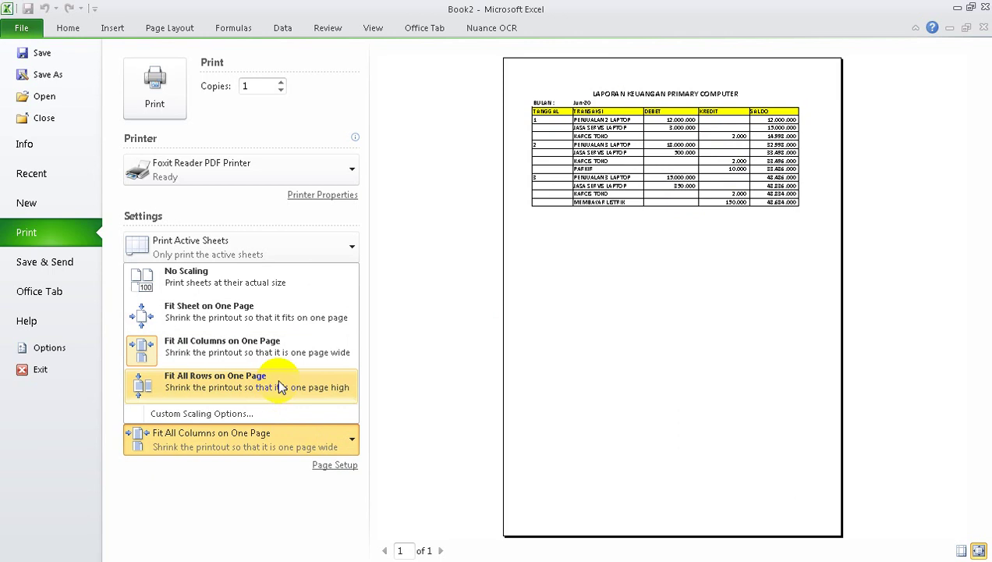
click(277, 378)
click(332, 448)
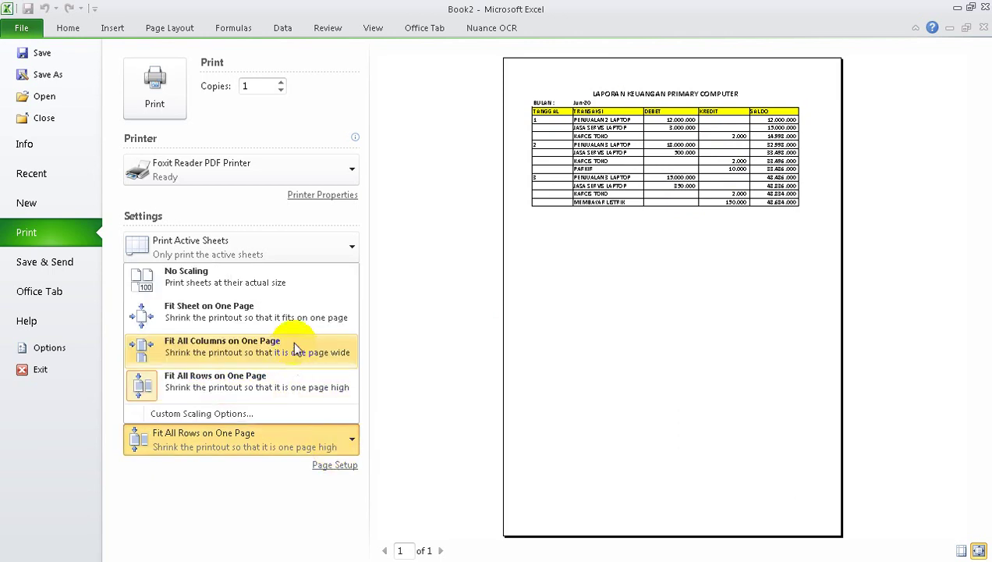
click(295, 347)
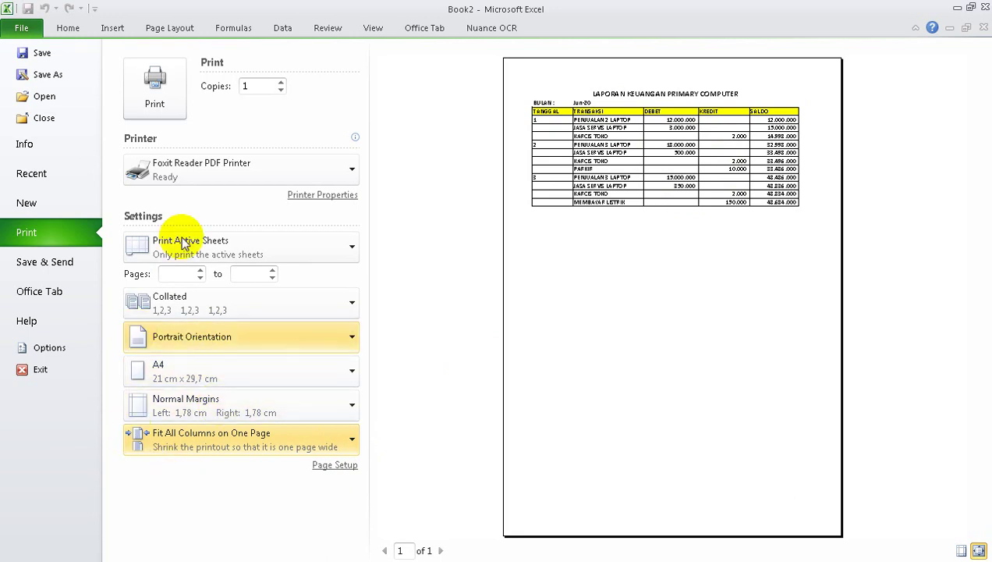
Print the report with the Foxit Reader PDF Printer as Book2.pdf and look over the resulting PDF page.
click(155, 89)
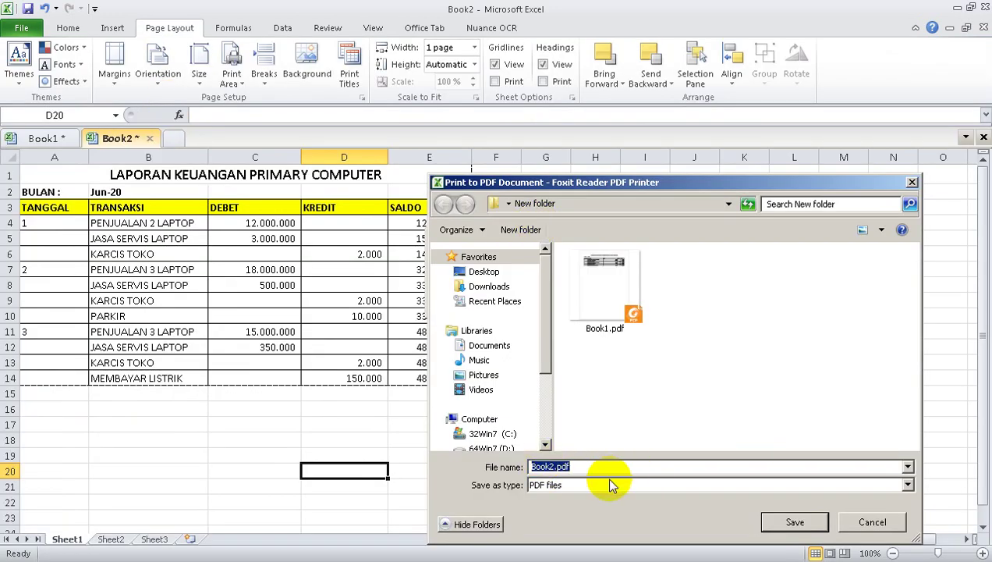
click(791, 525)
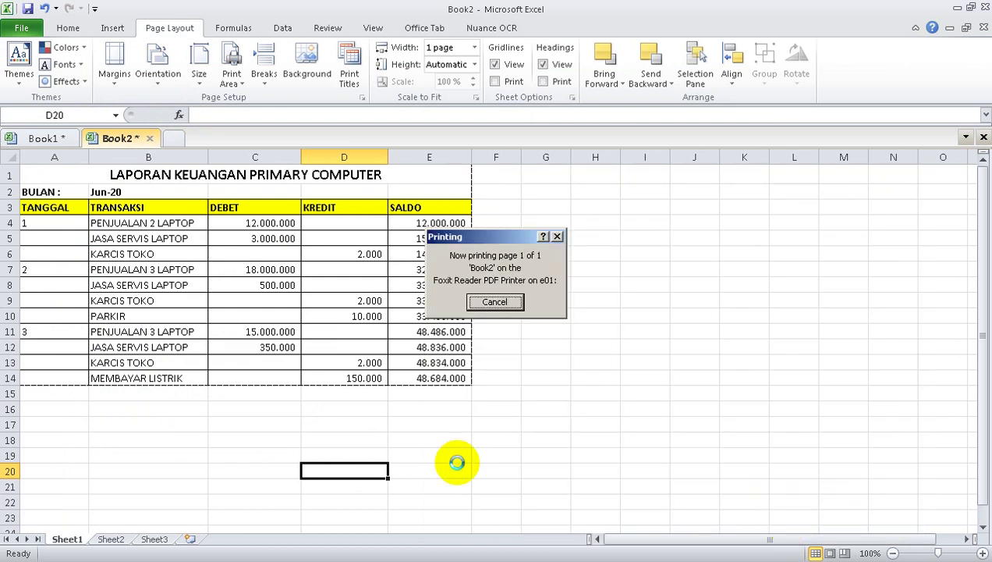
scroll(445, 363, down, 4)
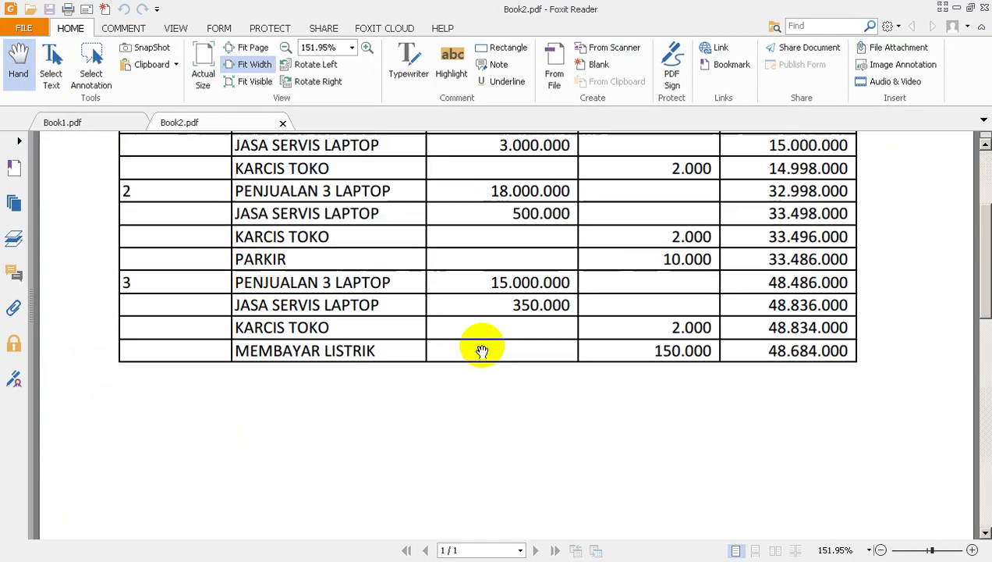
scroll(562, 335, up, 3)
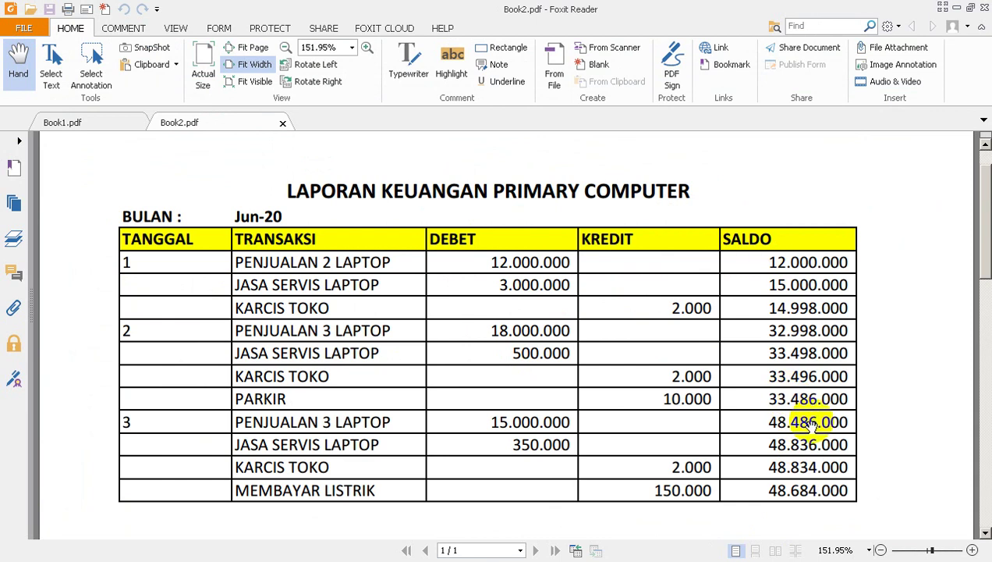
scroll(781, 390, down, 1)
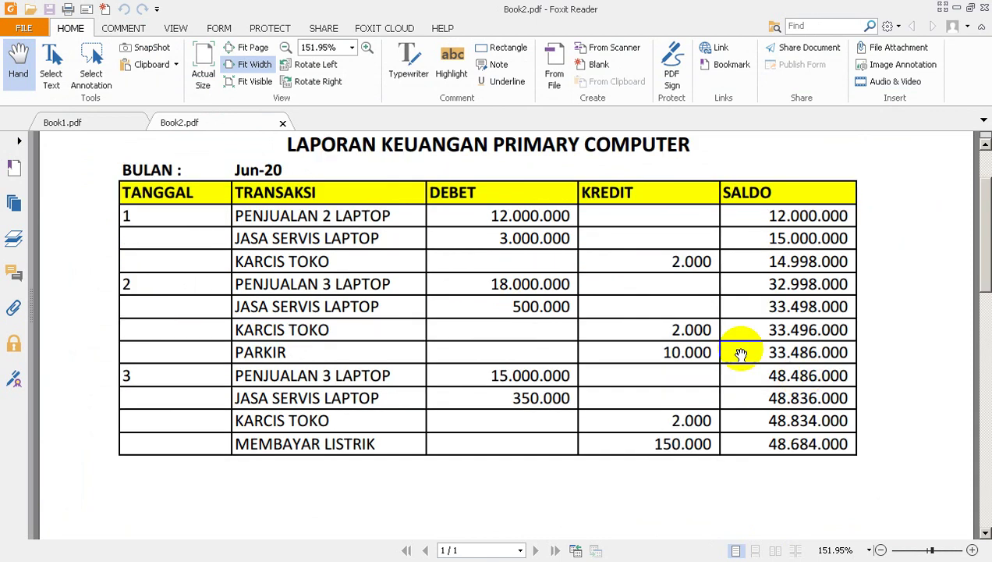
scroll(751, 318, up, 2)
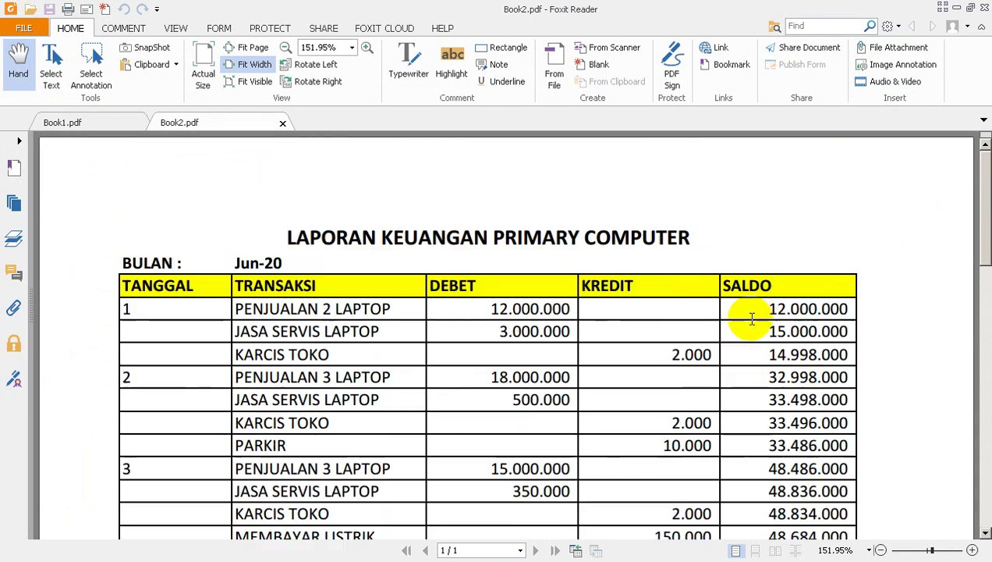